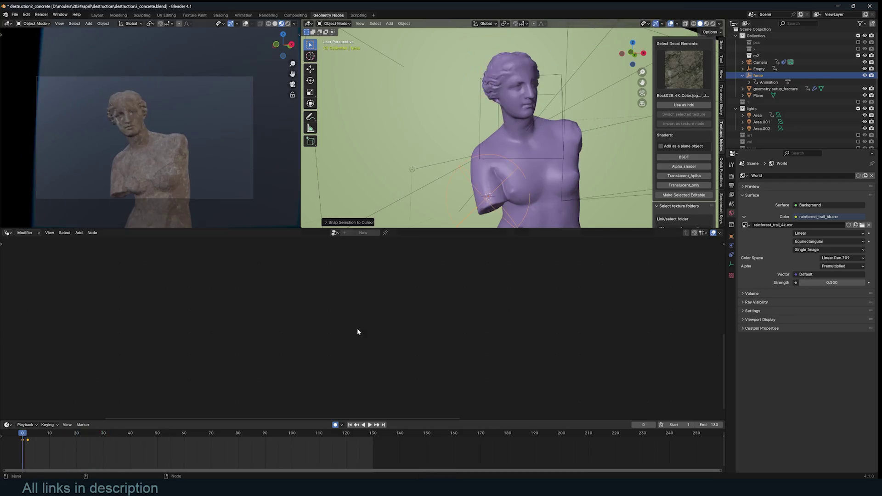
Play the fracture simulation with the force empty placed against the statue's arm and shoulder
{"action": "key", "text": "space"}
{"action": "key", "text": "space"}
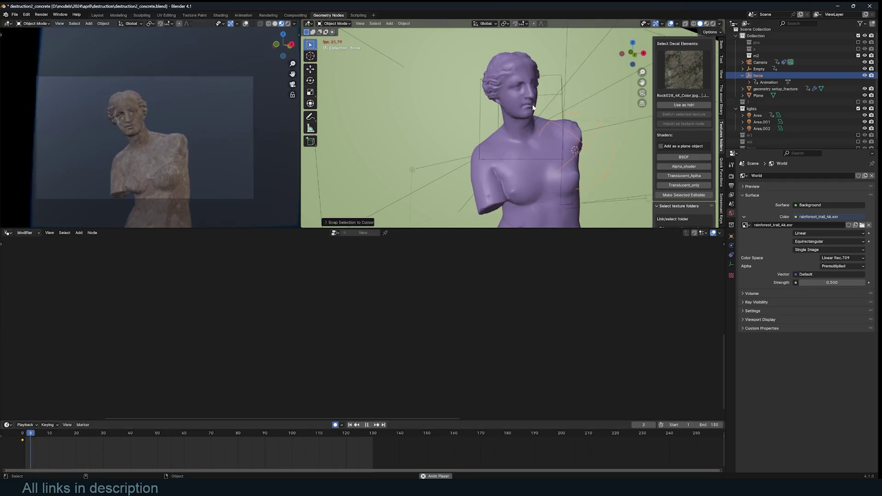
{"action": "key", "text": "Escape"}
Place the 3D cursor on the statue's torso and head, snapping the force empty to it and playing the fracture simulation
{"action": "right_click", "coordinate": [502, 140], "text": "shift"}
{"action": "key", "text": "shift+s"}
{"action": "left_click", "coordinate": [473, 118]}
{"action": "key", "text": "space"}
{"action": "key", "text": "Escape"}
{"action": "right_click", "coordinate": [499, 68], "text": "shift"}
{"action": "key", "text": "shift+s"}
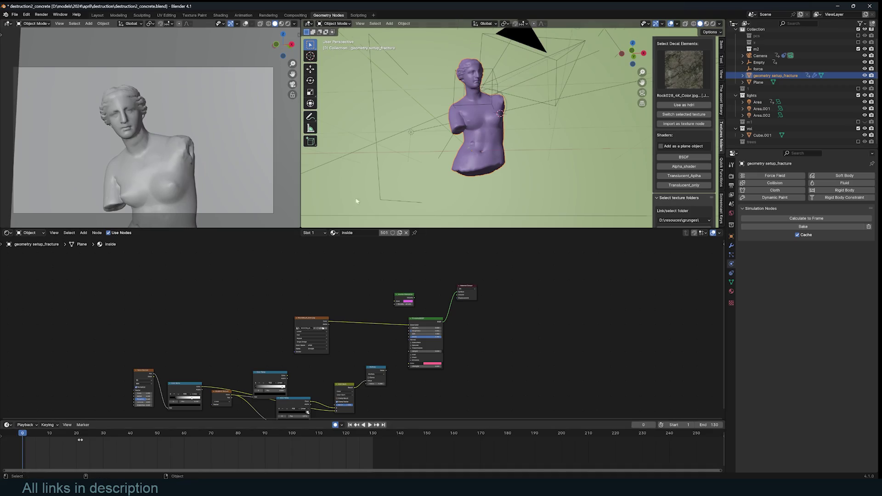
Select the force empty beside the statue's shoulder and play the fracture simulation
{"action": "scroll", "coordinate": [355, 201], "scroll_direction": "up", "scroll_amount": 3}
{"action": "middle_click_drag", "start_coordinate": [356, 201], "coordinate": [404, 183]}
{"action": "middle_click_drag", "start_coordinate": [463, 161], "coordinate": [513, 142]}
{"action": "left_click", "coordinate": [536, 100]}
{"action": "key", "text": "space"}
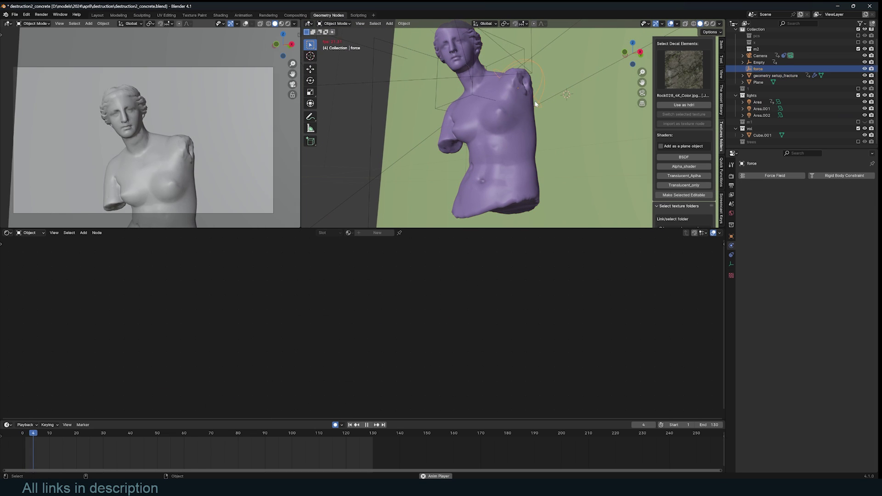
{"action": "key", "text": "Escape"}
{"action": "middle_click_drag", "start_coordinate": [526, 112], "coordinate": [498, 132]}
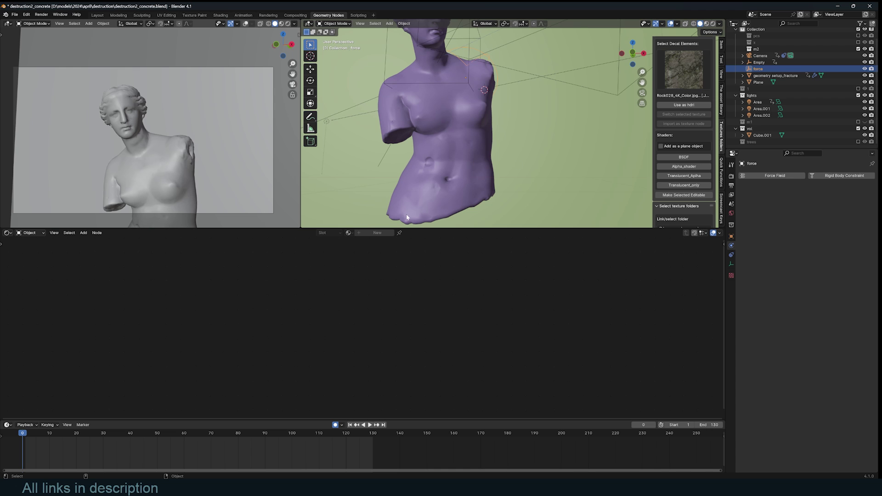
Snap the force empty to the 3D cursor placed at the statue's base and play the fracture simulation
{"action": "middle_click_drag", "start_coordinate": [394, 211], "coordinate": [432, 193]}
{"action": "right_click", "coordinate": [439, 186], "text": "shift"}
{"action": "key", "text": "shift+s"}
{"action": "left_click", "coordinate": [443, 151]}
{"action": "key", "text": "space"}
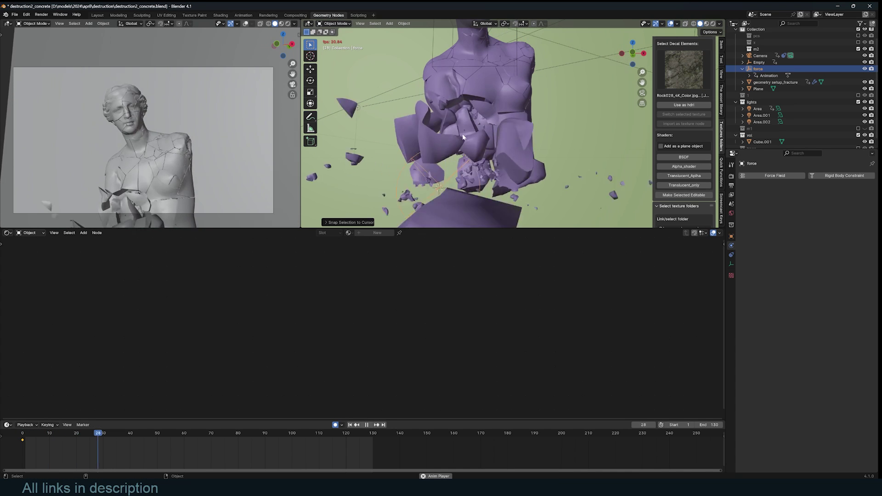
{"action": "scroll", "coordinate": [477, 149], "scroll_direction": "down", "scroll_amount": 5}
{"action": "key", "text": "Escape"}
Test the fracture simulation with the force empty snapped to the statue's arm-side shoulder and to its head
{"action": "scroll", "coordinate": [464, 100], "scroll_direction": "up", "scroll_amount": 4}
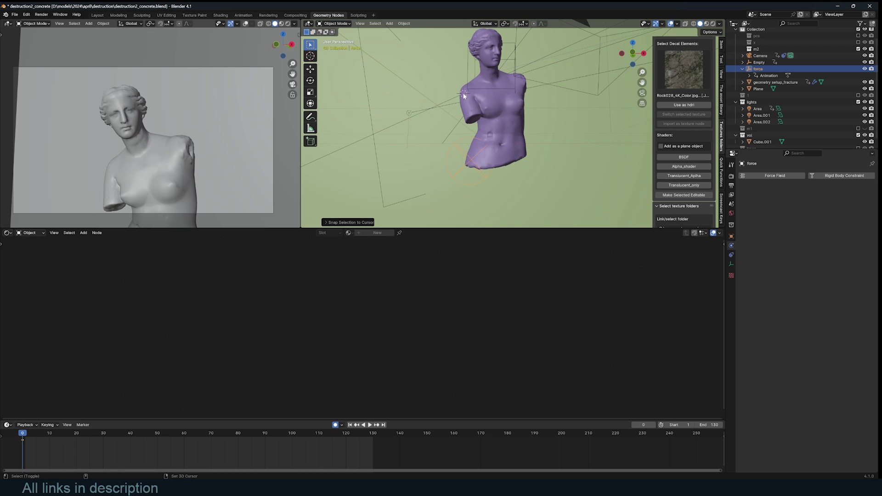
{"action": "key", "text": "space"}
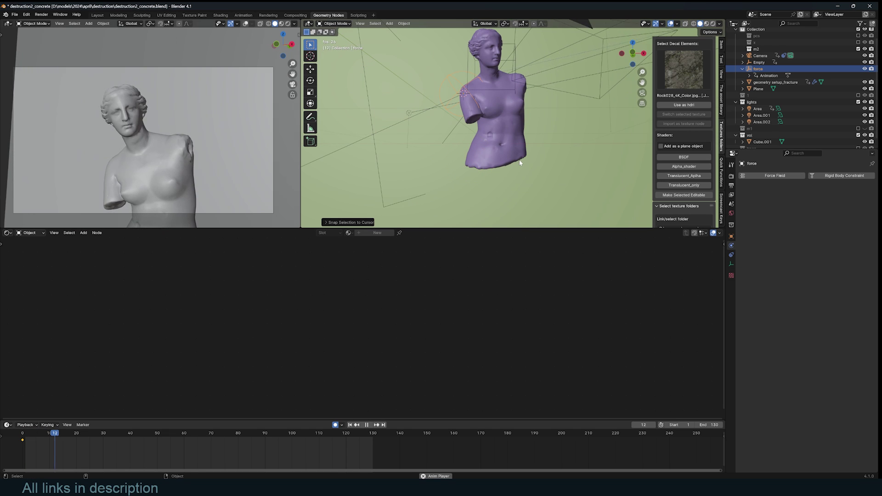
{"action": "key", "text": "Escape"}
{"action": "middle_click_drag", "start_coordinate": [508, 47], "coordinate": [508, 110], "text": "shift"}
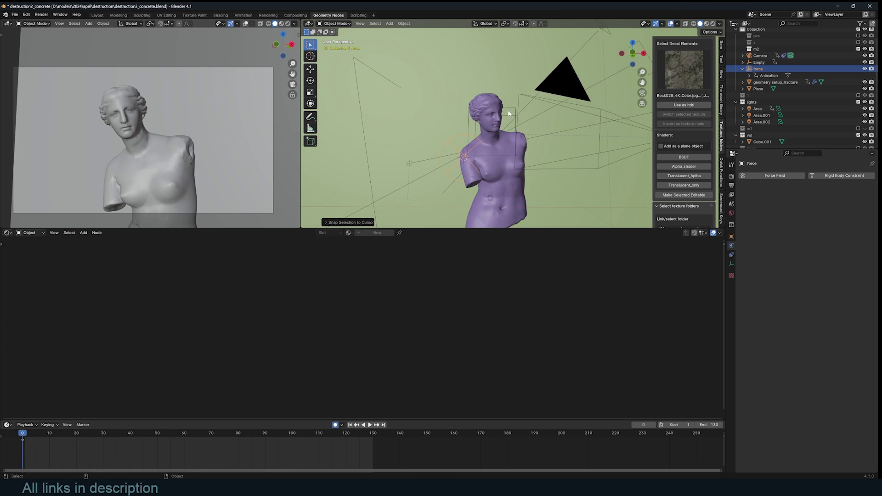
{"action": "key", "text": "space"}
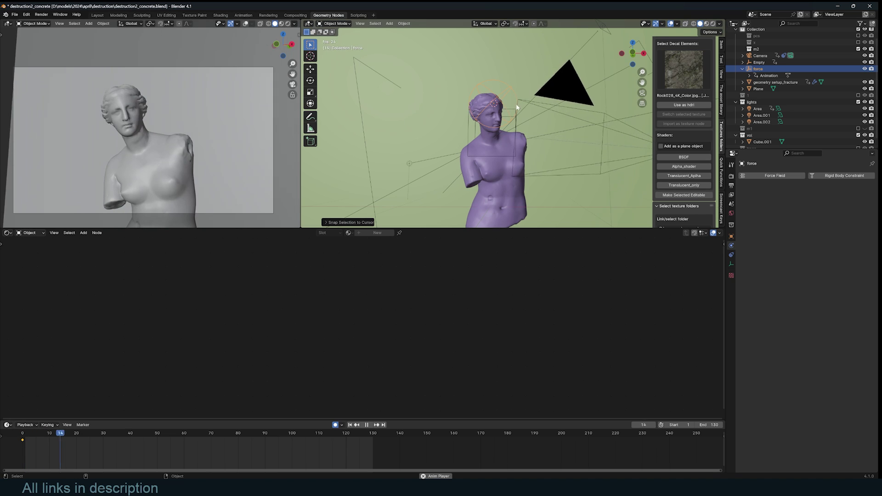
{"action": "key", "text": "Escape"}
Test the fracture simulation with the force empty snapped to the statue's lower hip and to its upper torso
{"action": "middle_click_drag", "start_coordinate": [516, 110], "coordinate": [540, 145]}
{"action": "key", "text": "space"}
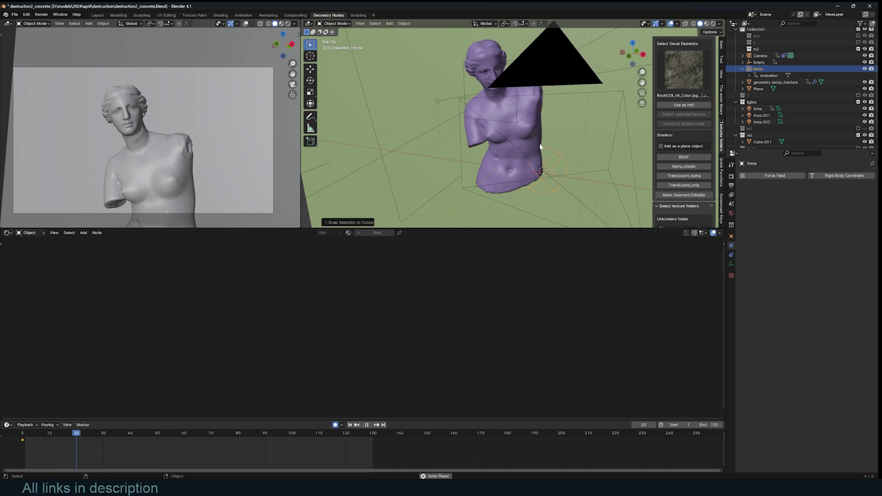
{"action": "key", "text": "Escape"}
{"action": "middle_click_drag", "start_coordinate": [540, 136], "coordinate": [502, 112]}
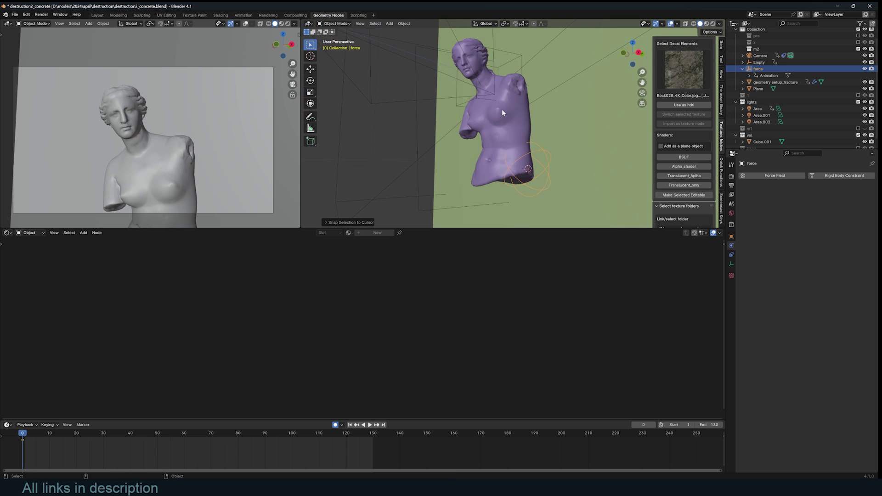
{"action": "middle_click_drag", "start_coordinate": [474, 57], "coordinate": [520, 61]}
{"action": "key", "text": "space"}
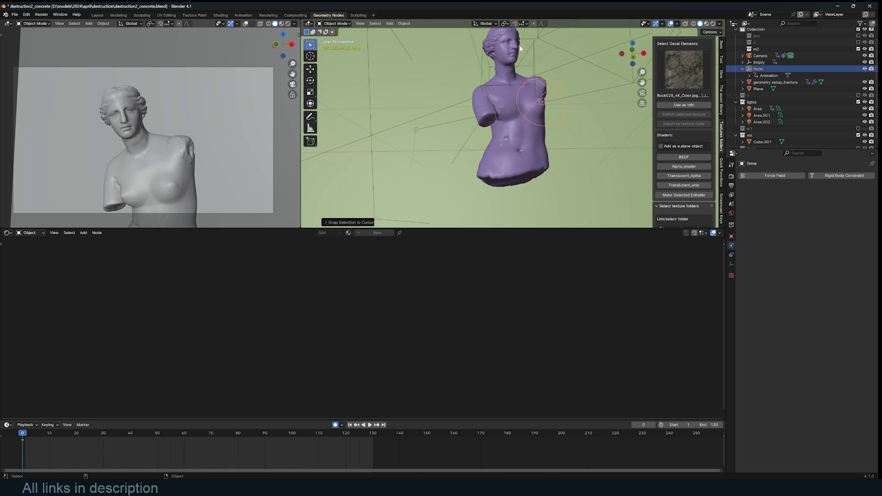
{"action": "key", "text": "Escape"}
Select the statue and examine the geometry node tree that drives its fracture
{"action": "left_click", "coordinate": [511, 92]}
{"action": "key", "text": "shift+F3"}
{"action": "scroll", "coordinate": [415, 317], "scroll_direction": "up", "scroll_amount": 5}
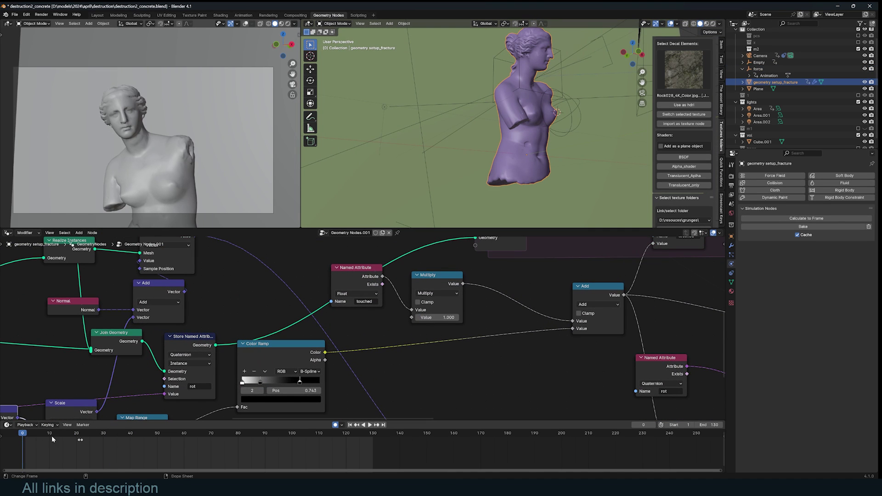
{"action": "key", "text": "space"}
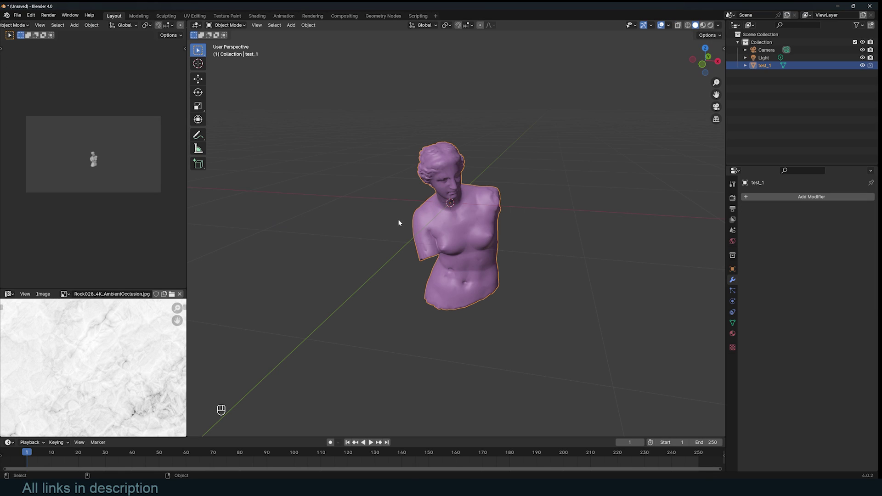
Show the statue in material preview and add a second material named inside with a near-black base color
{"action": "left_click", "coordinate": [733, 333]}
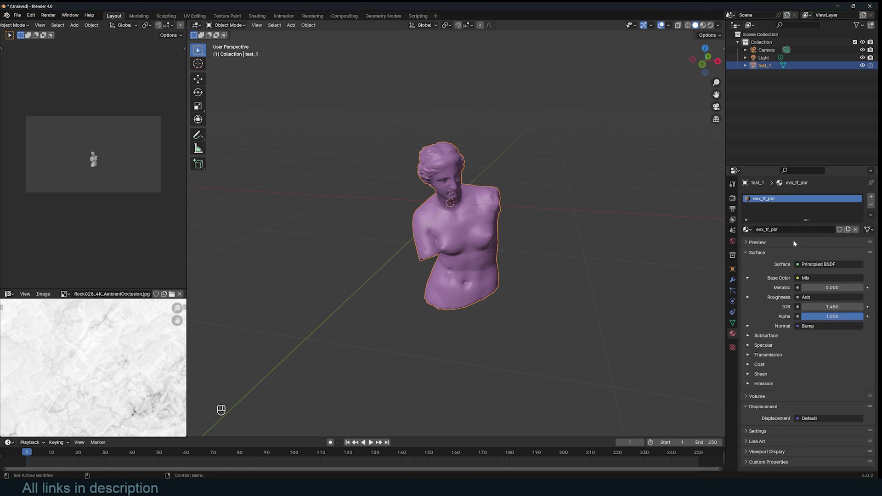
{"action": "key", "text": "z"}
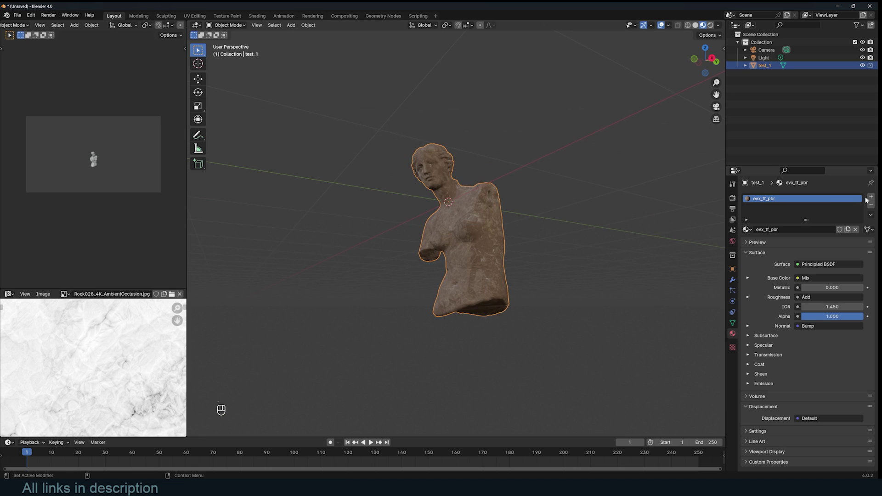
{"action": "left_click", "coordinate": [870, 197]}
{"action": "left_click", "coordinate": [800, 243]}
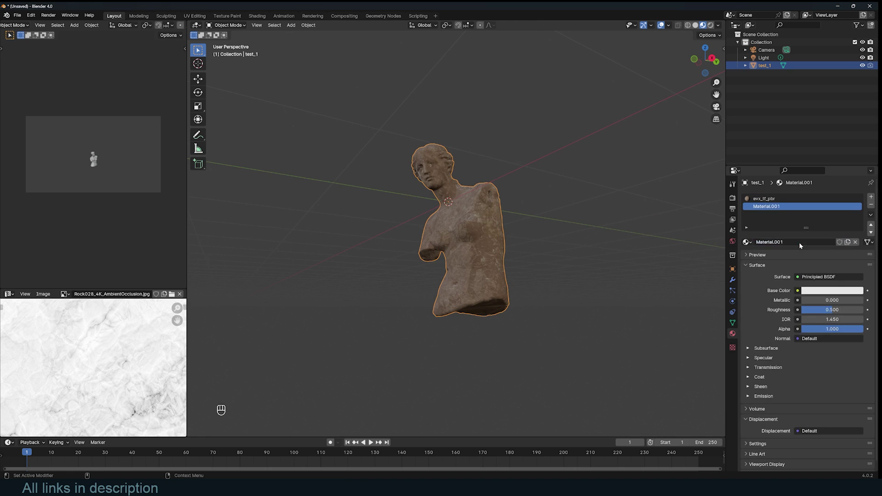
{"action": "type", "text": "is"}
{"action": "key", "text": "BackSpace"}
{"action": "type", "text": "nside"}
{"action": "key", "text": "Return"}
{"action": "left_click", "coordinate": [841, 290]}
{"action": "left_click", "coordinate": [856, 236]}
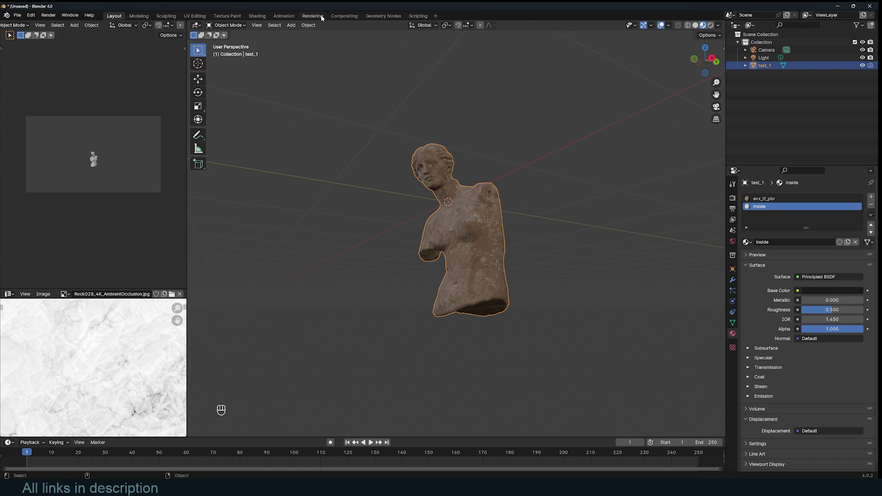
Cell-fracture the statue from its own vertices with noise 1, interior material 1, interior vertex group on and collection int
{"action": "left_click", "coordinate": [309, 25]}
{"action": "mouse_move", "coordinate": [340, 242]}
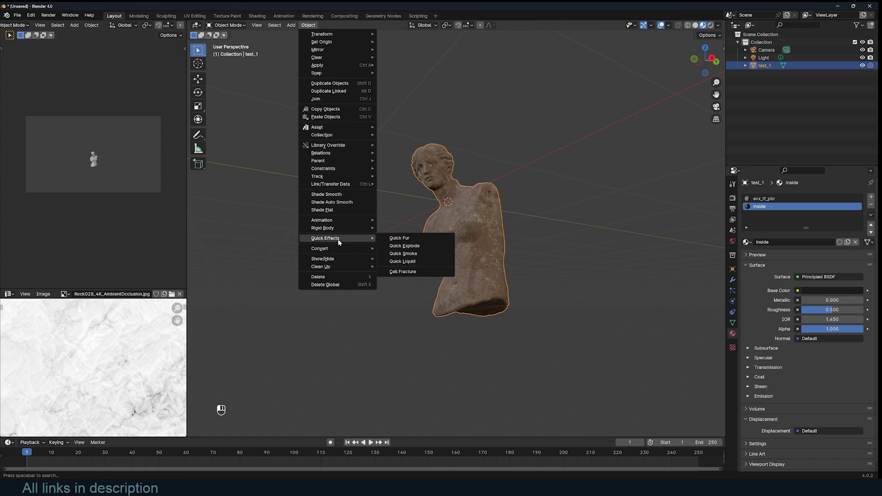
{"action": "left_click", "coordinate": [413, 272]}
{"action": "left_click", "coordinate": [302, 295]}
{"action": "left_click_drag", "start_coordinate": [418, 304], "coordinate": [436, 308]}
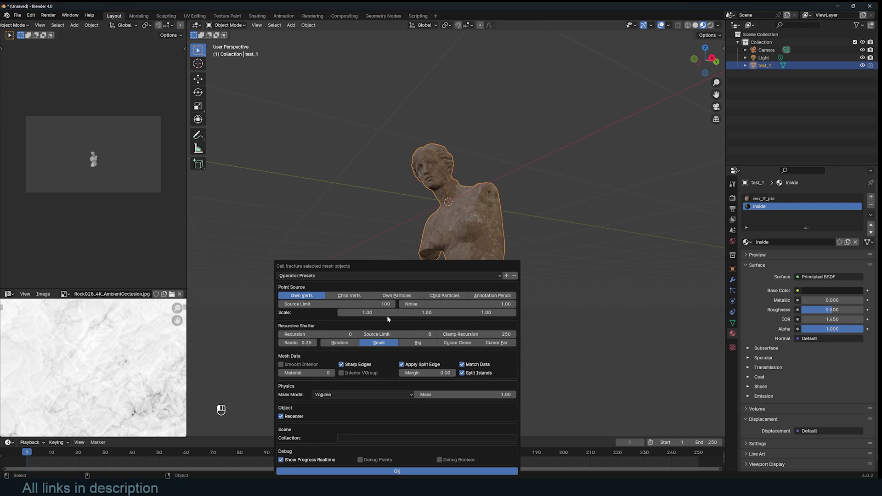
{"action": "left_click", "coordinate": [333, 373]}
{"action": "left_click", "coordinate": [389, 438]}
{"action": "left_click", "coordinate": [423, 475]}
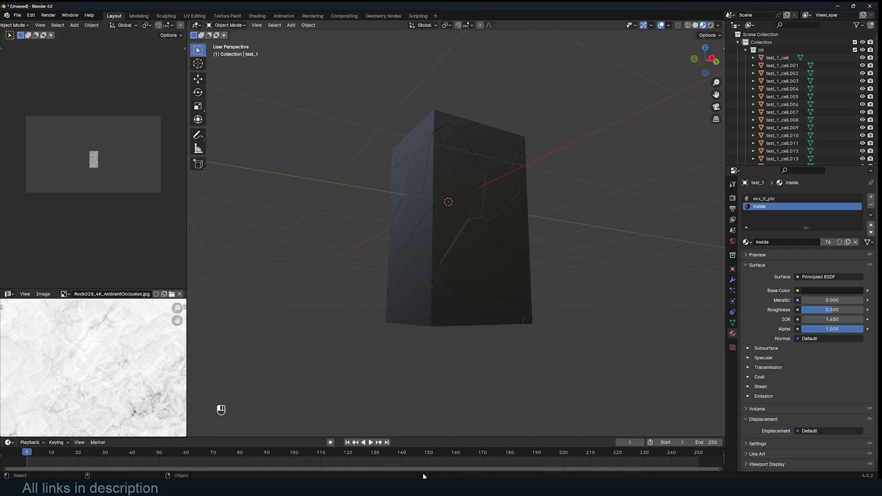
Undo the cell fracture and run it again with a source limit of 500
{"action": "key", "text": "a"}
{"action": "middle_click_drag", "start_coordinate": [483, 285], "coordinate": [441, 242]}
{"action": "key", "text": "ctrl+z"}
{"action": "key", "text": "ctrl+z"}
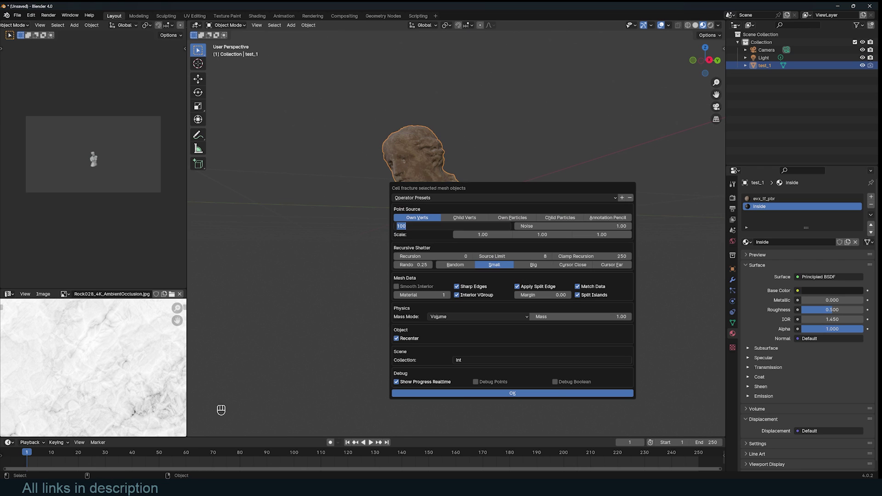
{"action": "type", "text": "500"}
{"action": "key", "text": "Return"}
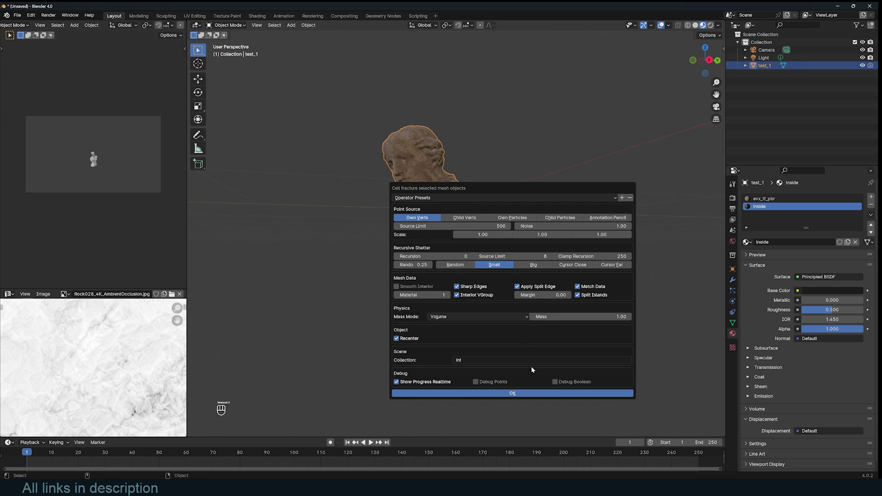
{"action": "left_click", "coordinate": [547, 393]}
Collapse the int collection, hide the unfractured statue test_1 and clear the selection
{"action": "middle_click_drag", "start_coordinate": [548, 394], "coordinate": [611, 221]}
{"action": "left_click", "coordinate": [746, 49]}
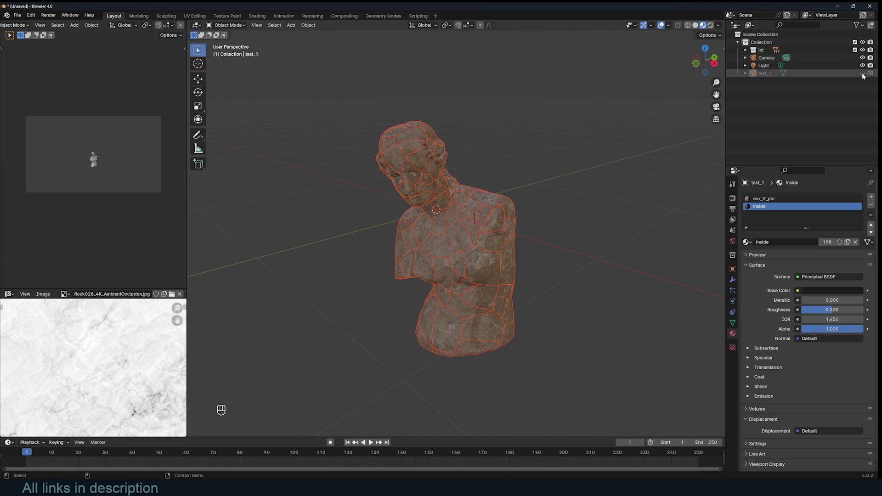
{"action": "left_click", "coordinate": [556, 169]}
{"action": "middle_click_drag", "start_coordinate": [556, 169], "coordinate": [472, 250]}
Freely rotate one torso fragment to inspect its inner faces, and cancel the rotation
{"action": "left_click", "coordinate": [459, 255]}
{"action": "key", "text": "r"}
{"action": "key", "text": "r"}
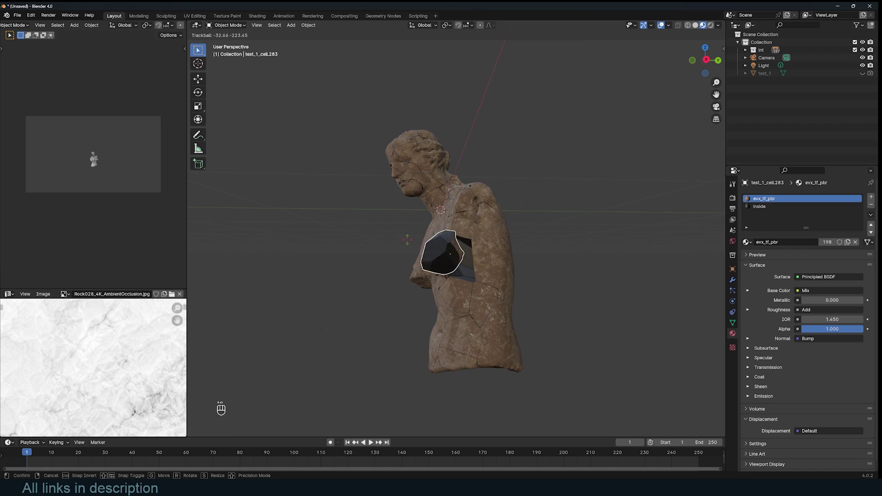
{"action": "right_click", "coordinate": [408, 244]}
Select all the statue fragments and exclude the int collection from the view layer
{"action": "middle_click_drag", "start_coordinate": [408, 244], "coordinate": [386, 134]}
{"action": "left_click_drag", "start_coordinate": [353, 114], "coordinate": [570, 396]}
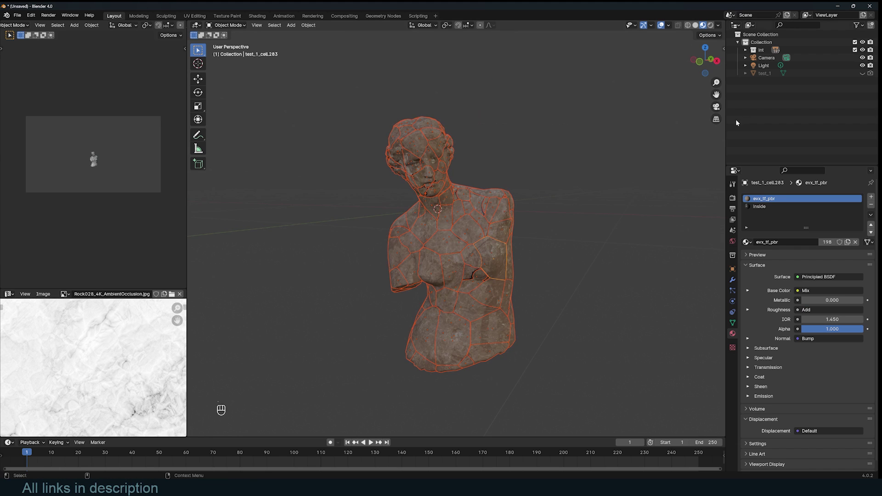
{"action": "left_click", "coordinate": [855, 50]}
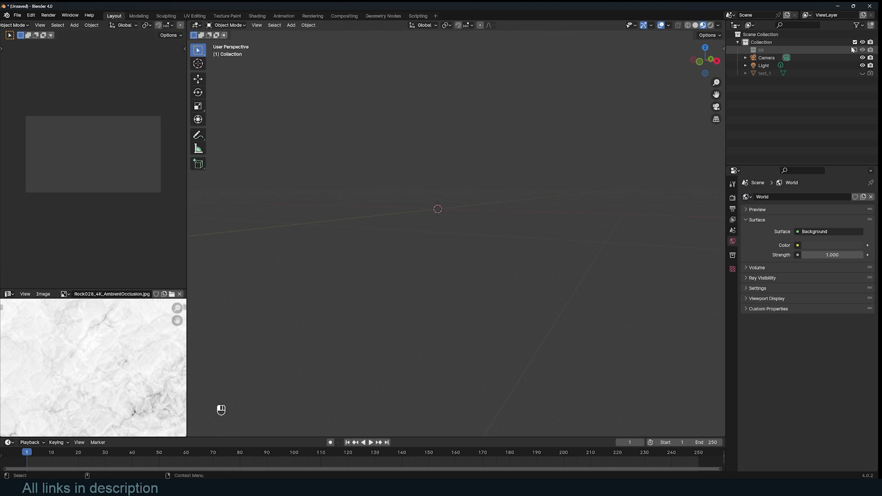
In the Geometry Nodes workspace, add a plane and create a new geometry node tree on it
{"action": "left_click", "coordinate": [390, 17]}
{"action": "key", "text": "shift+a"}
{"action": "mouse_move", "coordinate": [552, 130]}
{"action": "left_click", "coordinate": [583, 128]}
{"action": "left_click", "coordinate": [342, 233]}
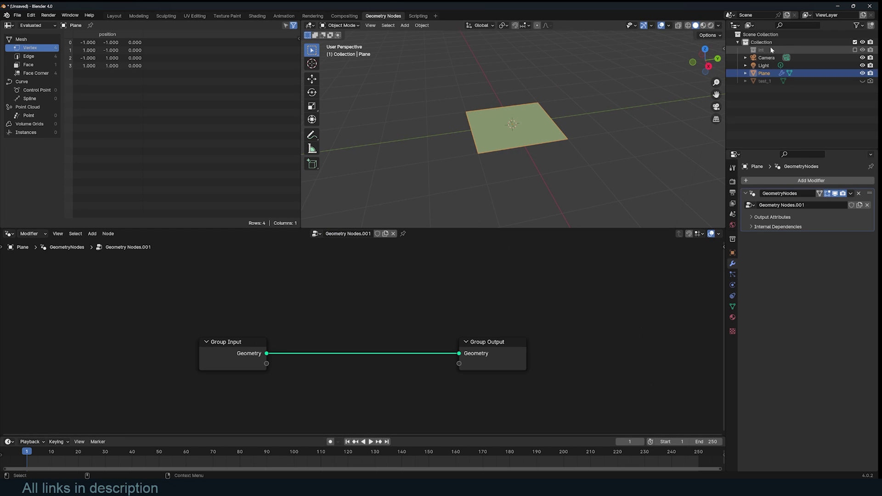
Bring the int collection into the node tree as a Collection Info node and preview its instances through a Viewer
{"action": "left_click_drag", "start_coordinate": [764, 54], "coordinate": [220, 294]}
{"action": "left_click_drag", "start_coordinate": [230, 358], "coordinate": [161, 396]}
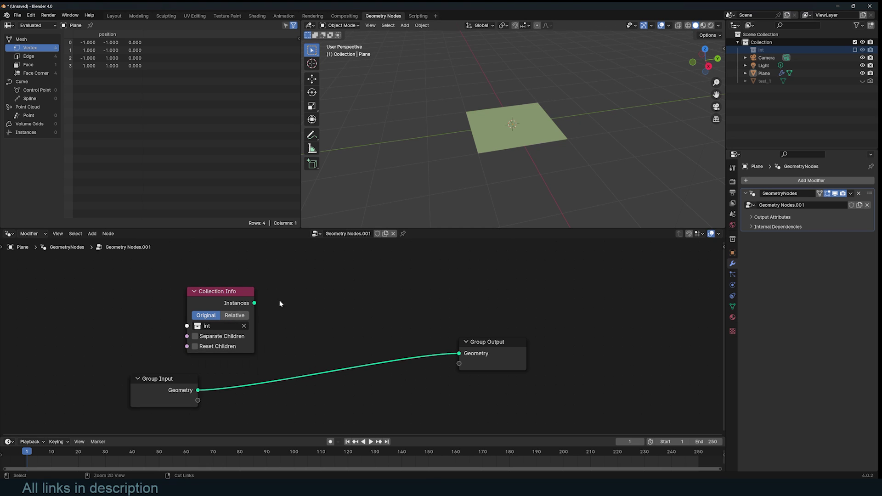
{"action": "left_click", "coordinate": [242, 306], "text": "ctrl+shift"}
{"action": "left_click_drag", "start_coordinate": [309, 305], "coordinate": [437, 299]}
{"action": "middle_click_drag", "start_coordinate": [551, 128], "coordinate": [543, 94]}
{"action": "scroll", "coordinate": [598, 89], "scroll_direction": "up", "scroll_amount": 7}
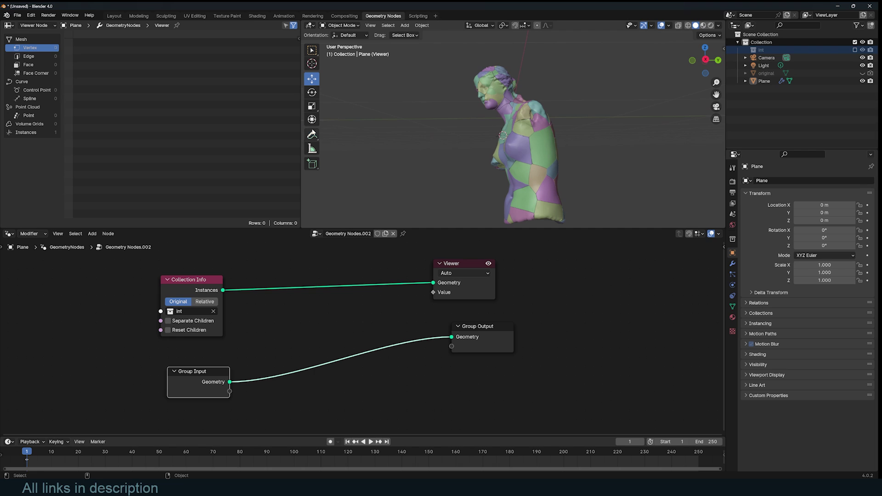
Activate the Annotate tool and examine the fragments and the seams between them on the statue's side and shoulder
{"action": "left_click", "coordinate": [313, 133]}
{"action": "middle_click_drag", "start_coordinate": [537, 95], "coordinate": [517, 105]}
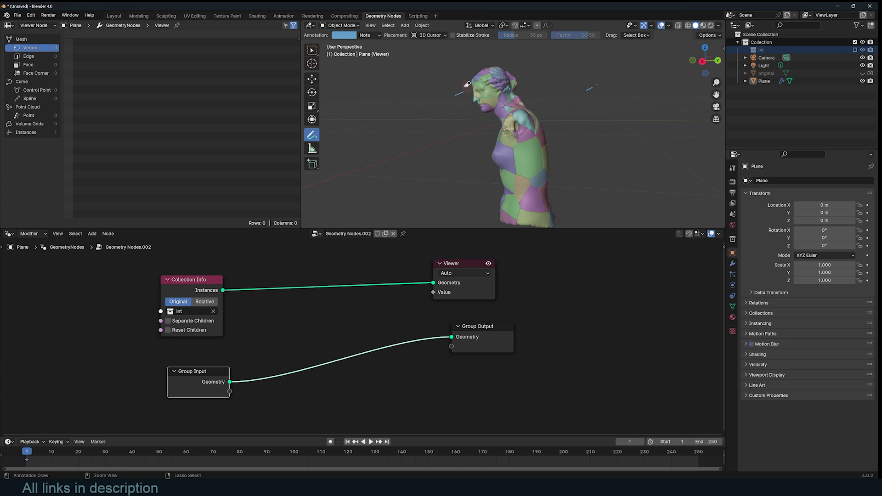
{"action": "middle_click_drag", "start_coordinate": [522, 104], "coordinate": [582, 111]}
{"action": "scroll", "coordinate": [582, 110], "scroll_direction": "up", "scroll_amount": 5}
{"action": "middle_click_drag", "start_coordinate": [611, 156], "coordinate": [504, 135], "text": "shift"}
{"action": "scroll", "coordinate": [564, 145], "scroll_direction": "down", "scroll_amount": 6}
{"action": "scroll", "coordinate": [505, 135], "scroll_direction": "up", "scroll_amount": 5}
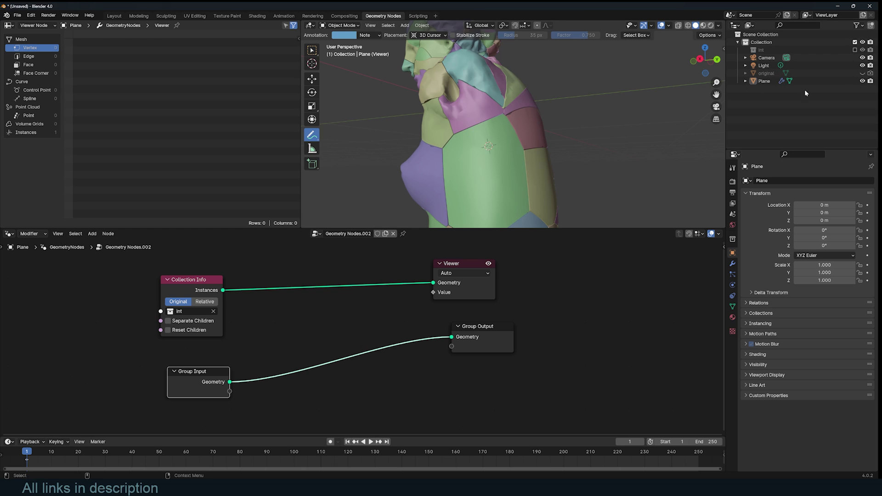
Select the plane, turn the Viewer node's preview back on and move the Viewer aside to make room
{"action": "left_click", "coordinate": [848, 75]}
{"action": "left_click", "coordinate": [856, 82]}
{"action": "scroll", "coordinate": [533, 95], "scroll_direction": "down", "scroll_amount": 3}
{"action": "middle_click_drag", "start_coordinate": [533, 96], "coordinate": [543, 120]}
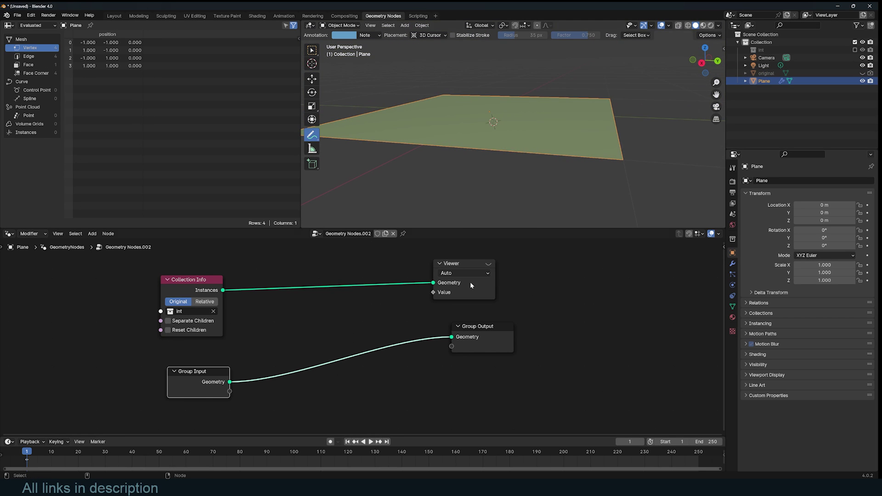
{"action": "left_click", "coordinate": [489, 263]}
{"action": "left_click_drag", "start_coordinate": [482, 265], "coordinate": [627, 261]}
Bring the original object in as an Object Info node, preview its geometry and move the Collection Info node up
{"action": "left_click_drag", "start_coordinate": [767, 74], "coordinate": [119, 296]}
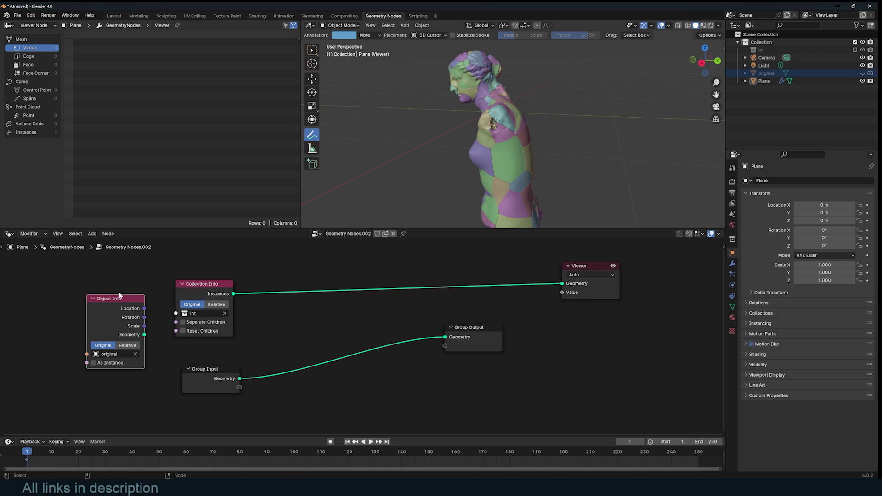
{"action": "left_click", "coordinate": [139, 336], "text": "ctrl+shift"}
{"action": "left_click_drag", "start_coordinate": [209, 289], "coordinate": [158, 250]}
Add a Sample Nearest Surface node fed by the original object's geometry and set its data type to Vector
{"action": "middle_click_drag", "start_coordinate": [269, 318], "coordinate": [295, 305]}
{"action": "scroll", "coordinate": [296, 305], "scroll_direction": "down", "scroll_amount": 1}
{"action": "scroll", "coordinate": [284, 304], "scroll_direction": "up", "scroll_amount": 3}
{"action": "key", "text": "shift+a"}
{"action": "type", "text": "sample"}
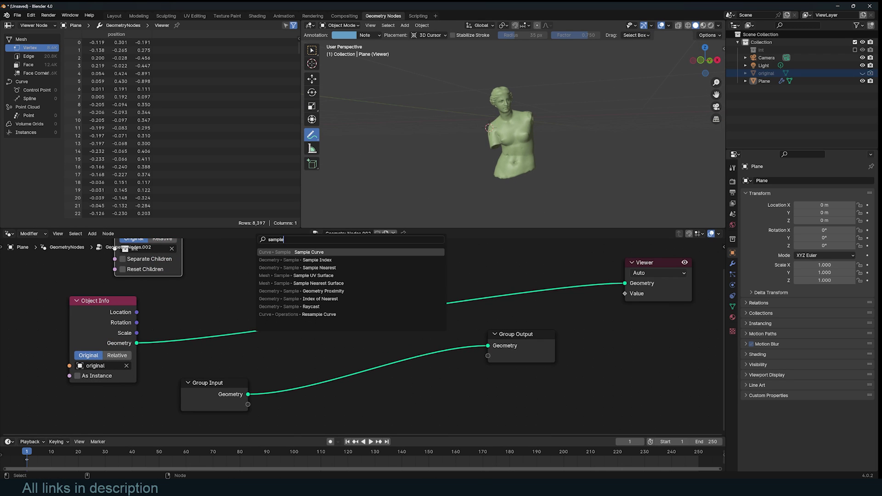
{"action": "left_click", "coordinate": [332, 284]}
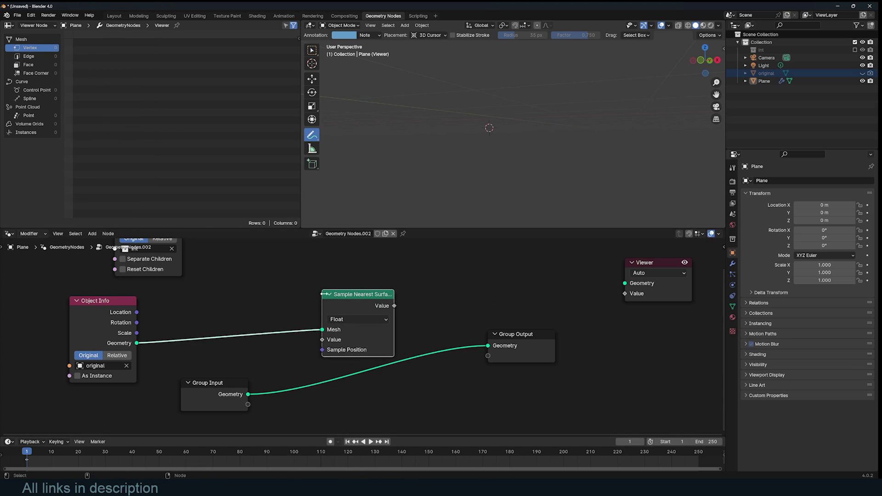
{"action": "left_click", "coordinate": [337, 274]}
{"action": "left_click", "coordinate": [358, 293]}
{"action": "left_click", "coordinate": [350, 334]}
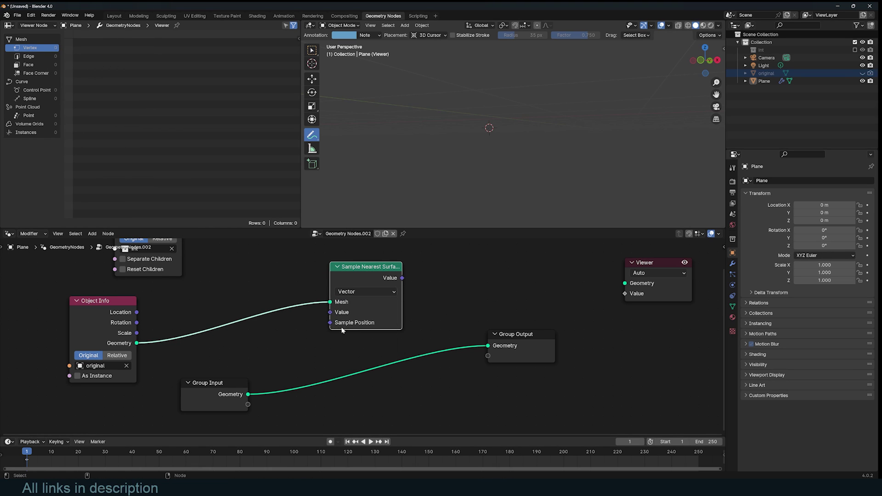
Add a Normal node into the Value input of Sample Nearest Surface and move the Group Output aside to make room
{"action": "left_click_drag", "start_coordinate": [321, 318], "coordinate": [210, 323]}
{"action": "type", "text": "normal"}
{"action": "key", "text": "Return"}
{"action": "left_click", "coordinate": [264, 358]}
{"action": "left_click_drag", "start_coordinate": [524, 356], "coordinate": [602, 358]}
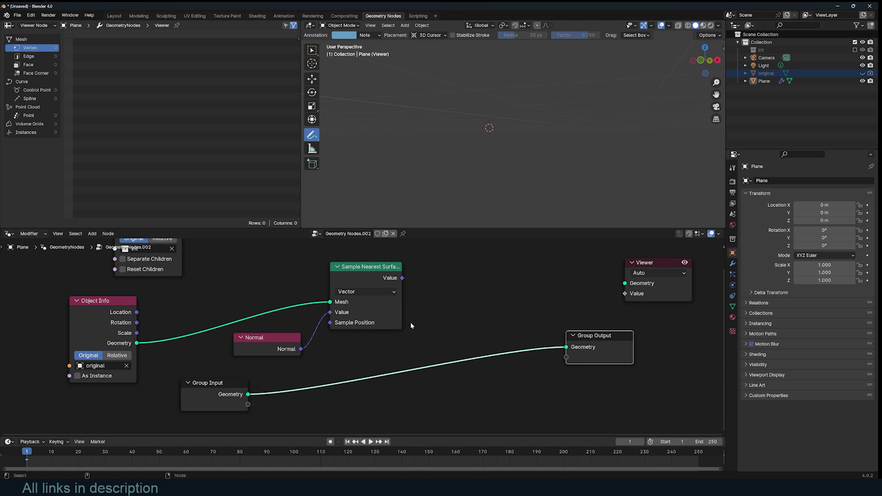
Insert a Set Position node on the link between the Group Input and Group Output
{"action": "middle_click_drag", "start_coordinate": [430, 334], "coordinate": [448, 299]}
{"action": "key", "text": "shift+a"}
{"action": "type", "text": "set"}
{"action": "key", "text": "Down"}
{"action": "key", "text": "Down"}
{"action": "key", "text": "Return"}
{"action": "left_click", "coordinate": [452, 308]}
Add a second Normal node and wire it into the Offset of Set Position
{"action": "middle_click_drag", "start_coordinate": [410, 351], "coordinate": [446, 318]}
{"action": "key", "text": "shift+a"}
{"action": "left_click", "coordinate": [455, 310]}
{"action": "type", "text": "norm"}
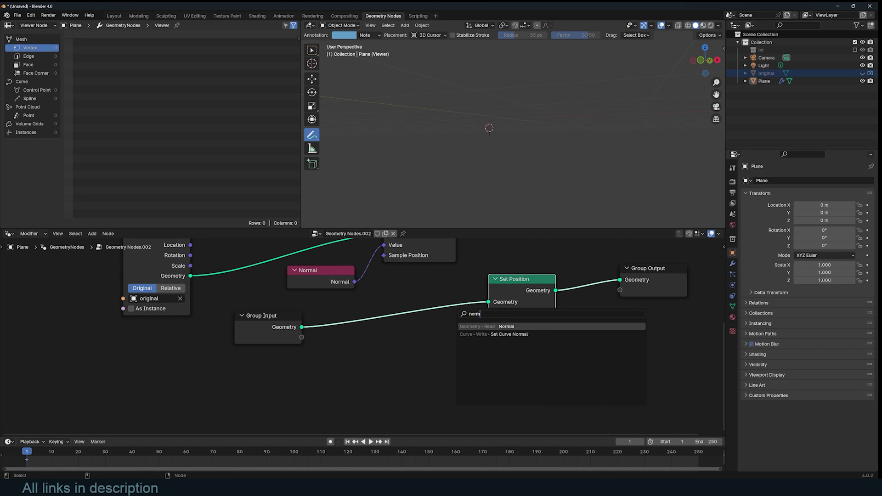
{"action": "key", "text": "Return"}
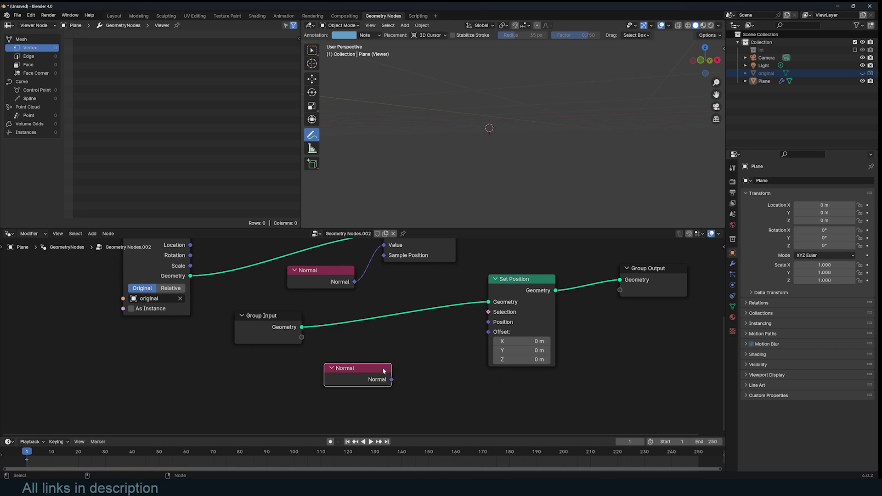
{"action": "left_click_drag", "start_coordinate": [391, 380], "coordinate": [491, 334]}
Preview Set Position through the Viewer and feed it the int collection's instances in place of the Group Input geometry
{"action": "scroll", "coordinate": [551, 280], "scroll_direction": "down", "scroll_amount": 2}
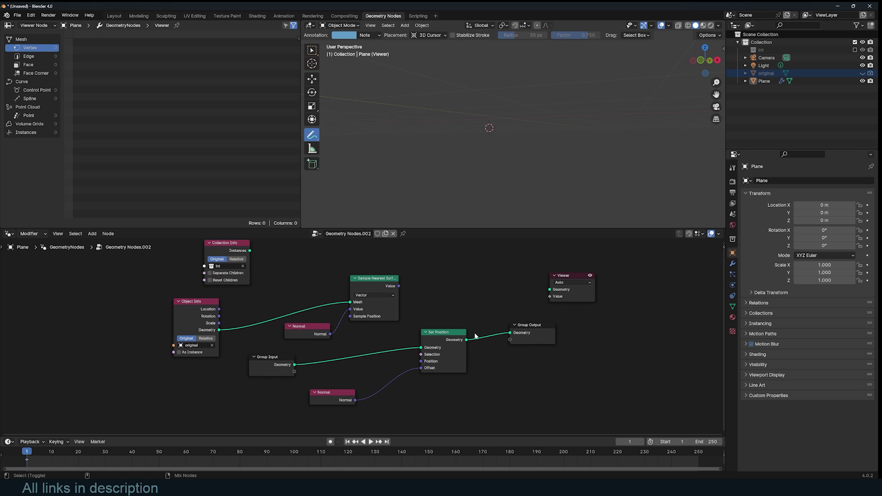
{"action": "left_click", "coordinate": [464, 341], "text": "ctrl+shift"}
{"action": "middle_click_drag", "start_coordinate": [479, 119], "coordinate": [475, 101]}
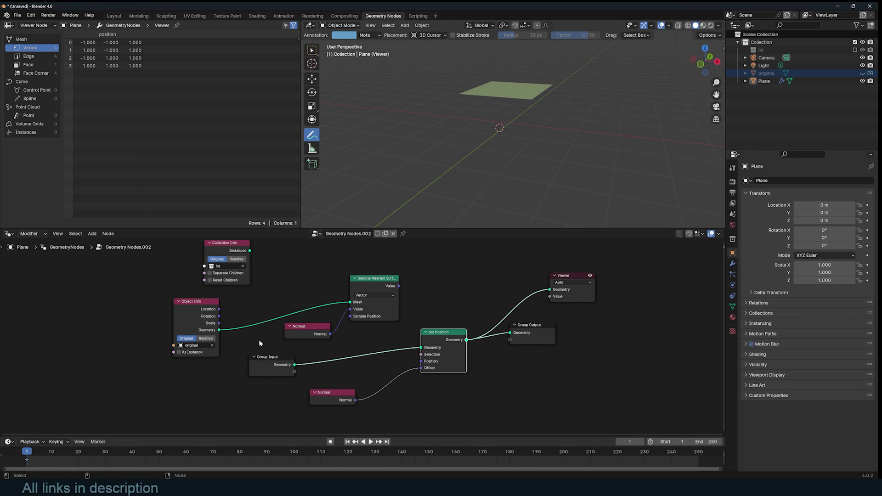
{"action": "left_click_drag", "start_coordinate": [234, 256], "coordinate": [421, 348]}
{"action": "left_click_drag", "start_coordinate": [285, 366], "coordinate": [261, 371]}
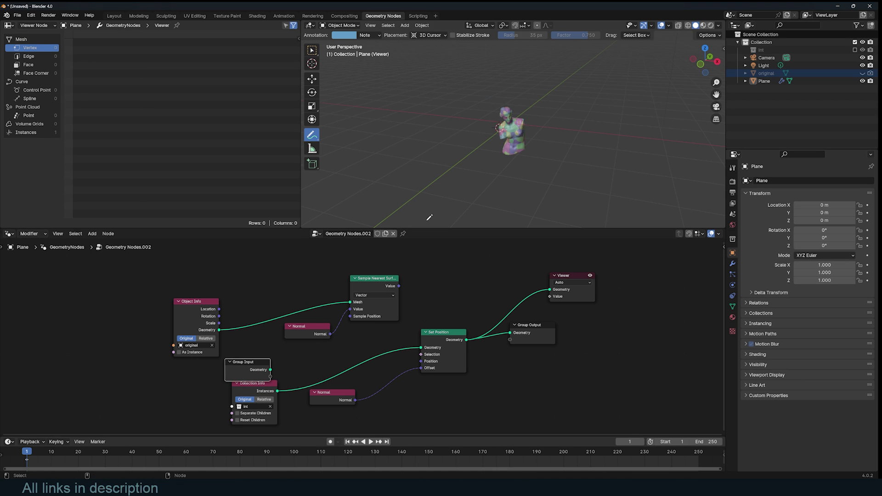
{"action": "scroll", "coordinate": [448, 157], "scroll_direction": "up", "scroll_amount": 5}
{"action": "mouse_move", "coordinate": [446, 208]}
{"action": "middle_mouse_down"}
{"action": "mouse_move", "coordinate": [447, 158]}
{"action": "mouse_move", "coordinate": [510, 135]}
{"action": "middle_mouse_up"}
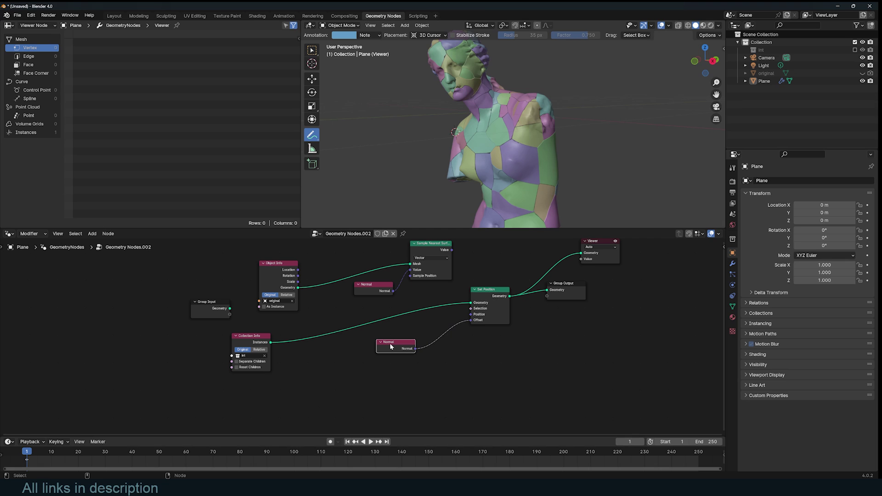
Replace the second Normal node with a Noise Texture whose Color drives the Offset of Set Position
{"action": "key", "text": "x"}
{"action": "key", "text": "shift+a"}
{"action": "type", "text": "n"}
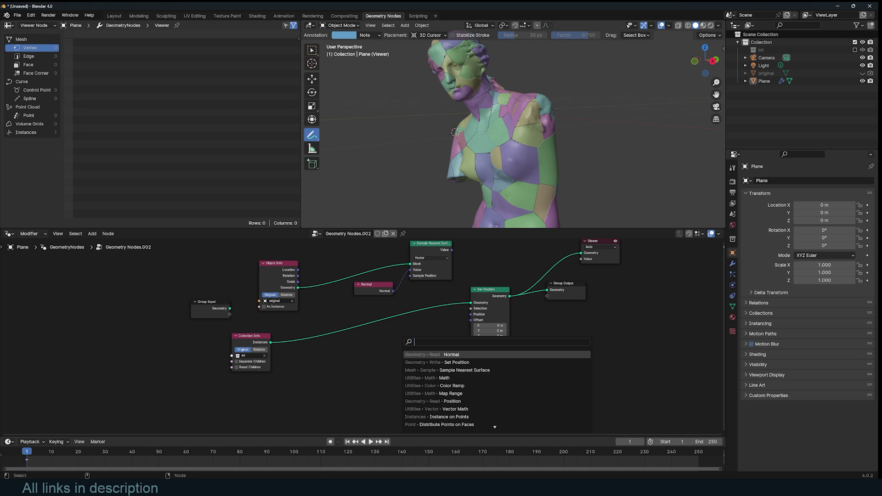
{"action": "type", "text": "oise"}
{"action": "key", "text": "Return"}
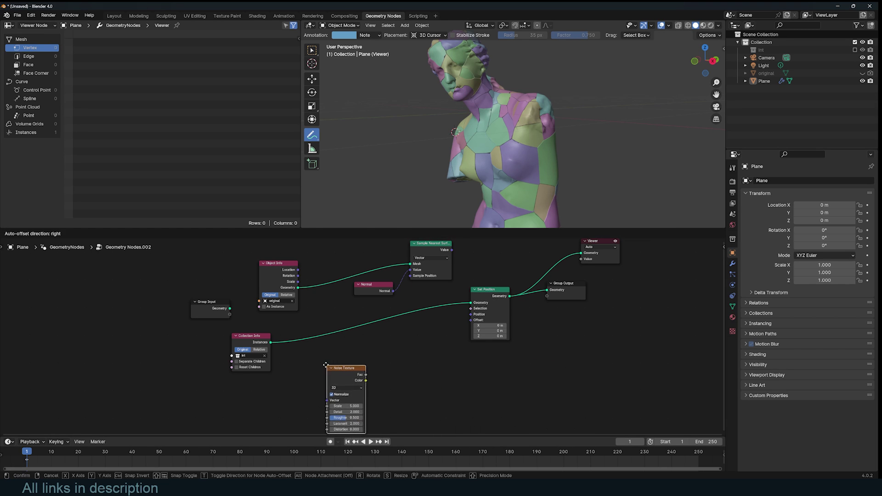
{"action": "left_click", "coordinate": [345, 370]}
{"action": "left_click_drag", "start_coordinate": [365, 379], "coordinate": [473, 321]}
{"action": "scroll", "coordinate": [584, 119], "scroll_direction": "down", "scroll_amount": 5}
{"action": "middle_click_drag", "start_coordinate": [588, 117], "coordinate": [567, 117]}
{"action": "scroll", "coordinate": [568, 117], "scroll_direction": "up", "scroll_amount": 4}
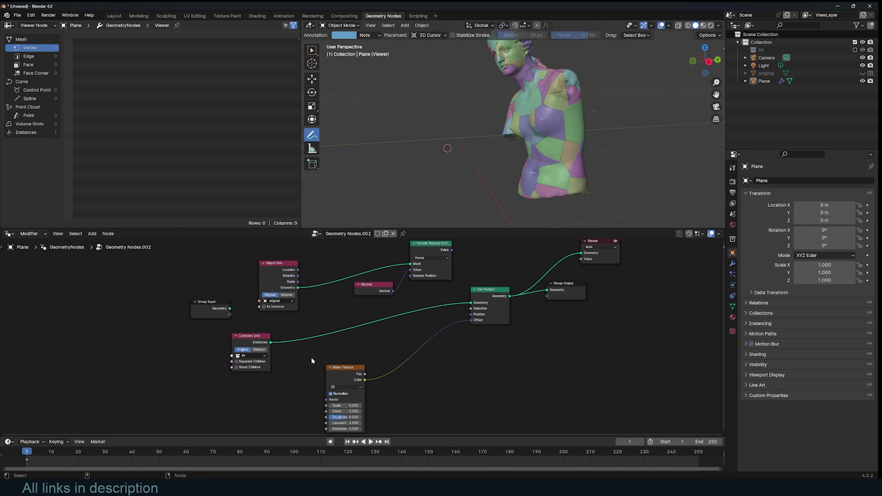
Erase the annotation around the statue, lower the Set Position node and enable Separate Children on the Collection Info node
{"action": "scroll", "coordinate": [538, 97], "scroll_direction": "down", "scroll_amount": 2}
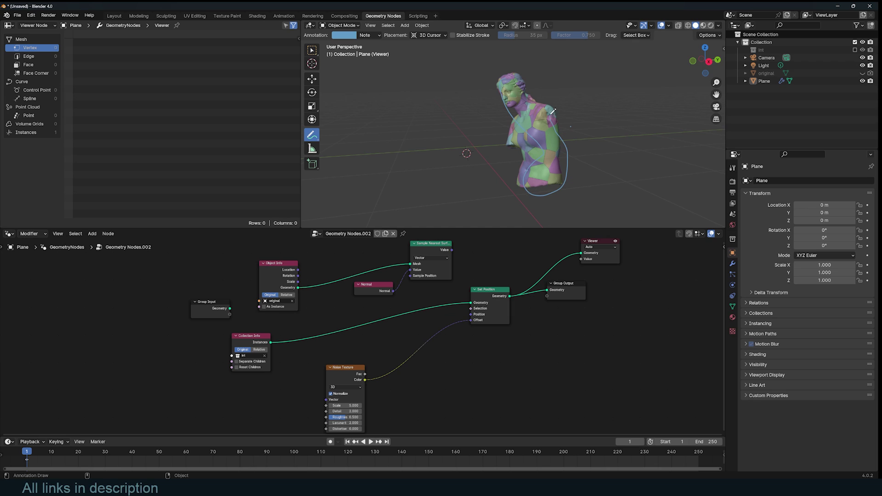
{"action": "left_click_drag", "start_coordinate": [547, 109], "coordinate": [570, 193], "text": "ctrl"}
{"action": "left_click_drag", "start_coordinate": [482, 297], "coordinate": [461, 323]}
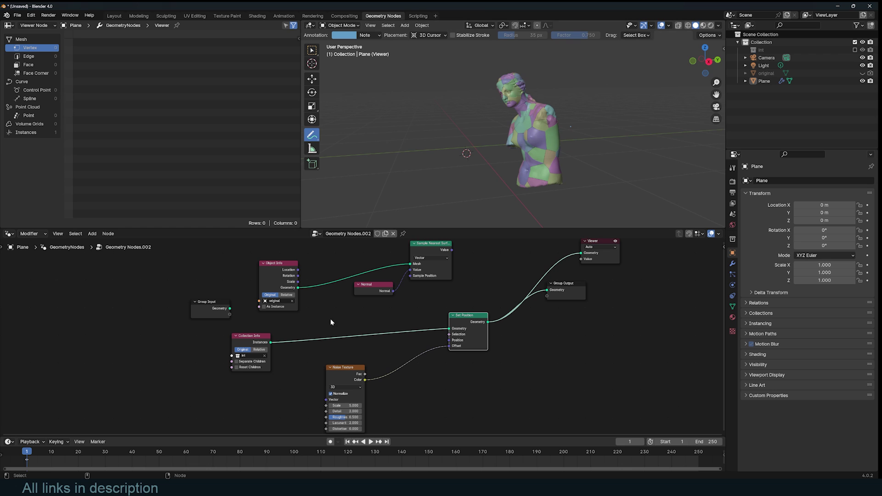
{"action": "left_click", "coordinate": [250, 363]}
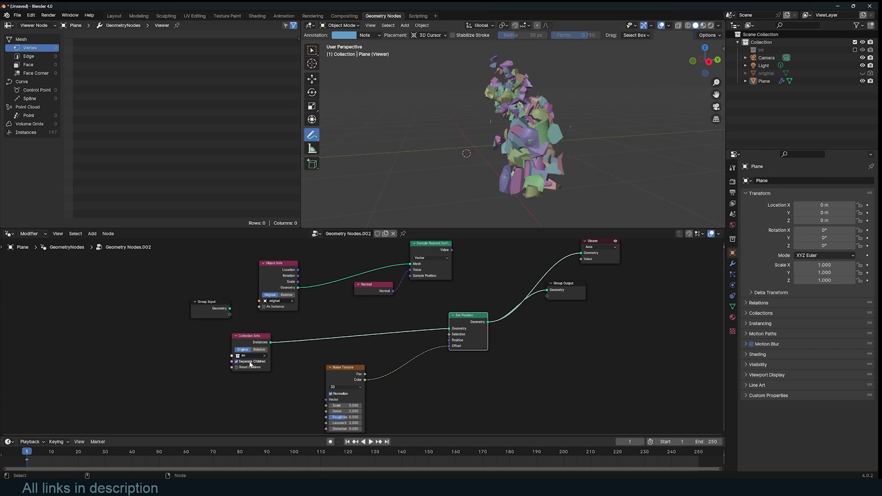
{"action": "middle_click_drag", "start_coordinate": [496, 132], "coordinate": [567, 137]}
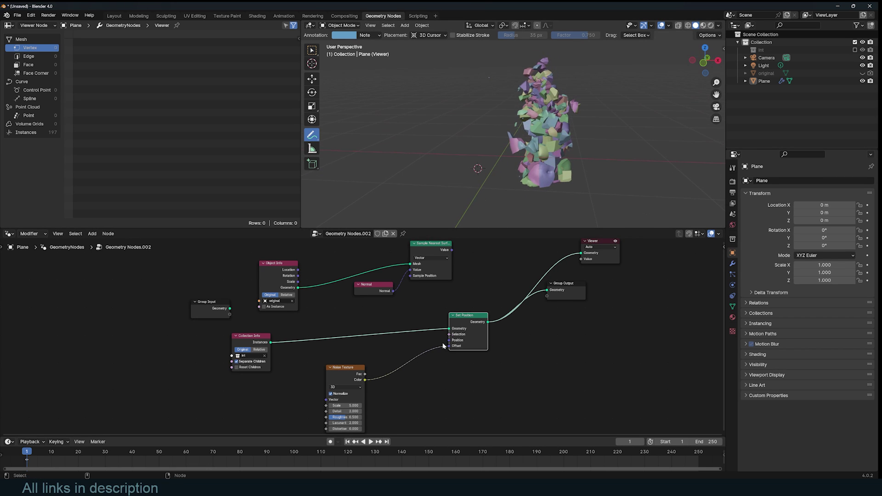
Insert a Vector Math node set to Scale before the Set Position Offset and raise its factor to about 1.5
{"action": "middle_click_drag", "start_coordinate": [432, 349], "coordinate": [461, 313]}
{"action": "left_click_drag", "start_coordinate": [462, 313], "coordinate": [455, 315]}
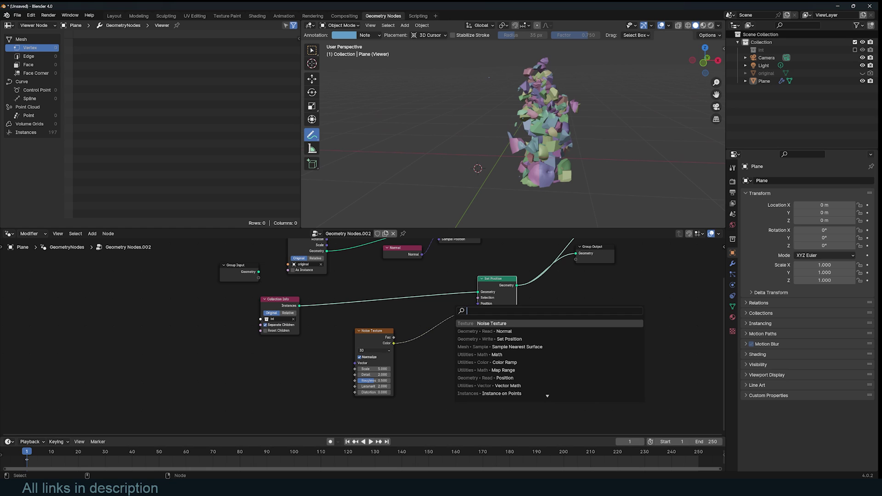
{"action": "type", "text": "vec"}
{"action": "key", "text": "Return"}
{"action": "left_click", "coordinate": [450, 327]}
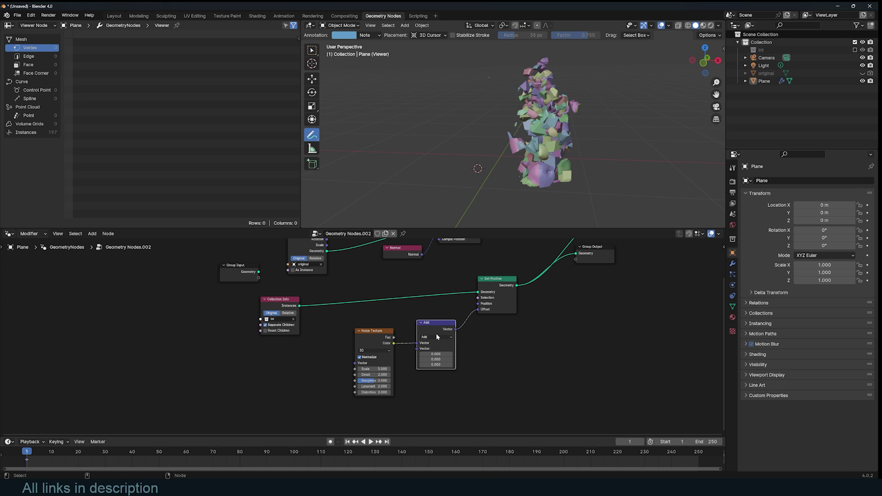
{"action": "left_click", "coordinate": [437, 336]}
{"action": "left_click", "coordinate": [434, 392]}
{"action": "left_click_drag", "start_coordinate": [436, 349], "coordinate": [497, 349], "text": "shift"}
Insert a Subtract vector math node between the Noise Texture and Scale, subtracting 0.5 on all three axes
{"action": "left_click_drag", "start_coordinate": [379, 337], "coordinate": [332, 342]}
{"action": "key", "text": "shift+a"}
{"action": "left_click", "coordinate": [365, 335]}
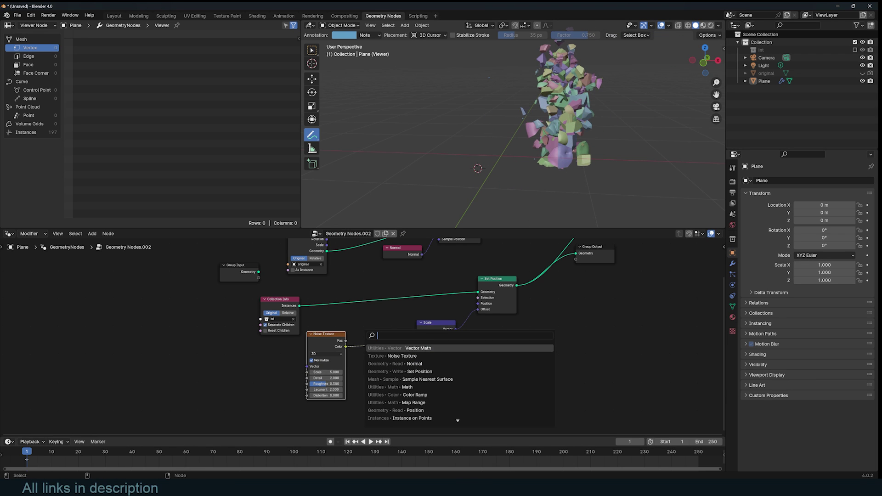
{"action": "left_click", "coordinate": [389, 370]}
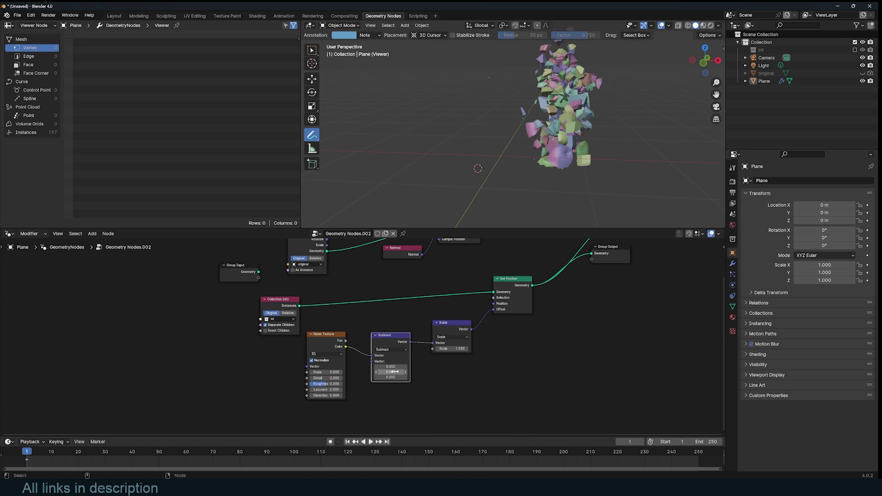
{"action": "left_click_drag", "start_coordinate": [393, 366], "coordinate": [392, 377]}
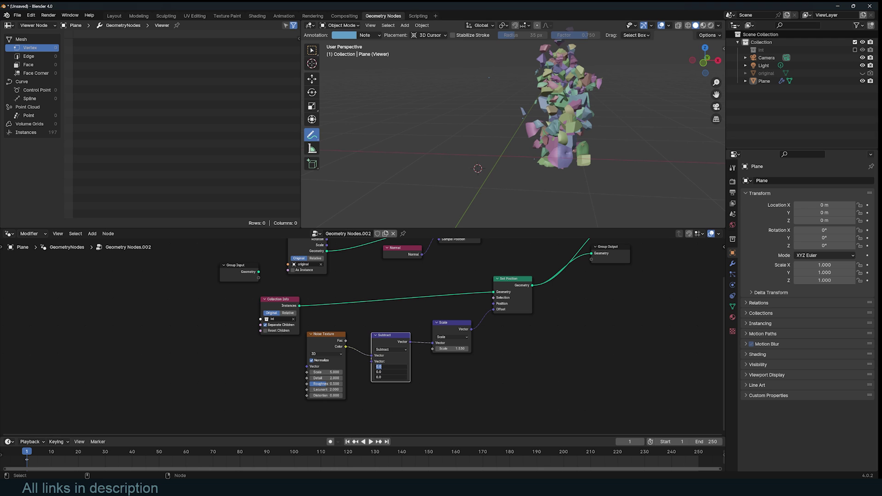
{"action": "type", "text": "0.5"}
{"action": "key", "text": "Return"}
Increase the Scale node's factor to spread the fragments farther apart in all directions
{"action": "left_click_drag", "start_coordinate": [458, 350], "coordinate": [508, 350]}
{"action": "middle_click_drag", "start_coordinate": [570, 223], "coordinate": [554, 202]}
{"action": "left_click_drag", "start_coordinate": [461, 349], "coordinate": [501, 348], "text": "shift"}
{"action": "scroll", "coordinate": [428, 353], "scroll_direction": "up", "scroll_amount": 2}
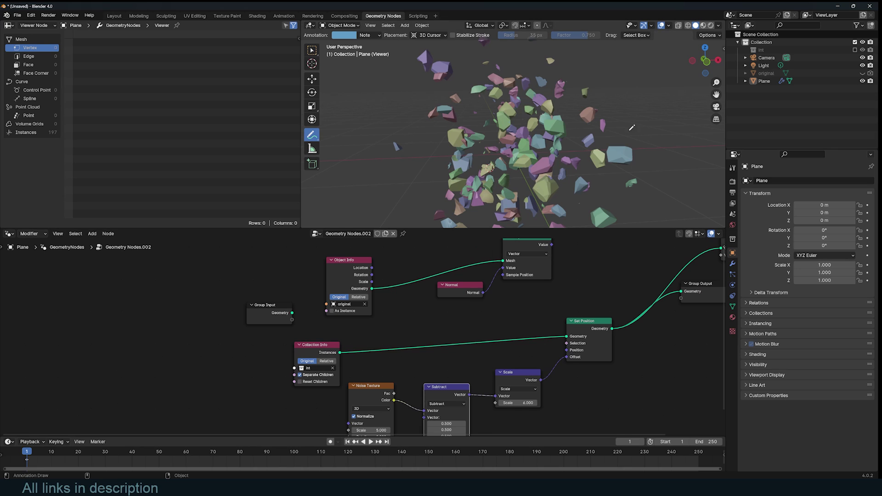
{"action": "middle_click_drag", "start_coordinate": [361, 345], "coordinate": [353, 347]}
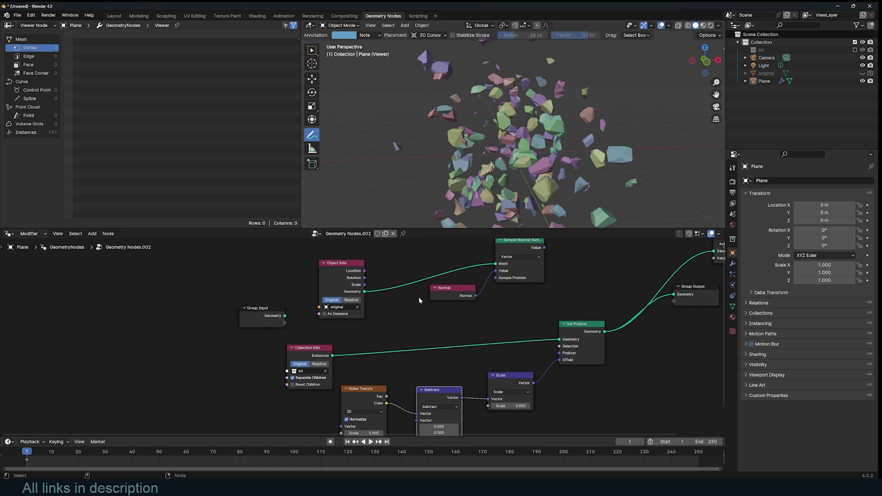
Preview the original object's geometry and the normals sampled from its surface through the Viewer
{"action": "scroll", "coordinate": [419, 300], "scroll_direction": "down", "scroll_amount": 1}
{"action": "left_click", "coordinate": [361, 302], "text": "ctrl+shift"}
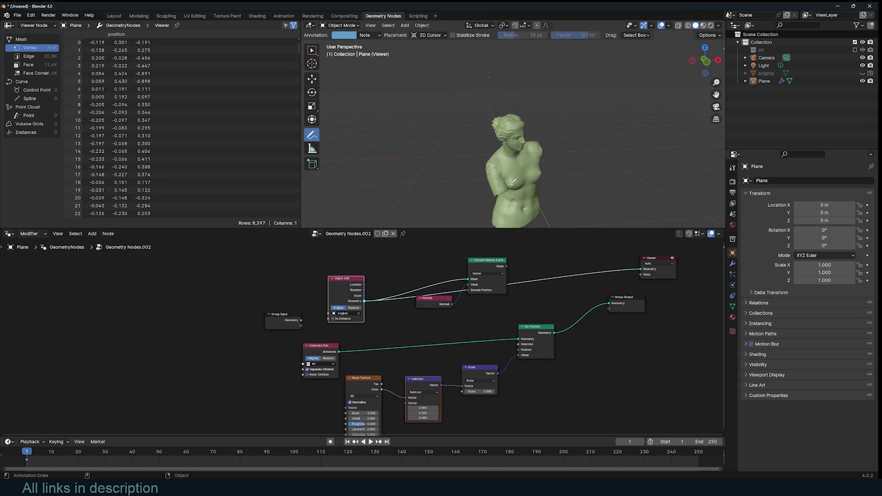
{"action": "scroll", "coordinate": [526, 178], "scroll_direction": "up", "scroll_amount": 4}
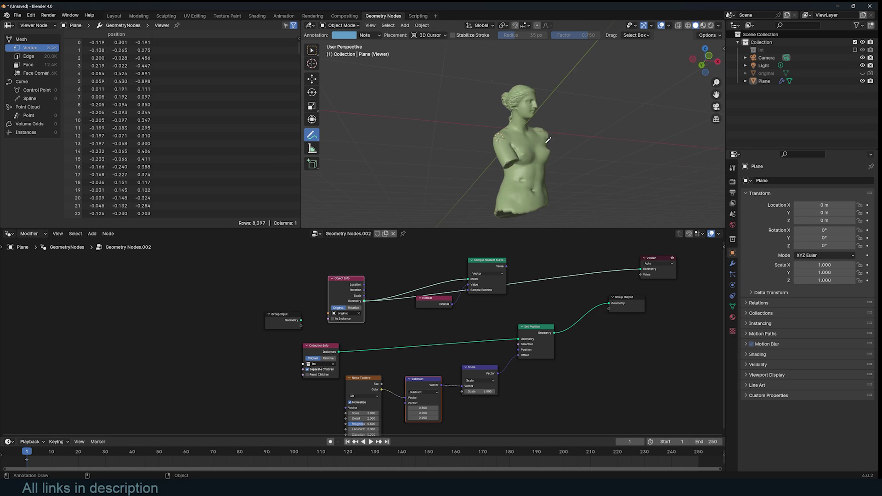
{"action": "left_click", "coordinate": [471, 281], "text": "ctrl+shift"}
{"action": "middle_click_drag", "start_coordinate": [528, 175], "coordinate": [477, 193]}
{"action": "middle_click_drag", "start_coordinate": [440, 362], "coordinate": [456, 343]}
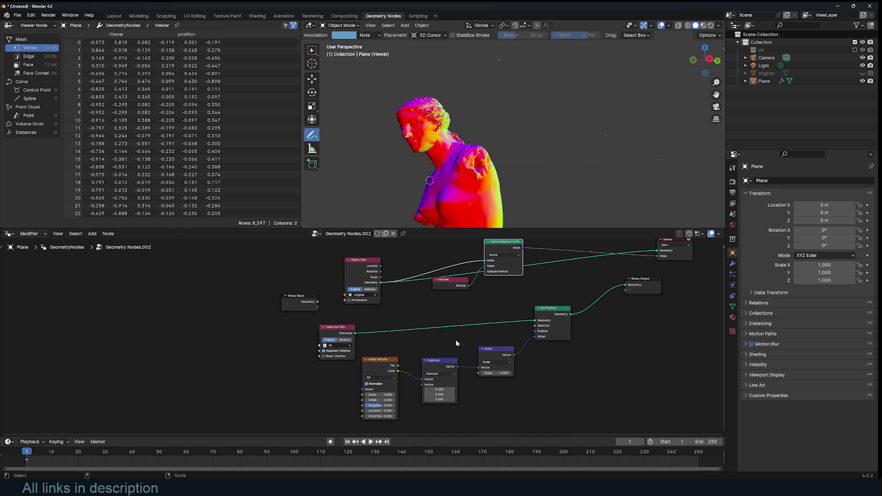
Preview Set Position again and replace the Noise Texture and Subtract nodes with the sampled normals as the Scale node's vector
{"action": "left_click", "coordinate": [559, 310], "text": "ctrl+shift"}
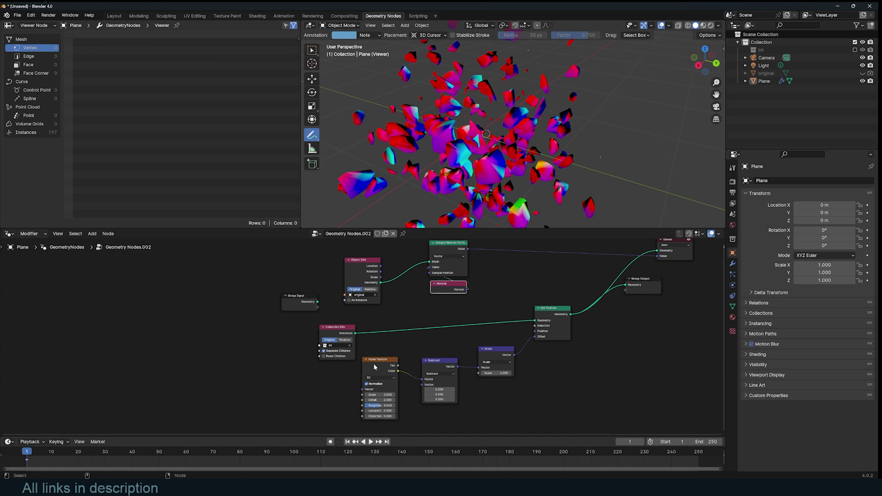
{"action": "left_click", "coordinate": [372, 367]}
{"action": "left_click_drag", "start_coordinate": [458, 347], "coordinate": [387, 378]}
{"action": "key", "text": "x"}
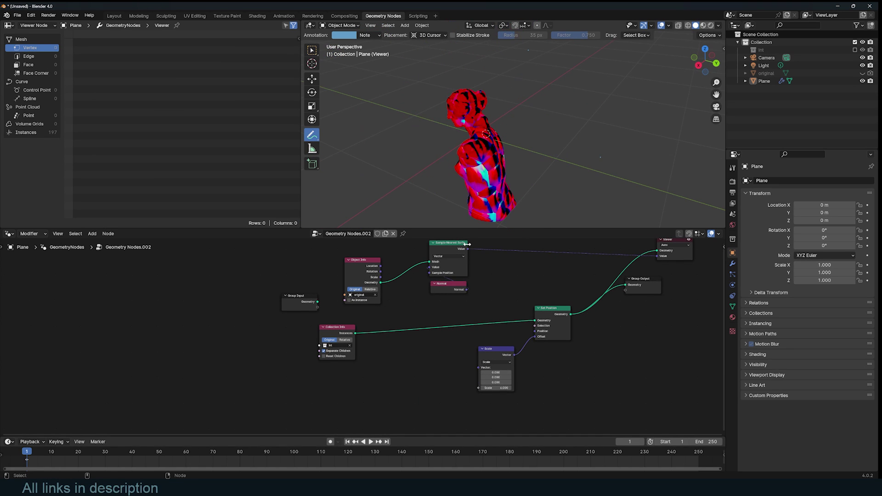
{"action": "left_click_drag", "start_coordinate": [467, 248], "coordinate": [479, 368]}
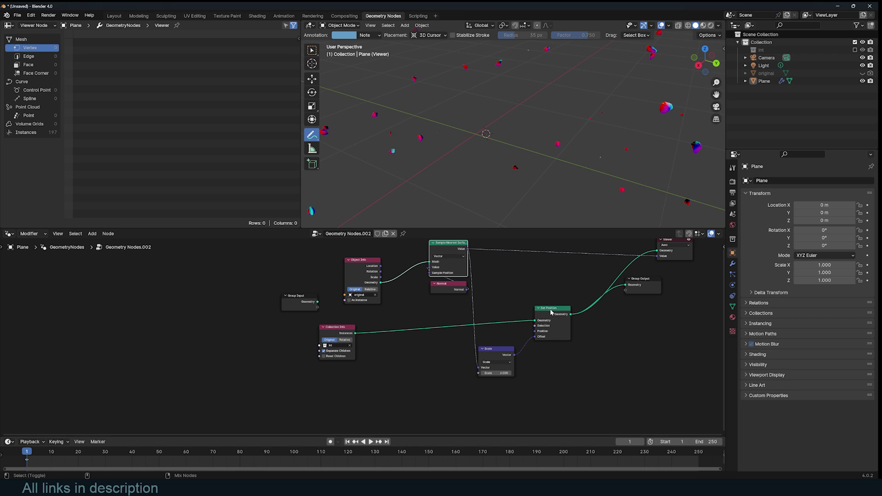
Disconnect the sampled normals from the Viewer's Value and lower the Scale factor to bring the fragments closer together
{"action": "left_click_drag", "start_coordinate": [656, 256], "coordinate": [628, 264]}
{"action": "scroll", "coordinate": [529, 137], "scroll_direction": "down", "scroll_amount": 4}
{"action": "mouse_move", "coordinate": [487, 127]}
{"action": "middle_mouse_down"}
{"action": "mouse_move", "coordinate": [592, 110]}
{"action": "mouse_move", "coordinate": [516, 108]}
{"action": "mouse_move", "coordinate": [524, 102]}
{"action": "middle_mouse_up"}
{"action": "left_click_drag", "start_coordinate": [504, 373], "coordinate": [455, 374], "text": "shift"}
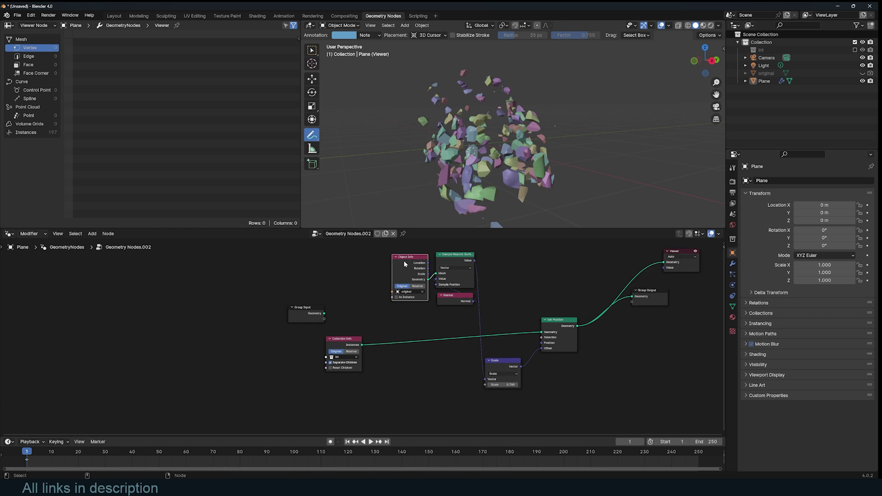
Frame the Object Info, Sample Nearest Surface and Normal nodes together and label the frame "normal force"
{"action": "left_click_drag", "start_coordinate": [370, 252], "coordinate": [507, 312]}
{"action": "key", "text": "ctrl+j"}
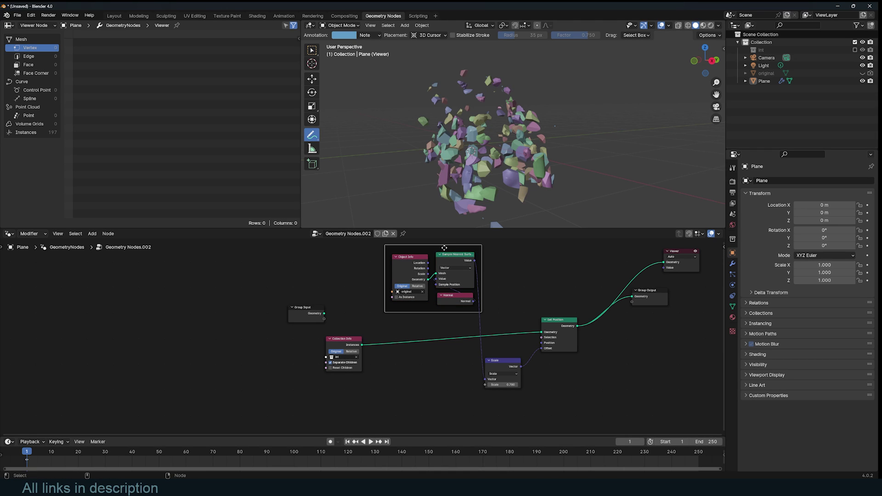
{"action": "key", "text": "F2"}
{"action": "type", "text": "normal forc"}
{"action": "type", "text": "e"}
{"action": "key", "text": "Return"}
Reduce the Scale factor slightly and check the spread of the fragments around the statue
{"action": "mouse_move", "coordinate": [503, 385]}
{"action": "left_mouse_down"}
{"action": "mouse_move", "coordinate": [486, 385]}
{"action": "mouse_move", "coordinate": [495, 385]}
{"action": "left_mouse_up"}
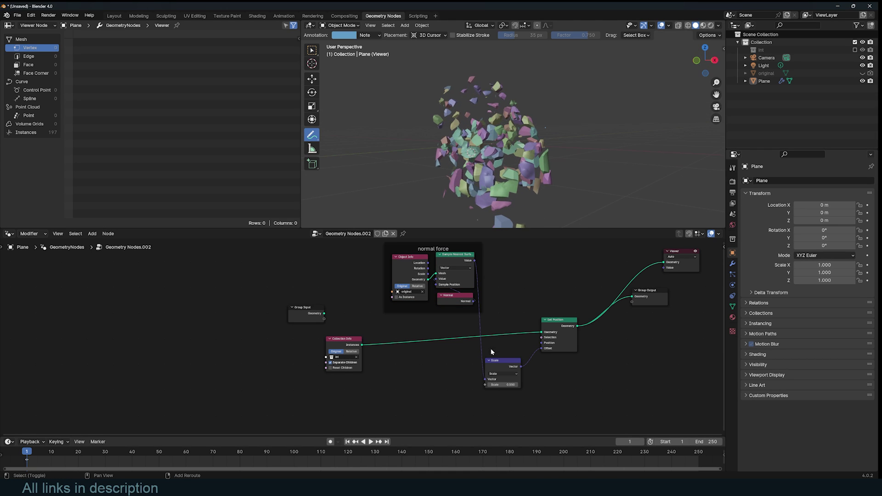
{"action": "middle_click_drag", "start_coordinate": [449, 260], "coordinate": [491, 280]}
{"action": "scroll", "coordinate": [490, 280], "scroll_direction": "down", "scroll_amount": 1}
{"action": "middle_click_drag", "start_coordinate": [496, 121], "coordinate": [519, 121]}
Switch to the Blender window with destruction2_concrete.blend and examine the statue models in its viewport
{"action": "mouse_move", "coordinate": [429, 478]}
{"action": "left_click", "coordinate": [353, 453]}
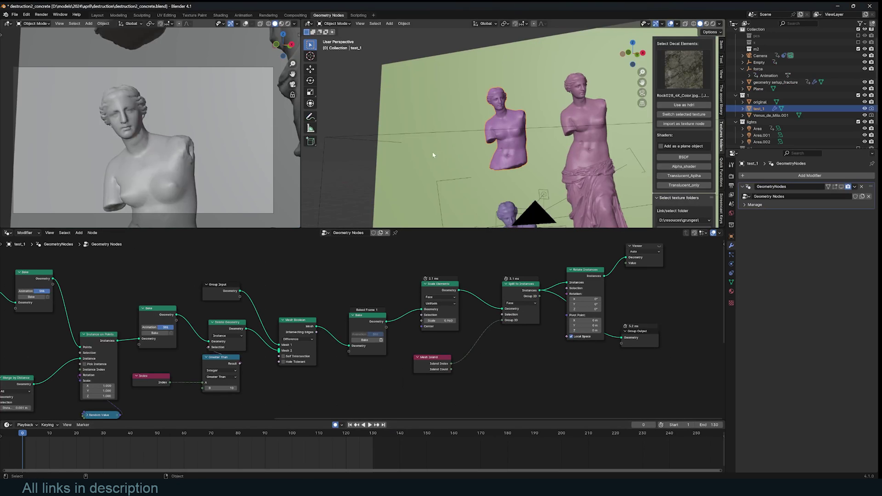
{"action": "scroll", "coordinate": [492, 141], "scroll_direction": "down", "scroll_amount": 3}
{"action": "middle_click_drag", "start_coordinate": [492, 142], "coordinate": [511, 102], "text": "shift"}
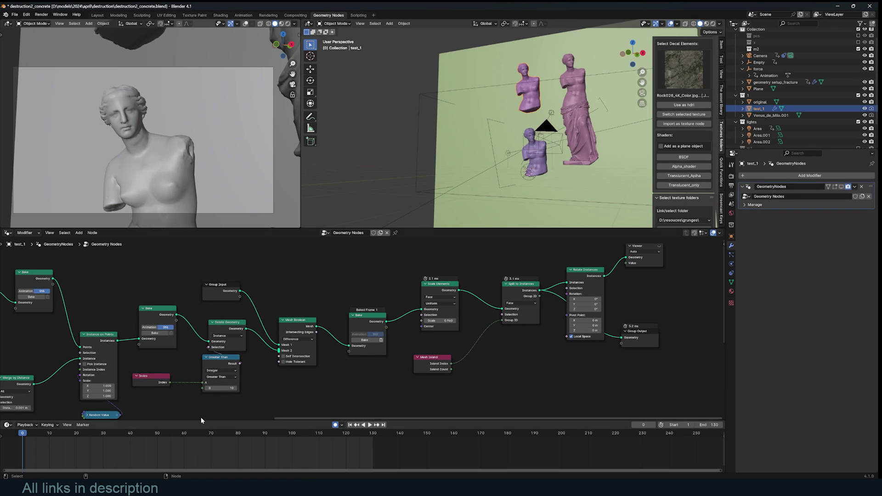
Scrub the timeline to frame 30 and snap the force empty to a 3D-cursor point on the statue's shoulder
{"action": "right_click_drag", "start_coordinate": [67, 442], "coordinate": [103, 445], "text": "shift"}
{"action": "scroll", "coordinate": [539, 153], "scroll_direction": "up", "scroll_amount": 7}
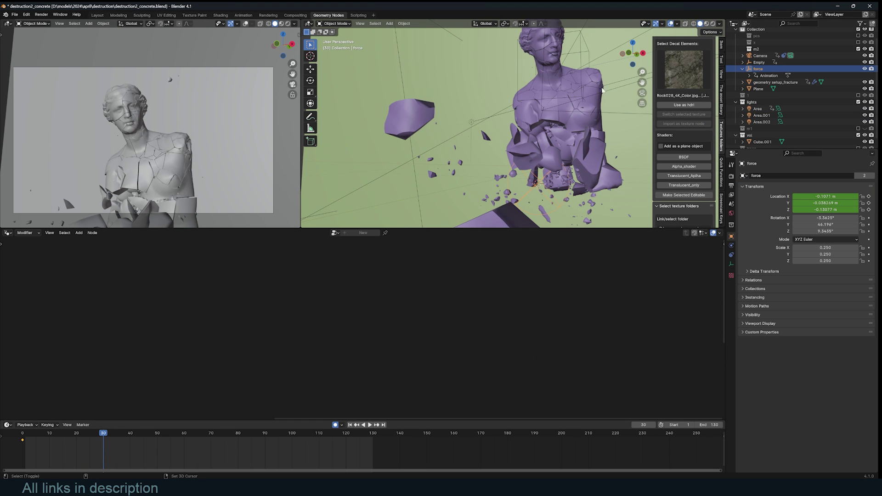
{"action": "right_click", "coordinate": [591, 69], "text": "shift"}
{"action": "key", "text": "shift+s"}
{"action": "left_click", "coordinate": [591, 29]}
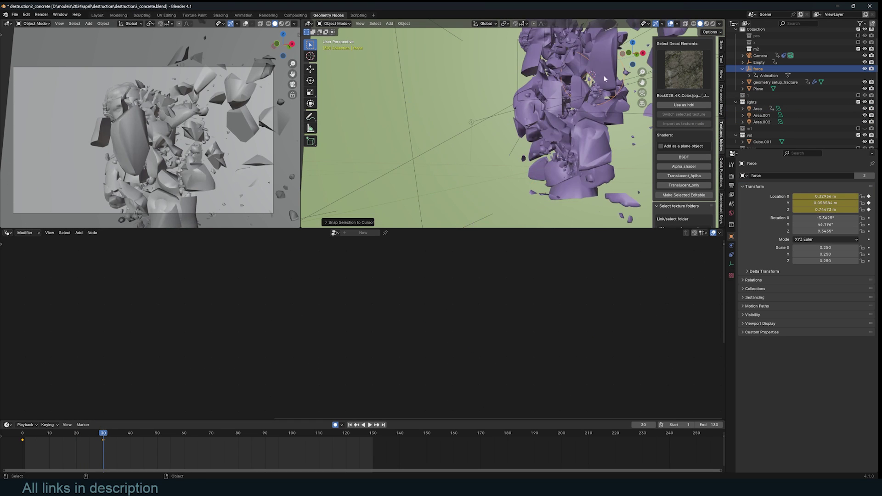
Scrub back and play the timeline to examine how the statue's fragments fly apart
{"action": "scroll", "coordinate": [584, 83], "scroll_direction": "down", "scroll_amount": 3}
{"action": "key", "text": "x"}
{"action": "left_click", "coordinate": [118, 443]}
{"action": "mouse_move", "coordinate": [118, 443]}
{"action": "right_mouse_down", "text": "shift"}
{"action": "mouse_move", "coordinate": [36, 443]}
{"action": "mouse_move", "coordinate": [82, 440]}
{"action": "right_mouse_up", "text": "shift"}
{"action": "key", "text": "space"}
{"action": "key", "text": "Escape"}
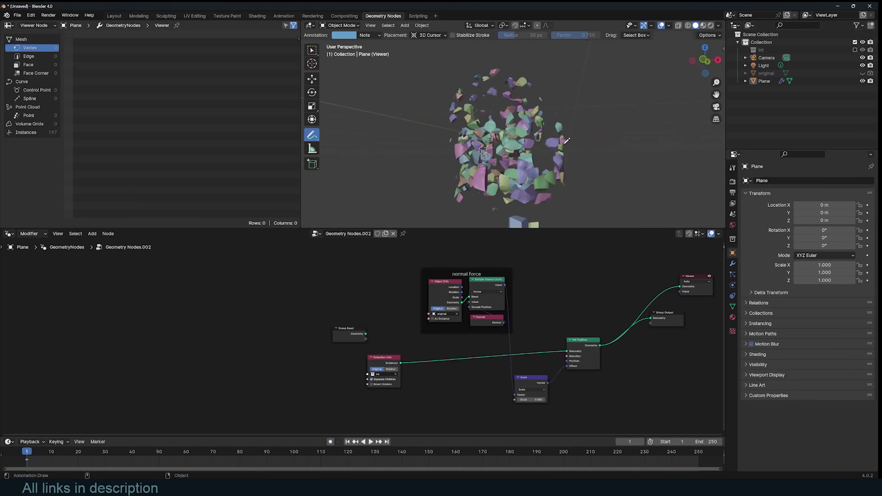
Switch back to the unsaved Blender file and set the Scale node's factor to 0
{"action": "scroll", "coordinate": [567, 141], "scroll_direction": "up", "scroll_amount": 5}
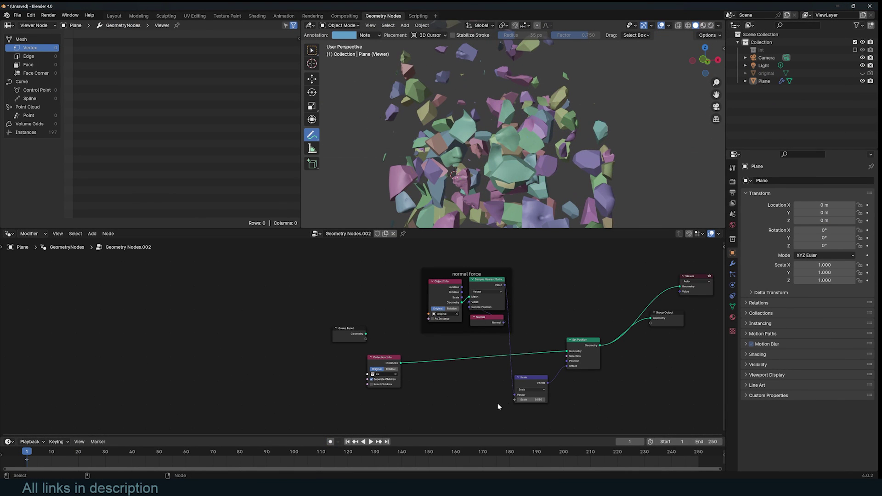
{"action": "type", "text": "0"}
{"action": "key", "text": "Return"}
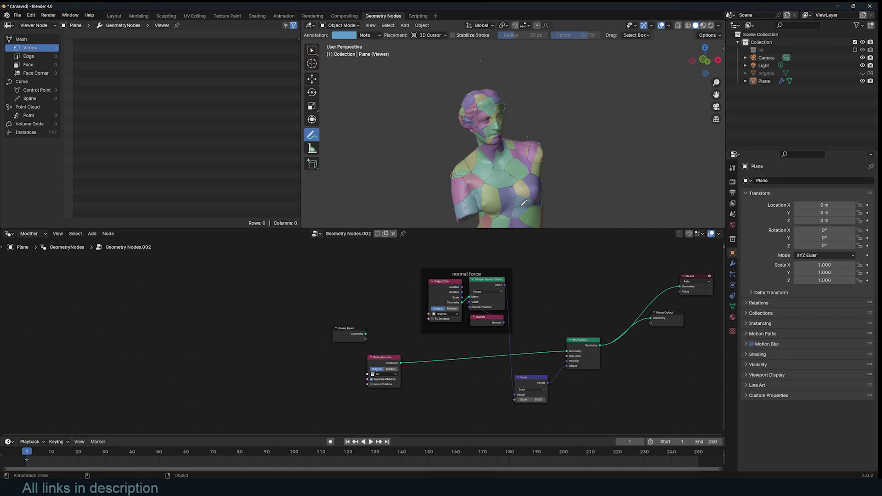
Activate the Move tool, add a sphere empty at the statue's shoulder and scale it to about 0.16
{"action": "middle_click_drag", "start_coordinate": [529, 199], "coordinate": [516, 219]}
{"action": "key", "text": "shift+space"}
{"action": "key", "text": "g"}
{"action": "key", "text": "shift+a"}
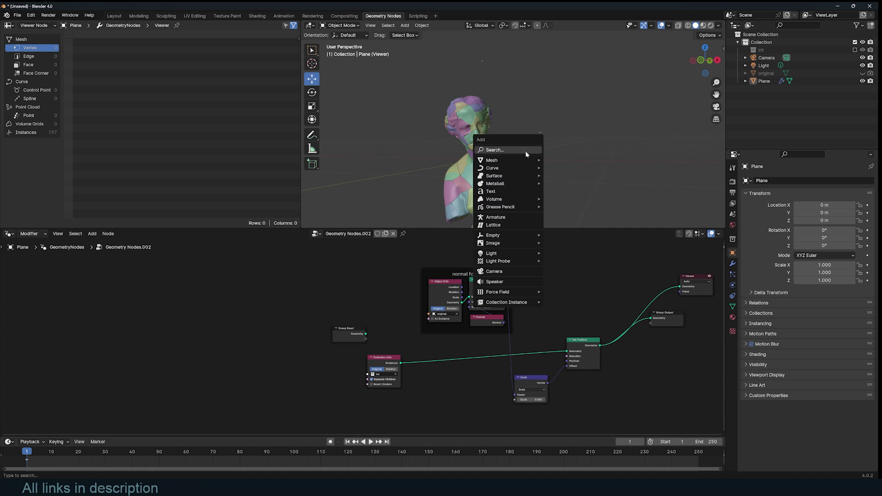
{"action": "mouse_move", "coordinate": [530, 238]}
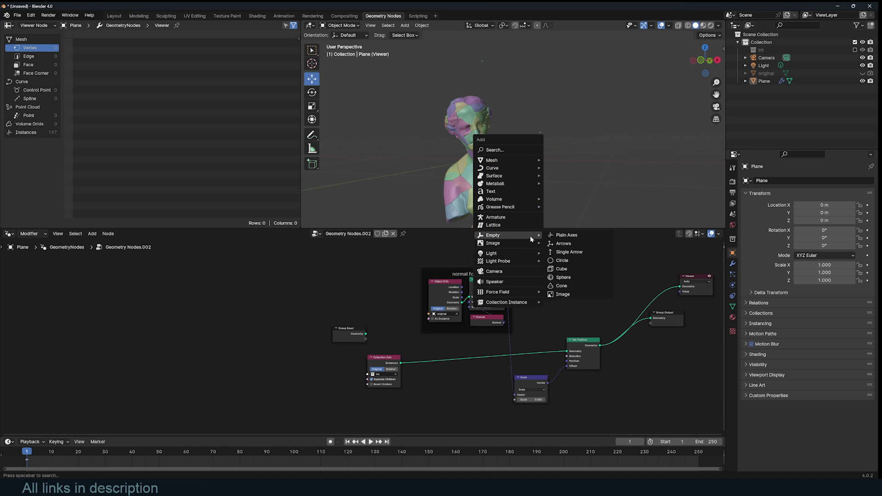
{"action": "left_click", "coordinate": [563, 277]}
{"action": "key", "text": "s"}
{"action": "left_click", "coordinate": [548, 153]}
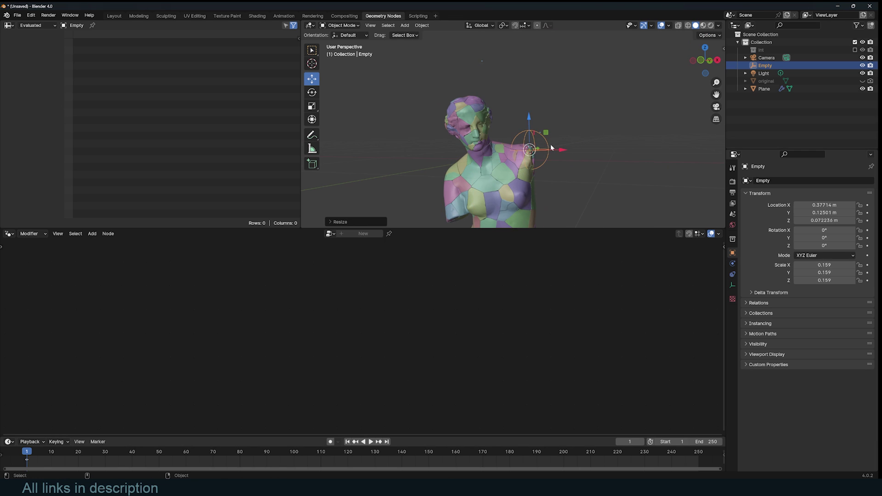
{"action": "left_click", "coordinate": [512, 175]}
{"action": "scroll", "coordinate": [580, 129], "scroll_direction": "up", "scroll_amount": 3}
{"action": "left_click", "coordinate": [574, 122]}
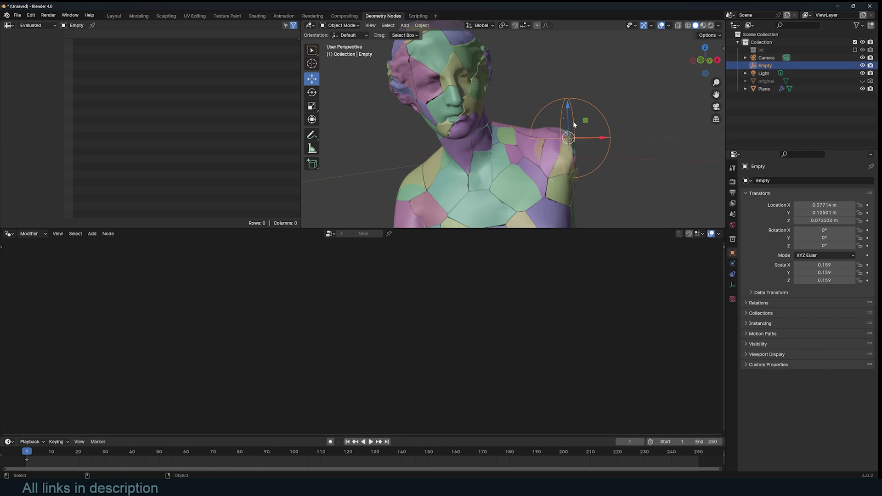
Add an Object Info node for the empty to the Plane's node tree and rename the empty as force
{"action": "left_click", "coordinate": [530, 163]}
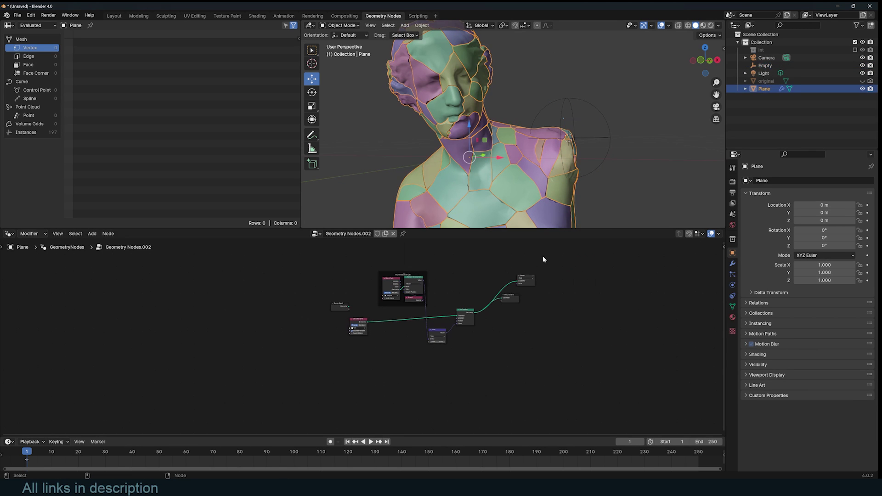
{"action": "left_click", "coordinate": [827, 65]}
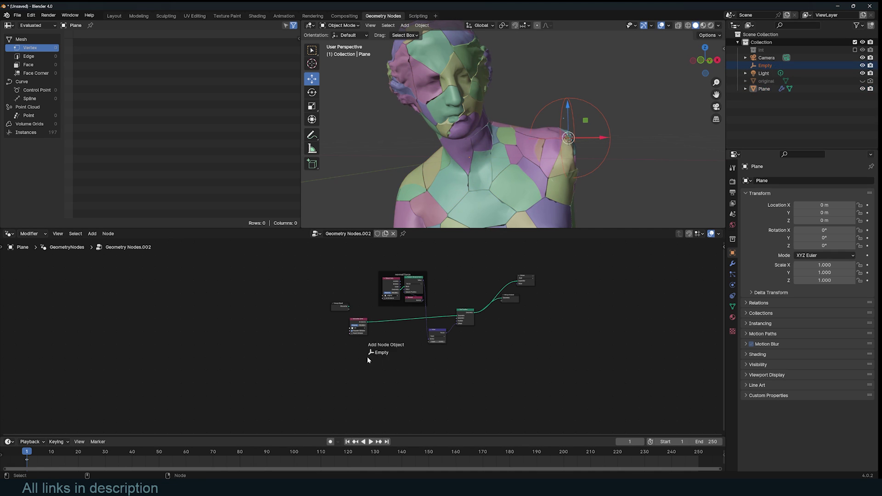
{"action": "double_click", "coordinate": [771, 65]}
{"action": "type", "text": "force"}
{"action": "key", "text": "Return"}
{"action": "left_click", "coordinate": [550, 145]}
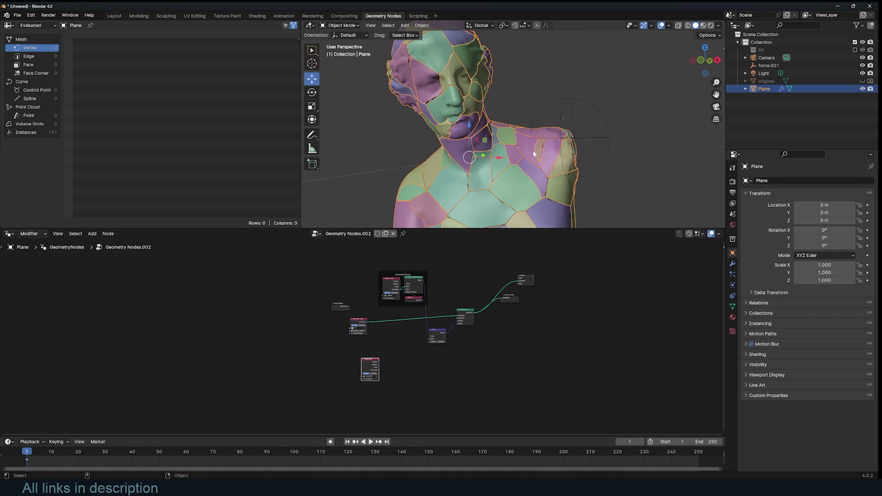
Move the normal force frame away from the Scale node to free up space in the node tree
{"action": "scroll", "coordinate": [510, 305], "scroll_direction": "up", "scroll_amount": 4}
{"action": "middle_click_drag", "start_coordinate": [469, 314], "coordinate": [459, 335]}
{"action": "scroll", "coordinate": [459, 335], "scroll_direction": "up", "scroll_amount": 1}
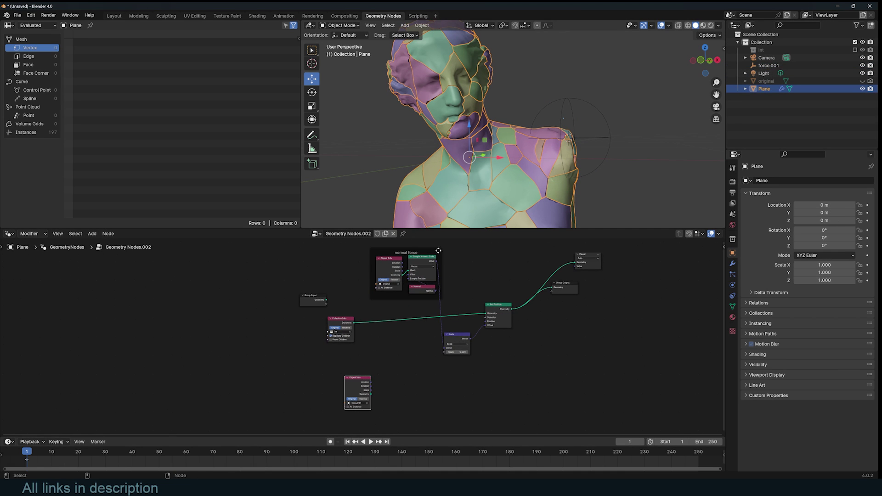
{"action": "left_click_drag", "start_coordinate": [444, 249], "coordinate": [363, 304]}
{"action": "left_click_drag", "start_coordinate": [403, 254], "coordinate": [366, 257]}
{"action": "left_click", "coordinate": [418, 262]}
{"action": "middle_click_drag", "start_coordinate": [407, 370], "coordinate": [447, 346]}
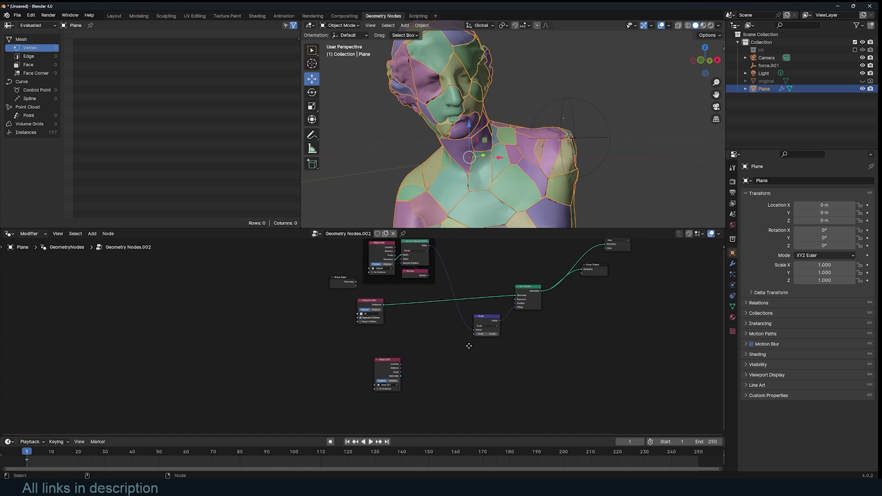
Add a Position node and combine it with the force empty's Location in a vector math node set to Distance
{"action": "scroll", "coordinate": [447, 346], "scroll_direction": "up", "scroll_amount": 2}
{"action": "key", "text": "shift+a"}
{"action": "type", "text": "posi"}
{"action": "key", "text": "Return"}
{"action": "left_click", "coordinate": [401, 351]}
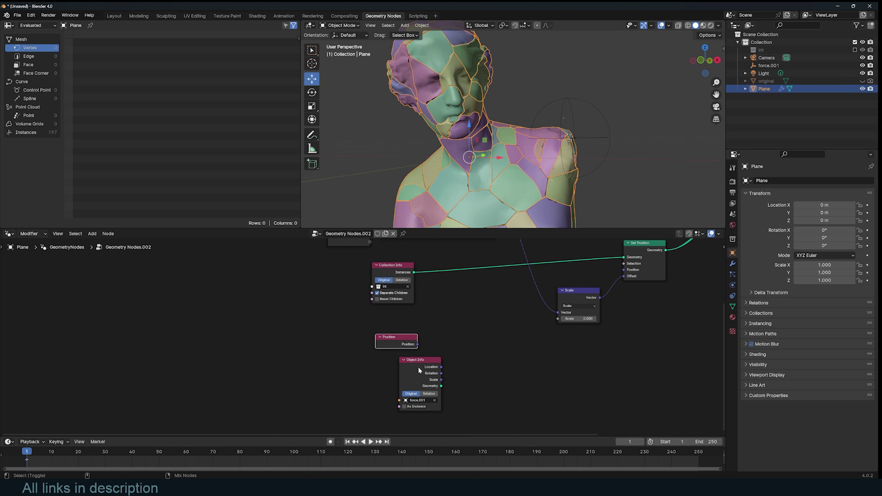
{"action": "right_click_drag", "start_coordinate": [416, 366], "coordinate": [403, 342], "text": "ctrl+shift"}
{"action": "left_click", "coordinate": [500, 364]}
{"action": "left_click_drag", "start_coordinate": [503, 366], "coordinate": [467, 330]}
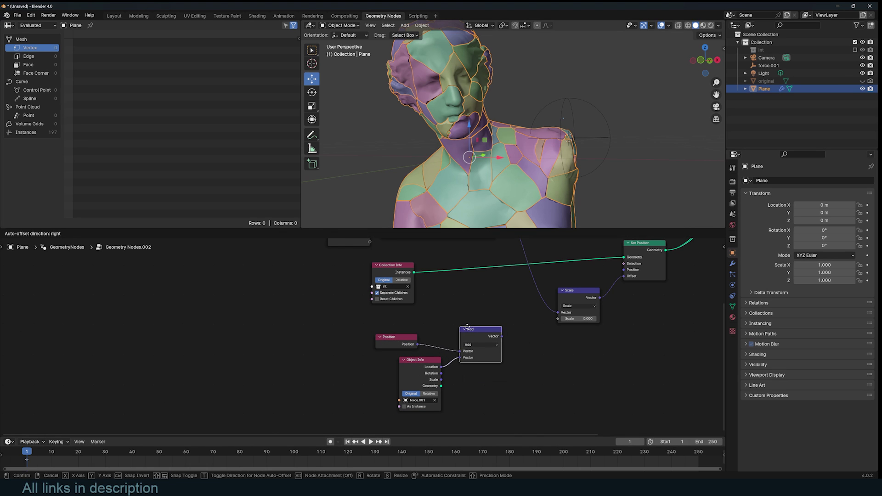
{"action": "left_click", "coordinate": [484, 345]}
{"action": "left_click", "coordinate": [488, 433]}
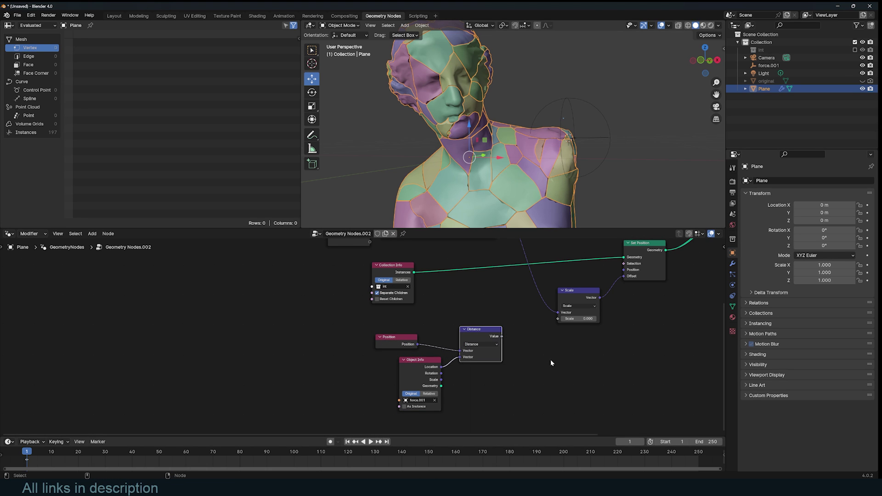
Preview the Distance value on the statue through the Viewer and examine its gradient around the force empty
{"action": "left_click", "coordinate": [482, 333], "text": "ctrl+shift"}
{"action": "scroll", "coordinate": [514, 183], "scroll_direction": "down", "scroll_amount": 5}
{"action": "middle_click_drag", "start_coordinate": [514, 182], "coordinate": [521, 191]}
{"action": "middle_click_drag", "start_coordinate": [571, 268], "coordinate": [515, 311]}
{"action": "left_click_drag", "start_coordinate": [520, 336], "coordinate": [511, 299]}
{"action": "scroll", "coordinate": [594, 293], "scroll_direction": "down", "scroll_amount": 3}
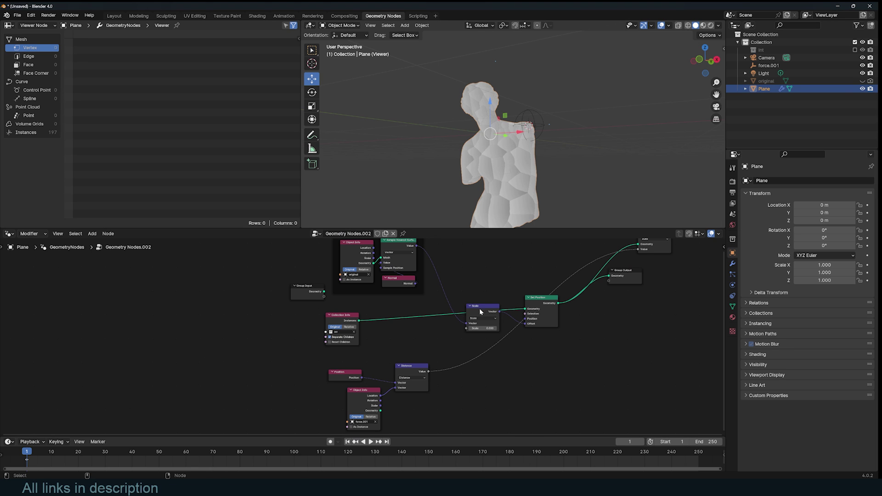
Disconnect the Distance value from the Viewer and set the Scale factor to 0.270
{"action": "left_click_drag", "start_coordinate": [478, 312], "coordinate": [452, 279]}
{"action": "middle_click_drag", "start_coordinate": [615, 301], "coordinate": [596, 319]}
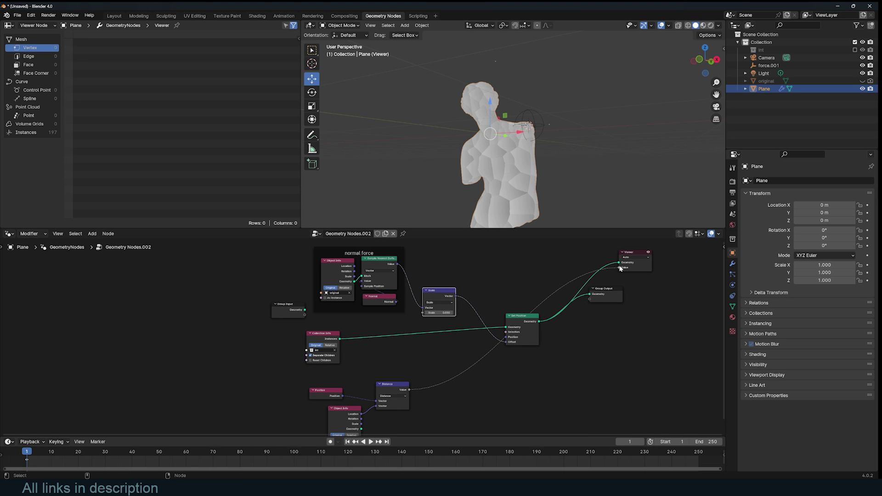
{"action": "left_click_drag", "start_coordinate": [620, 267], "coordinate": [590, 275]}
{"action": "mouse_move", "coordinate": [448, 313]}
{"action": "left_mouse_down"}
{"action": "mouse_move", "coordinate": [469, 313]}
{"action": "mouse_move", "coordinate": [454, 313]}
{"action": "left_mouse_up"}
{"action": "left_click_drag", "start_coordinate": [524, 327], "coordinate": [535, 328]}
Duplicate the Scale node, insert the copy before Set Position and drive its factor with the Distance value
{"action": "left_click", "coordinate": [442, 301]}
{"action": "key", "text": "shift+d"}
{"action": "left_click", "coordinate": [494, 310]}
{"action": "left_click_drag", "start_coordinate": [410, 389], "coordinate": [474, 322]}
{"action": "scroll", "coordinate": [512, 206], "scroll_direction": "down", "scroll_amount": 2}
{"action": "mouse_move", "coordinate": [510, 206]}
{"action": "middle_mouse_down"}
{"action": "mouse_move", "coordinate": [526, 214]}
{"action": "mouse_move", "coordinate": [517, 202]}
{"action": "middle_mouse_up"}
{"action": "scroll", "coordinate": [526, 214], "scroll_direction": "up", "scroll_amount": 1}
{"action": "scroll", "coordinate": [527, 215], "scroll_direction": "up", "scroll_amount": 2}
{"action": "left_click", "coordinate": [476, 362]}
{"action": "middle_click_drag", "start_coordinate": [460, 386], "coordinate": [468, 355]}
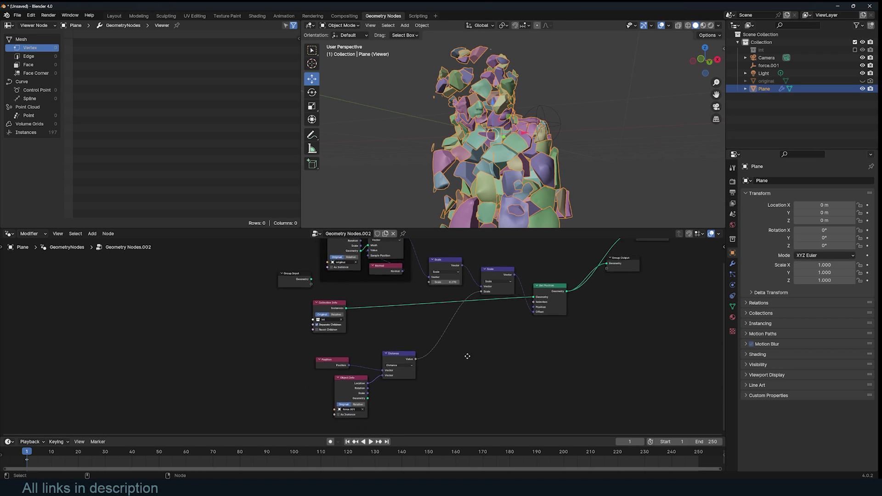
Insert a Color Ramp between Distance and the second Scale node and move its black stop to 0.555
{"action": "scroll", "coordinate": [467, 355], "scroll_direction": "up", "scroll_amount": 4}
{"action": "key", "text": "shift+a"}
{"action": "left_click", "coordinate": [476, 337]}
{"action": "type", "text": "ramp"}
{"action": "left_click", "coordinate": [510, 350]}
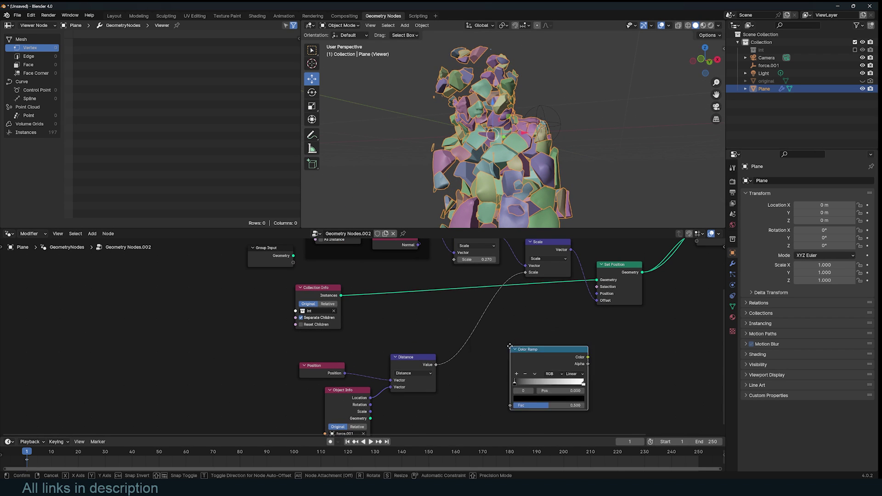
{"action": "left_click", "coordinate": [466, 325]}
{"action": "left_click_drag", "start_coordinate": [470, 360], "coordinate": [508, 360]}
{"action": "left_click", "coordinate": [549, 112]}
{"action": "middle_click_drag", "start_coordinate": [549, 112], "coordinate": [503, 198]}
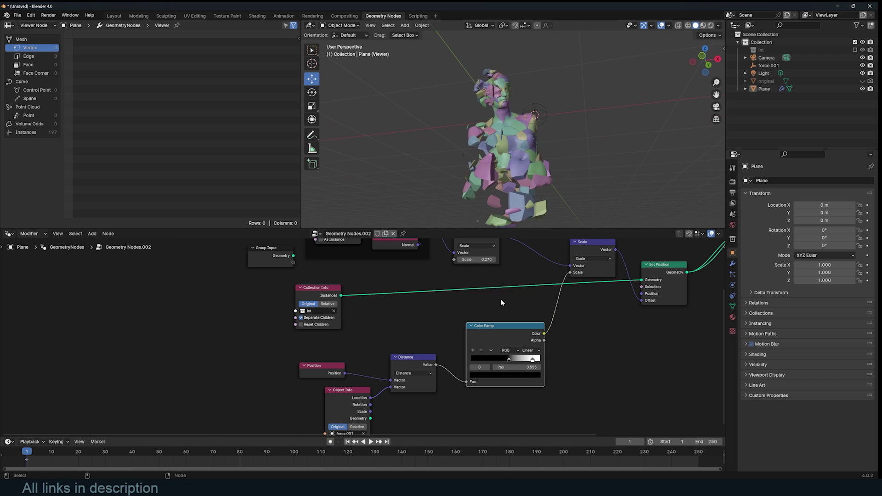
Flip the Color Ramp and try moving the force empty around the statue's shoulder
{"action": "left_click", "coordinate": [492, 350]}
{"action": "left_click", "coordinate": [497, 359]}
{"action": "middle_click_drag", "start_coordinate": [515, 153], "coordinate": [542, 118]}
{"action": "left_click", "coordinate": [541, 118]}
{"action": "key", "text": "g"}
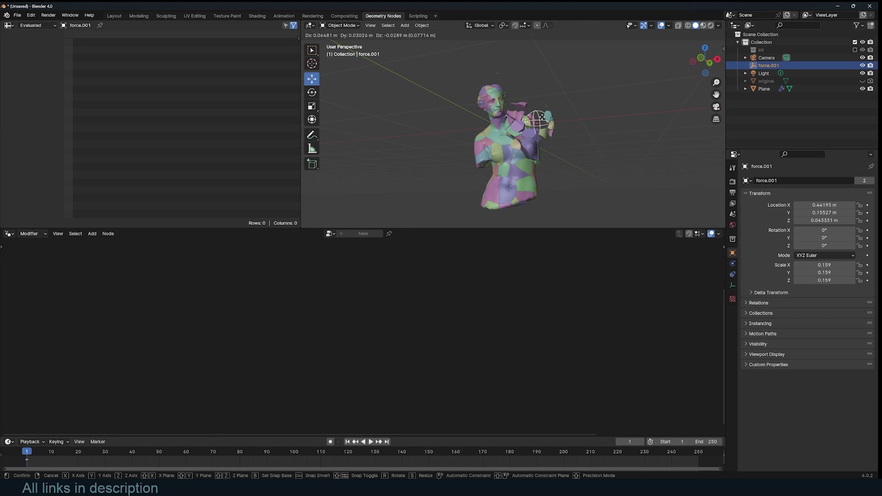
{"action": "right_click", "coordinate": [543, 117]}
Snap the force empty to a 3D-cursor point at the statue's base and reselect the statue
{"action": "right_click", "coordinate": [481, 208], "text": "shift"}
{"action": "key", "text": "shift+s"}
{"action": "left_click", "coordinate": [481, 166]}
{"action": "middle_click_drag", "start_coordinate": [478, 157], "coordinate": [527, 147]}
{"action": "left_click", "coordinate": [521, 146]}
{"action": "key", "text": "ctrl+z"}
{"action": "left_click", "coordinate": [527, 146]}
Move the Set Position, Group Output and Viewer nodes away from the Scale nodes to make room between them
{"action": "scroll", "coordinate": [578, 266], "scroll_direction": "down", "scroll_amount": 5}
{"action": "middle_click_drag", "start_coordinate": [579, 267], "coordinate": [486, 321]}
{"action": "left_click_drag", "start_coordinate": [462, 332], "coordinate": [572, 343]}
{"action": "left_click_drag", "start_coordinate": [491, 311], "coordinate": [633, 285]}
{"action": "scroll", "coordinate": [484, 288], "scroll_direction": "up", "scroll_amount": 5}
{"action": "middle_click_drag", "start_coordinate": [435, 335], "coordinate": [392, 305]}
{"action": "left_click_drag", "start_coordinate": [395, 317], "coordinate": [524, 294]}
{"action": "left_click_drag", "start_coordinate": [508, 322], "coordinate": [493, 321]}
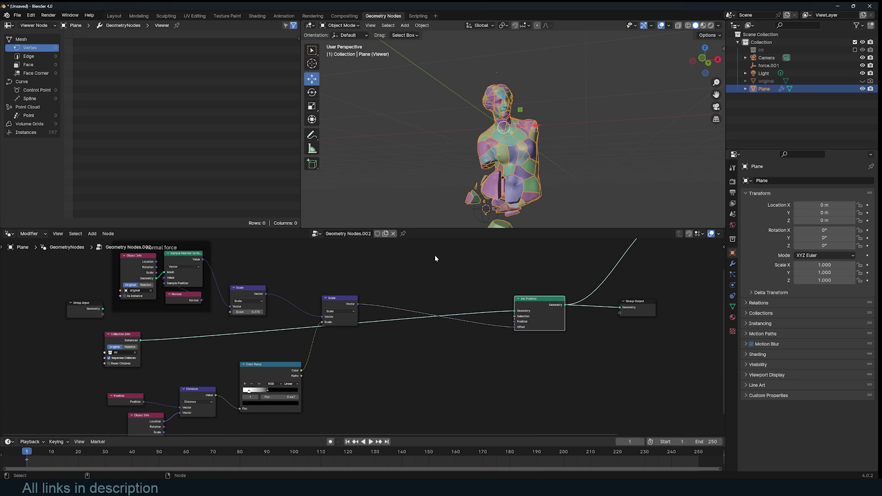
Insert a Simulation Zone between Collection Info and Set Position, and try moving the force empty across the statue
{"action": "middle_click_drag", "start_coordinate": [434, 255], "coordinate": [446, 273]}
{"action": "key", "text": "shift+a"}
{"action": "type", "text": "simu"}
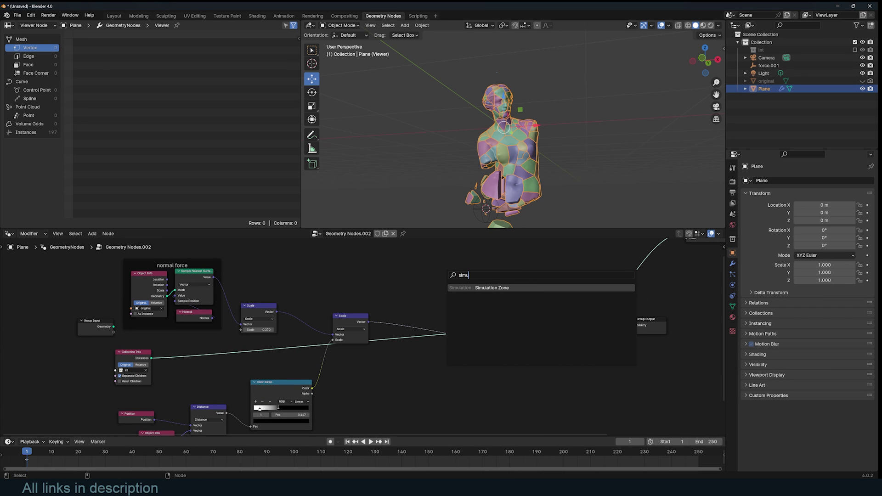
{"action": "key", "text": "Return"}
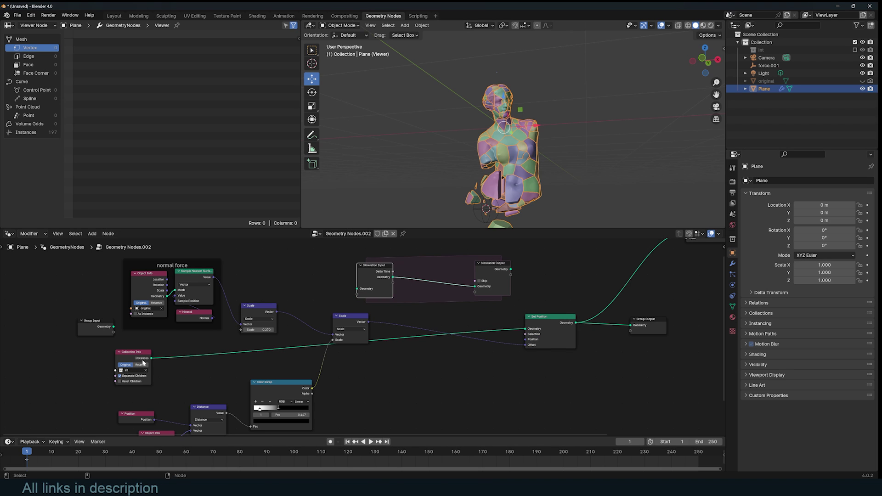
{"action": "left_click_drag", "start_coordinate": [154, 359], "coordinate": [357, 288]}
{"action": "left_click_drag", "start_coordinate": [511, 270], "coordinate": [551, 322]}
{"action": "left_click", "coordinate": [547, 175]}
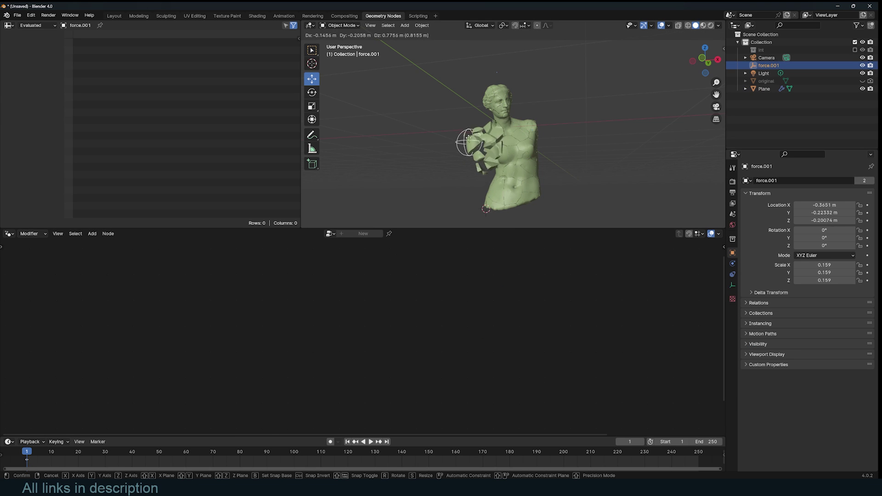
{"action": "left_click", "coordinate": [490, 209]}
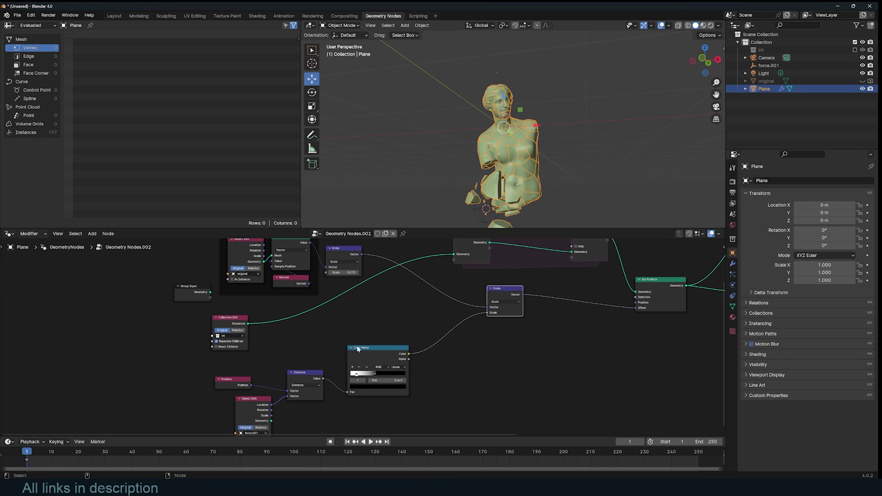
Try a Multiply math node between the Color Ramp and the second Scale node, adjust its value and remove it
{"action": "left_click_drag", "start_coordinate": [359, 351], "coordinate": [415, 340]}
{"action": "left_click", "coordinate": [389, 360]}
{"action": "key", "text": "shift+a"}
{"action": "left_click", "coordinate": [437, 328]}
{"action": "left_click", "coordinate": [438, 326]}
{"action": "key", "text": "shift+a"}
{"action": "type", "text": "math"}
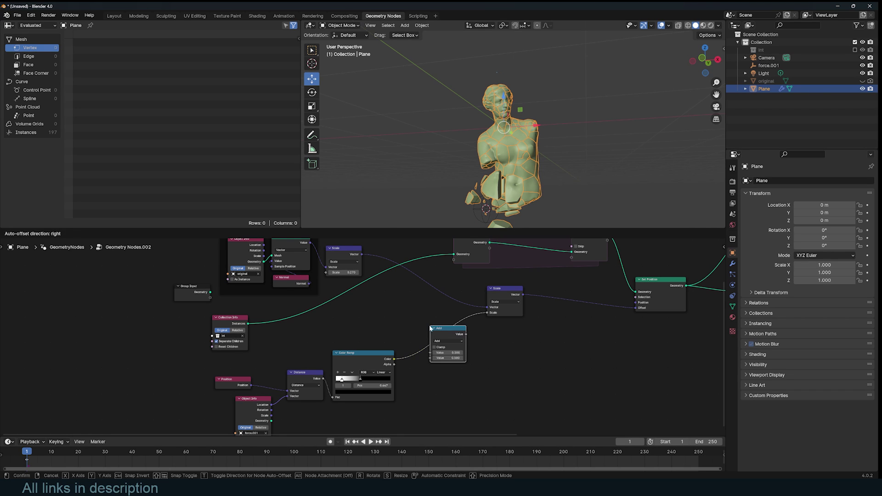
{"action": "key", "text": "Return"}
{"action": "left_click", "coordinate": [448, 341]}
{"action": "left_click", "coordinate": [450, 365]}
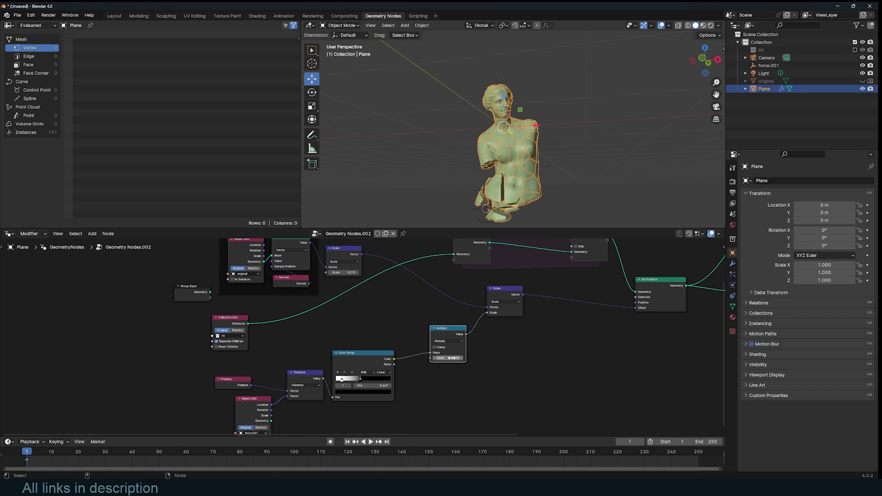
{"action": "mouse_move", "coordinate": [448, 358]}
{"action": "left_mouse_down"}
{"action": "mouse_move", "coordinate": [501, 358]}
{"action": "mouse_move", "coordinate": [413, 358]}
{"action": "mouse_move", "coordinate": [453, 361]}
{"action": "left_mouse_up"}
{"action": "key", "text": "ctrl+x"}
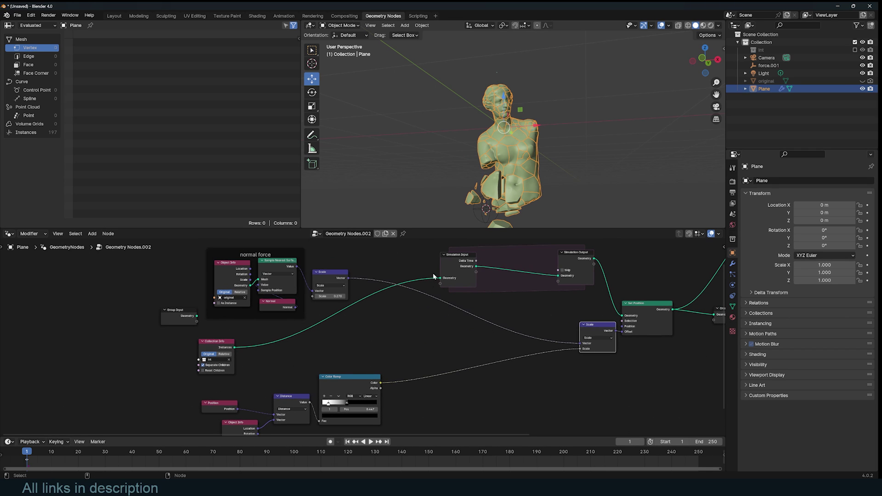
Add a Store Named Attribute node named force inside the simulation zone, with the Color Ramp's colour as its value
{"action": "left_click_drag", "start_coordinate": [444, 268], "coordinate": [393, 262]}
{"action": "scroll", "coordinate": [414, 257], "scroll_direction": "up", "scroll_amount": 1}
{"action": "key", "text": "shift+a"}
{"action": "type", "text": "store"}
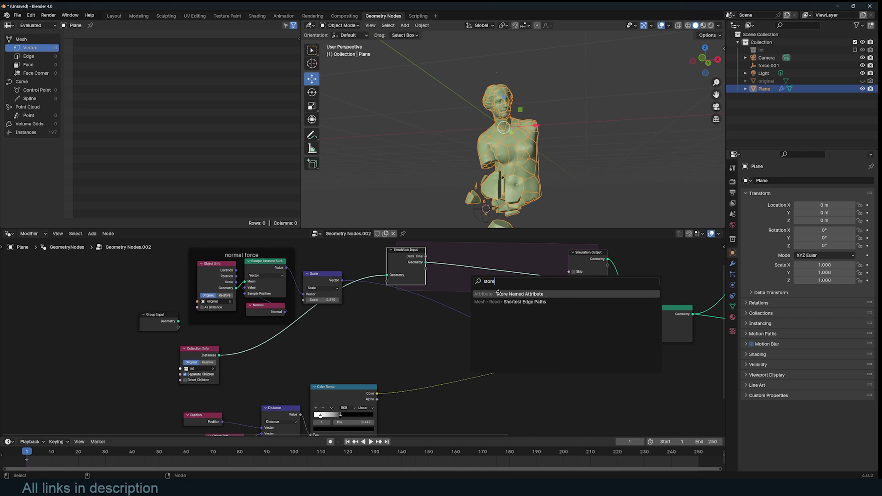
{"action": "left_click", "coordinate": [496, 292]}
{"action": "left_click", "coordinate": [491, 253]}
{"action": "left_click_drag", "start_coordinate": [378, 394], "coordinate": [495, 302]}
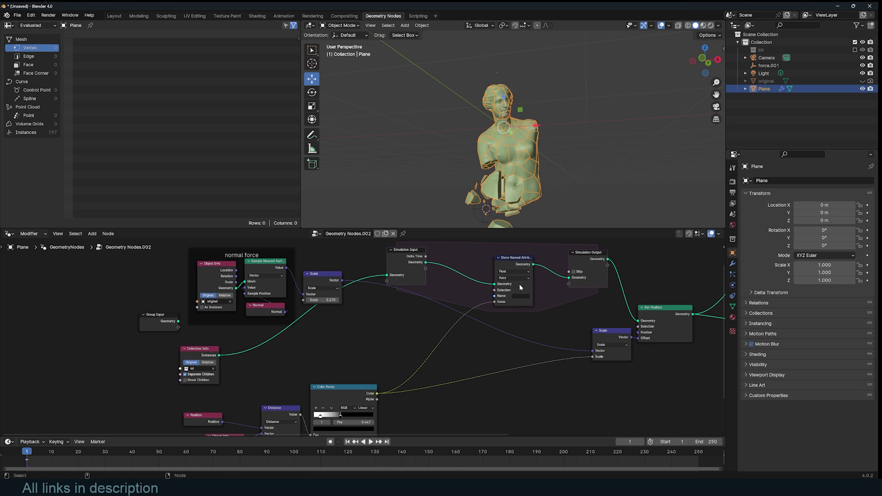
{"action": "left_click", "coordinate": [523, 295]}
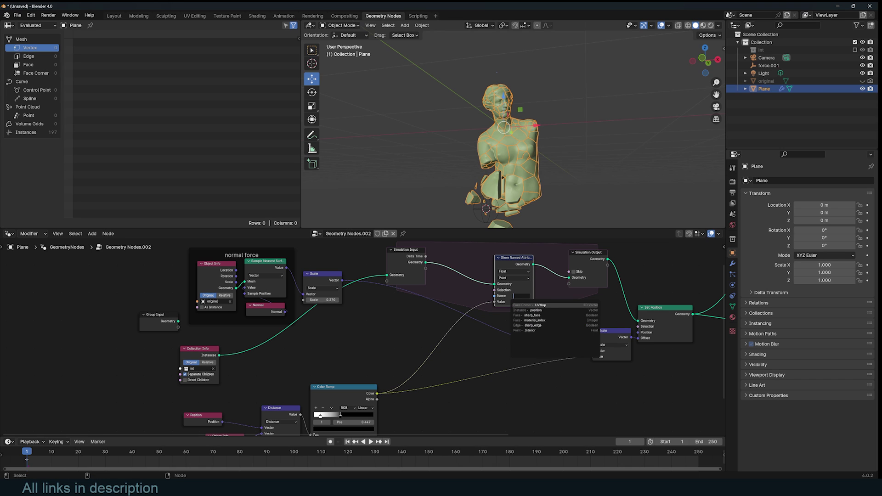
{"action": "type", "text": "for"}
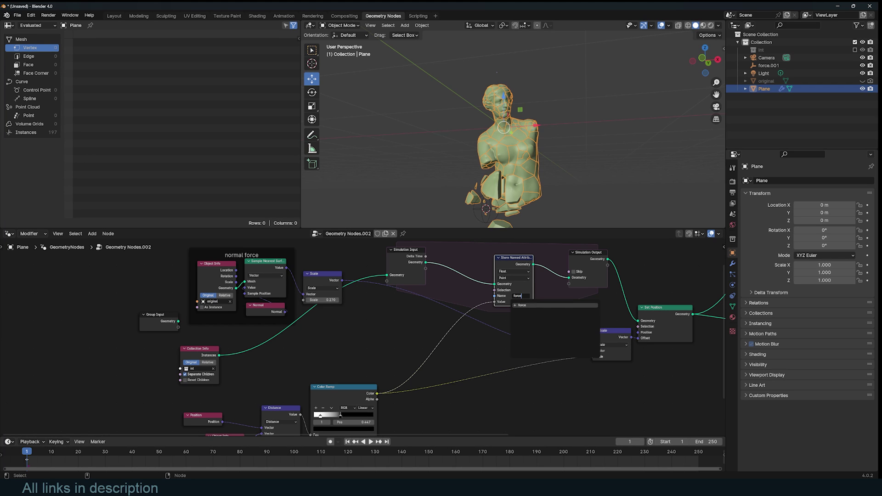
{"action": "type", "text": "ce"}
{"action": "key", "text": "Return"}
Add a Named Attribute node below the simulation zone that reads the force attribute
{"action": "scroll", "coordinate": [473, 317], "scroll_direction": "up", "scroll_amount": 1}
{"action": "key", "text": "shift+a"}
{"action": "type", "text": "named"}
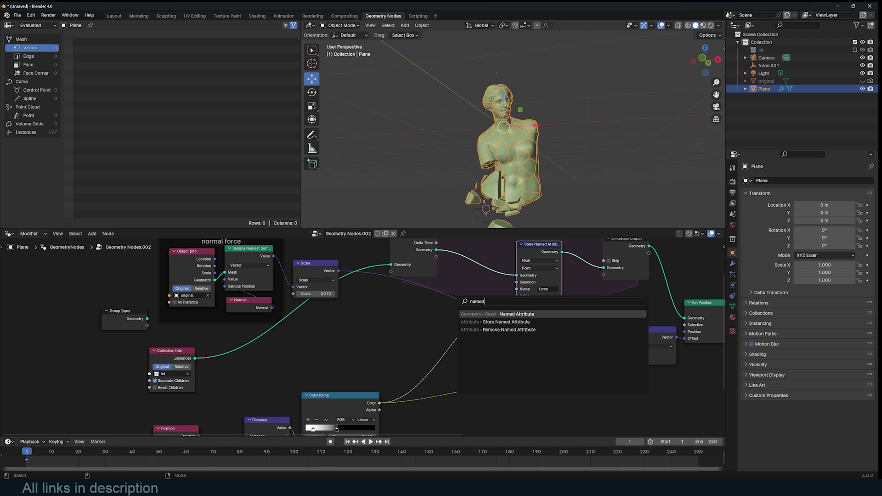
{"action": "key", "text": "Return"}
{"action": "left_click", "coordinate": [400, 321]}
{"action": "left_click", "coordinate": [402, 337]}
{"action": "type", "text": "force"}
{"action": "key", "text": "Escape"}
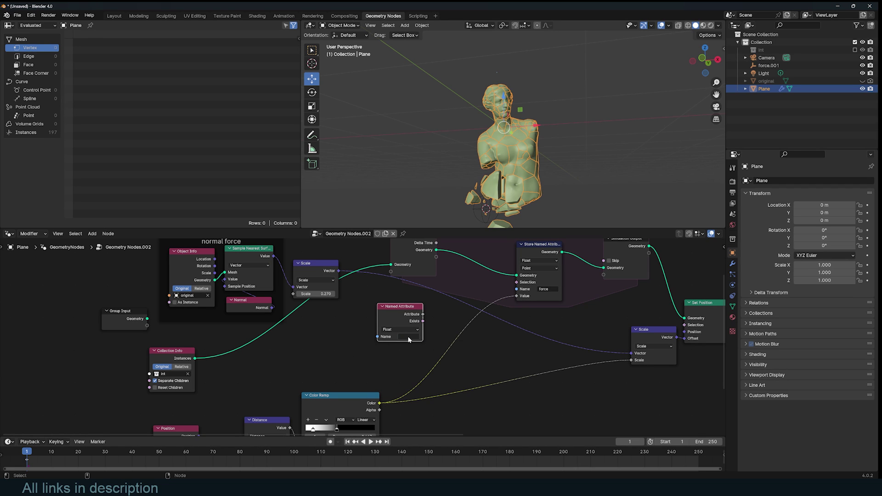
{"action": "left_click", "coordinate": [408, 339]}
{"action": "left_click", "coordinate": [422, 349]}
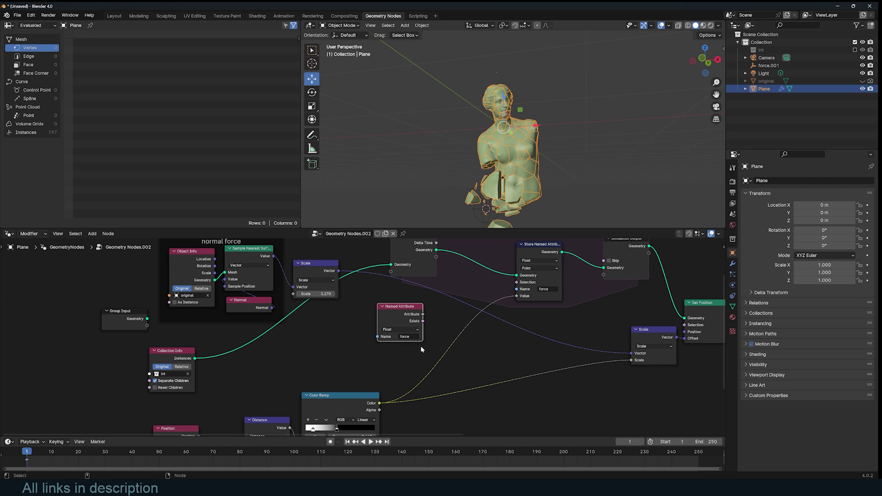
Insert an Add math node before Store Named Attribute's value, summing the force attribute with the Color Ramp's colour
{"action": "key", "text": "shift+a"}
{"action": "left_click", "coordinate": [480, 327]}
{"action": "key", "text": "Escape"}
{"action": "middle_click_drag", "start_coordinate": [512, 287], "coordinate": [473, 299]}
{"action": "key", "text": "shift+a"}
{"action": "left_click", "coordinate": [455, 295]}
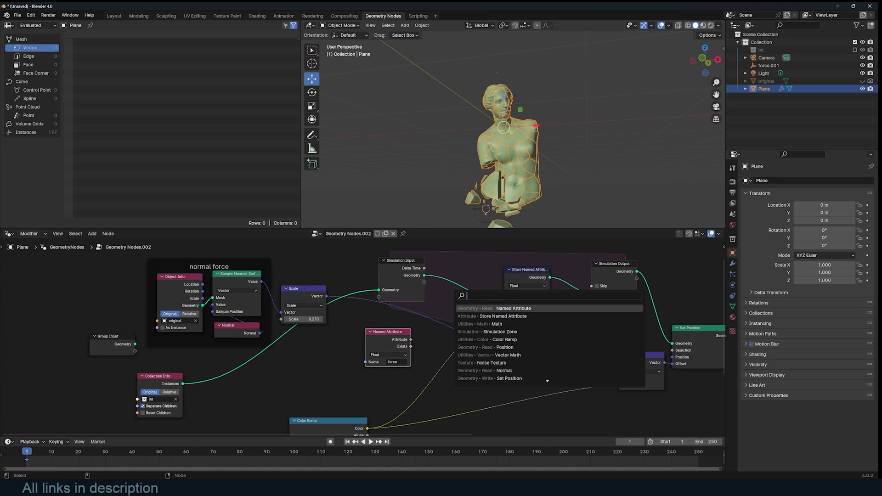
{"action": "type", "text": "math"}
{"action": "key", "text": "Return"}
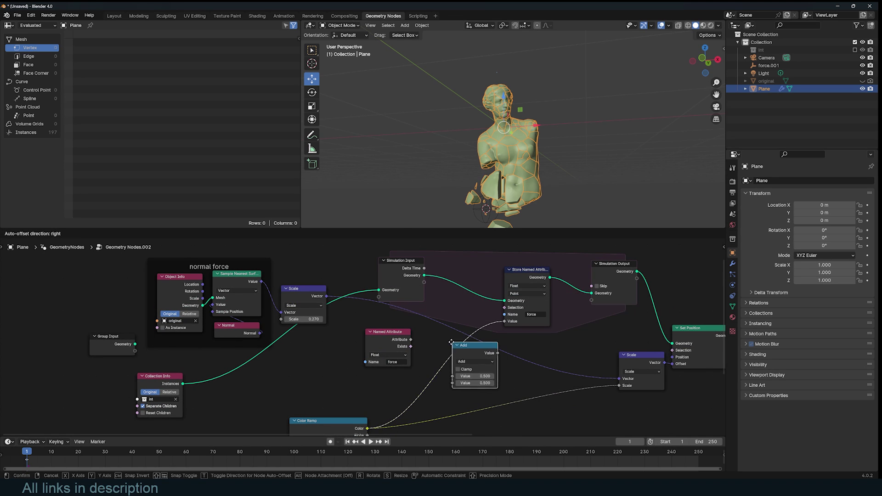
{"action": "left_click", "coordinate": [433, 341]}
{"action": "left_click_drag", "start_coordinate": [411, 340], "coordinate": [468, 349]}
Connect the force attribute to the second Scale node's Scale input and test-play the simulation
{"action": "middle_click_drag", "start_coordinate": [515, 328], "coordinate": [419, 330]}
{"action": "left_click", "coordinate": [271, 318]}
{"action": "left_click_drag", "start_coordinate": [296, 320], "coordinate": [495, 367]}
{"action": "key", "text": "space"}
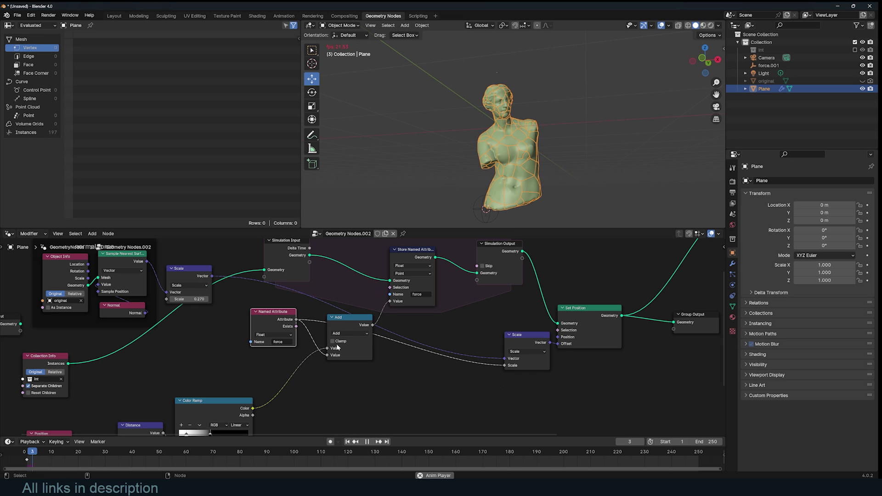
{"action": "key", "text": "Escape"}
{"action": "middle_click_drag", "start_coordinate": [532, 207], "coordinate": [555, 174], "text": "shift"}
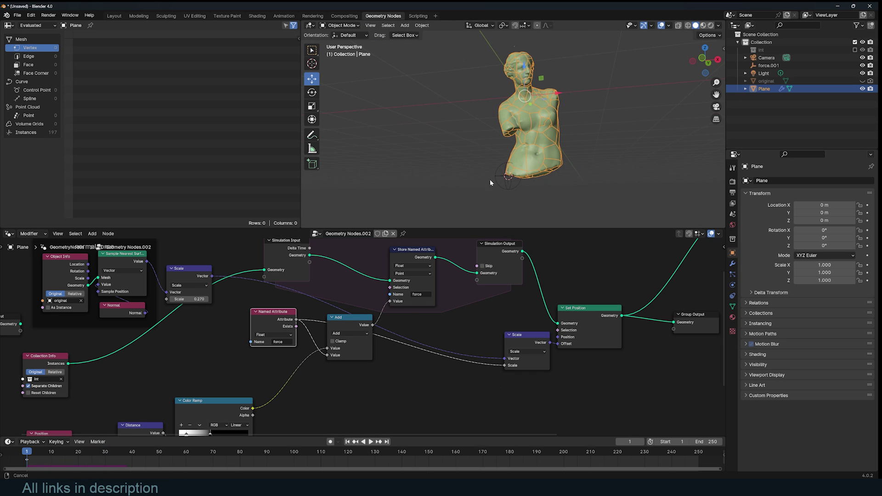
Set the Store Named Attribute domain to Instance and test-play the simulation
{"action": "scroll", "coordinate": [495, 319], "scroll_direction": "down", "scroll_amount": 1}
{"action": "left_click_drag", "start_coordinate": [355, 327], "coordinate": [359, 328]}
{"action": "left_click", "coordinate": [404, 282]}
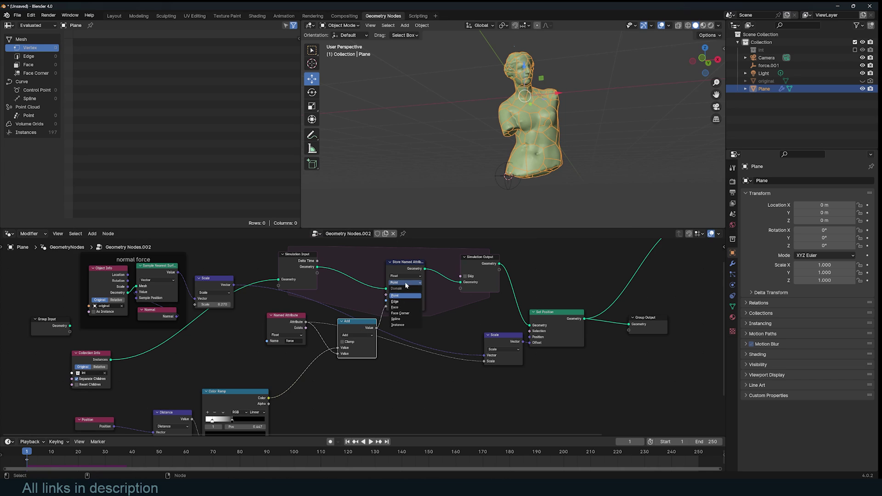
{"action": "left_click", "coordinate": [398, 324]}
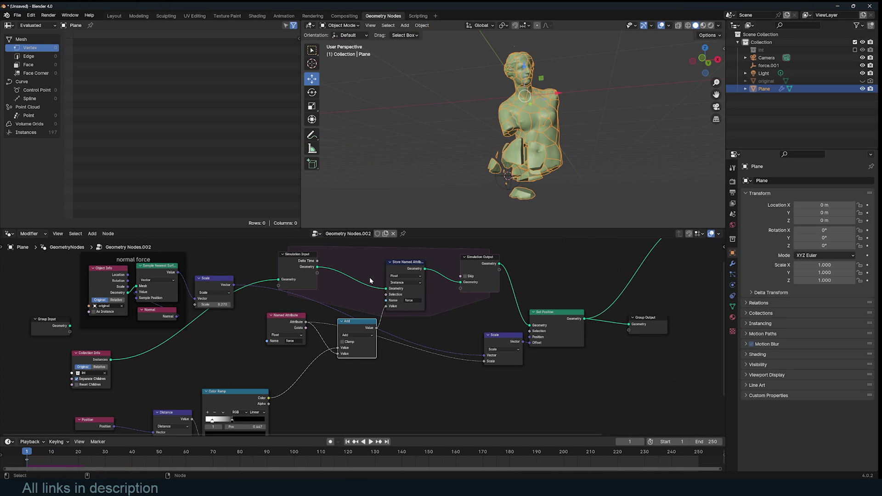
{"action": "key", "text": "space"}
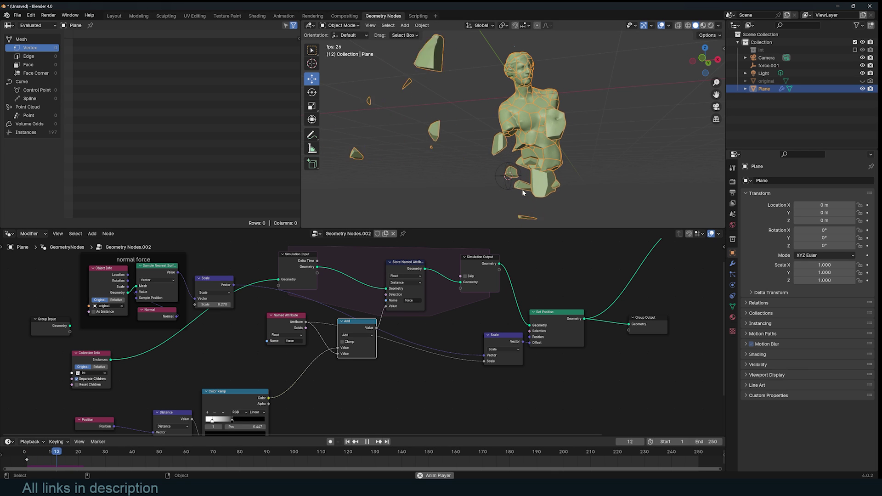
{"action": "key", "text": "Escape"}
Review the simulation zone, Named Attribute and Color Ramp nodes and replay the accumulating force
{"action": "scroll", "coordinate": [347, 248], "scroll_direction": "down", "scroll_amount": 1}
{"action": "left_click_drag", "start_coordinate": [292, 257], "coordinate": [470, 312]}
{"action": "scroll", "coordinate": [374, 329], "scroll_direction": "up", "scroll_amount": 2}
{"action": "left_click_drag", "start_coordinate": [373, 323], "coordinate": [373, 312]}
{"action": "middle_click_drag", "start_coordinate": [228, 389], "coordinate": [285, 364]}
{"action": "left_click", "coordinate": [268, 373]}
{"action": "left_click_drag", "start_coordinate": [338, 296], "coordinate": [328, 291]}
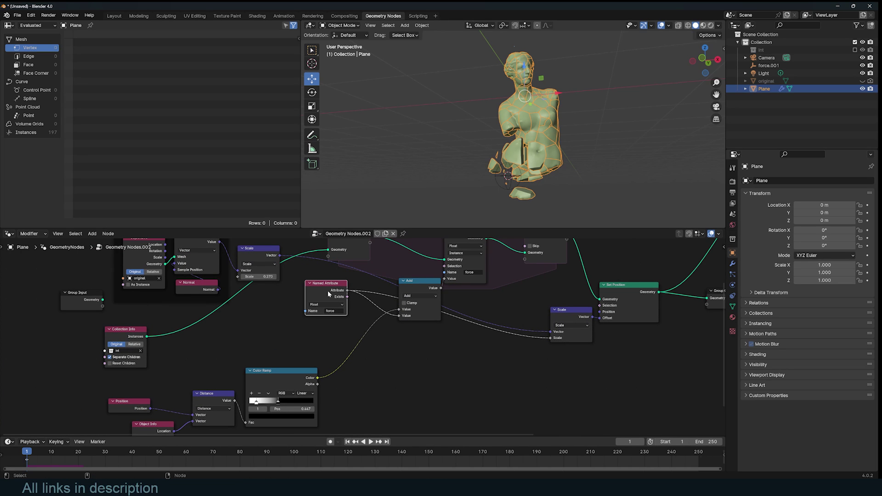
{"action": "key", "text": "space"}
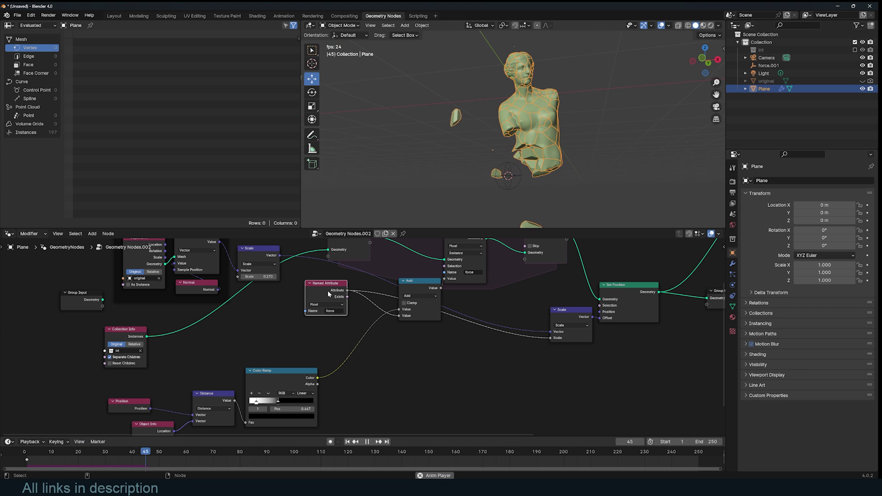
{"action": "key", "text": "Escape"}
{"action": "key", "text": "space"}
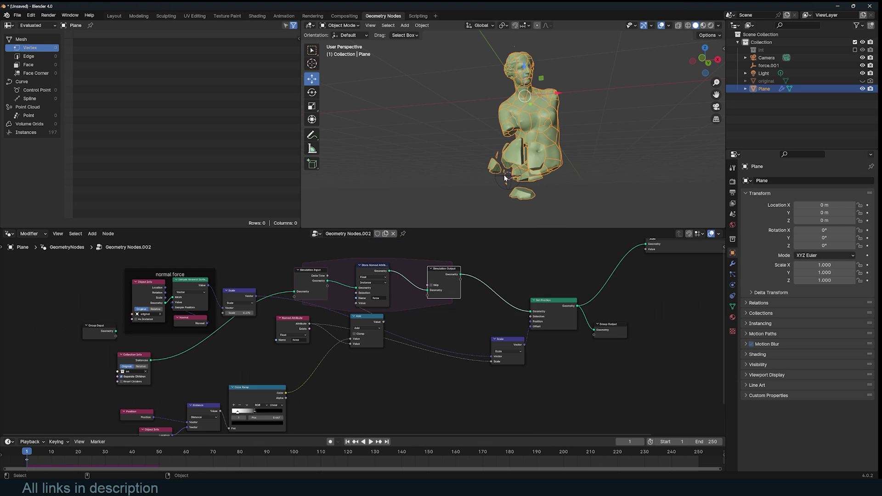
Snap the force empty to a 3D-cursor point on the statue's shoulder and play the simulation
{"action": "left_click", "coordinate": [504, 177]}
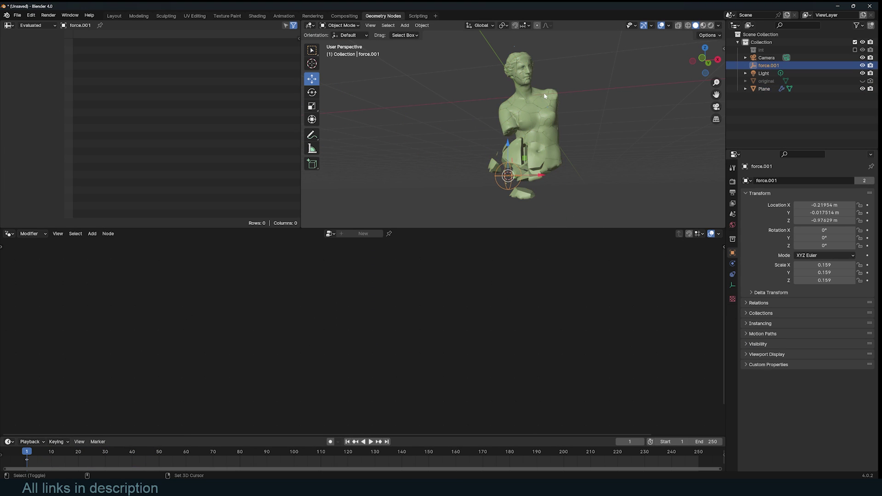
{"action": "key", "text": "shift+s"}
{"action": "left_click", "coordinate": [552, 79]}
{"action": "key", "text": "space"}
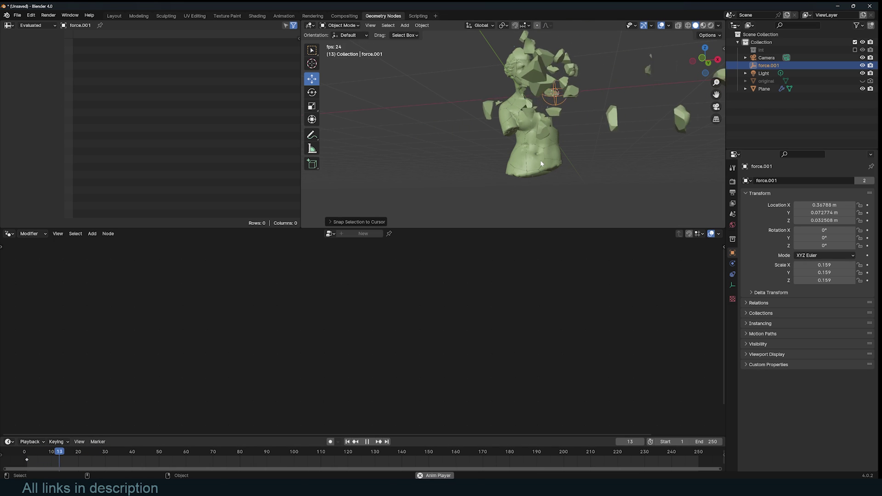
Move the Named Attribute and Add nodes close together and Store Named Attribute towards the Simulation Output
{"action": "left_click_drag", "start_coordinate": [409, 324], "coordinate": [277, 335]}
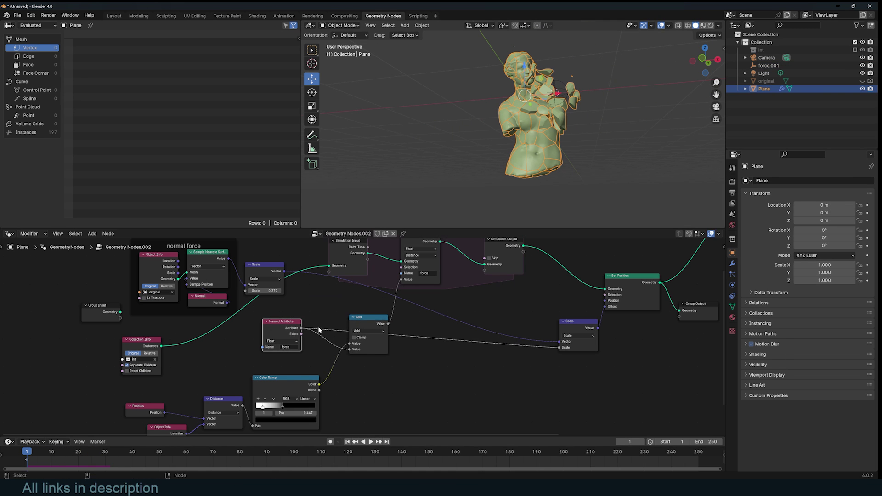
{"action": "left_click_drag", "start_coordinate": [353, 327], "coordinate": [317, 332]}
{"action": "left_click_drag", "start_coordinate": [421, 247], "coordinate": [456, 249]}
{"action": "left_click", "coordinate": [593, 65]}
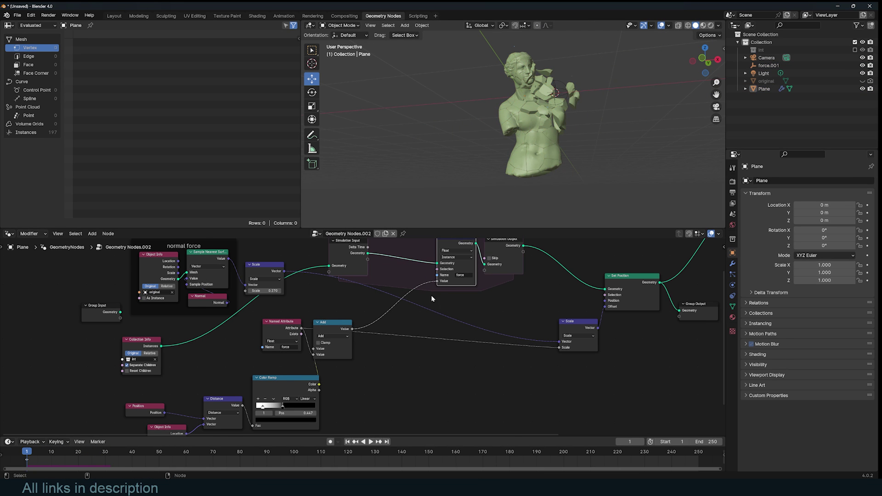
{"action": "middle_click_drag", "start_coordinate": [432, 299], "coordinate": [478, 276]}
Keyframe the force empty away from the statue at frame 1 and on its shoulder at frame 11, and play the animation
{"action": "left_click", "coordinate": [558, 94]}
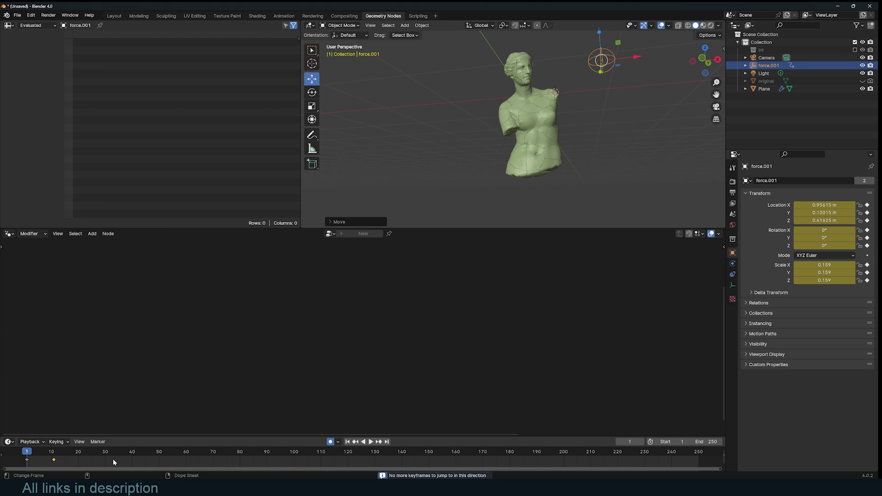
{"action": "left_click", "coordinate": [54, 459]}
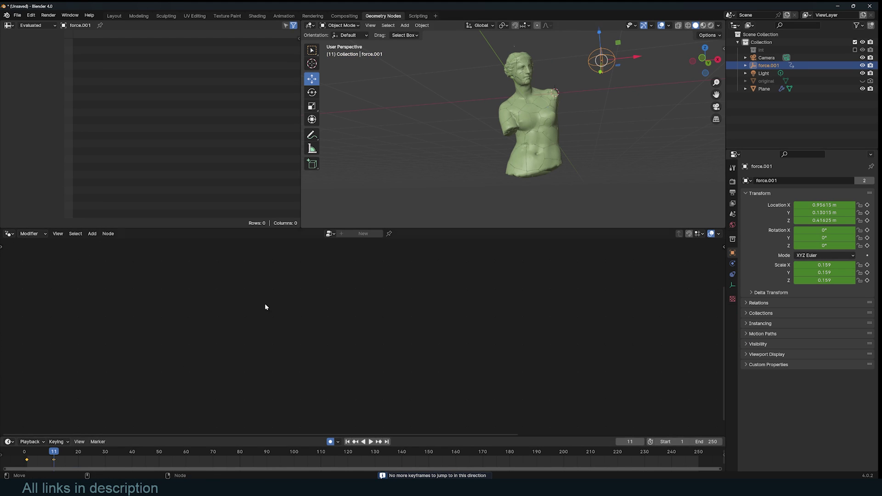
{"action": "key", "text": "g"}
{"action": "left_click", "coordinate": [484, 174]}
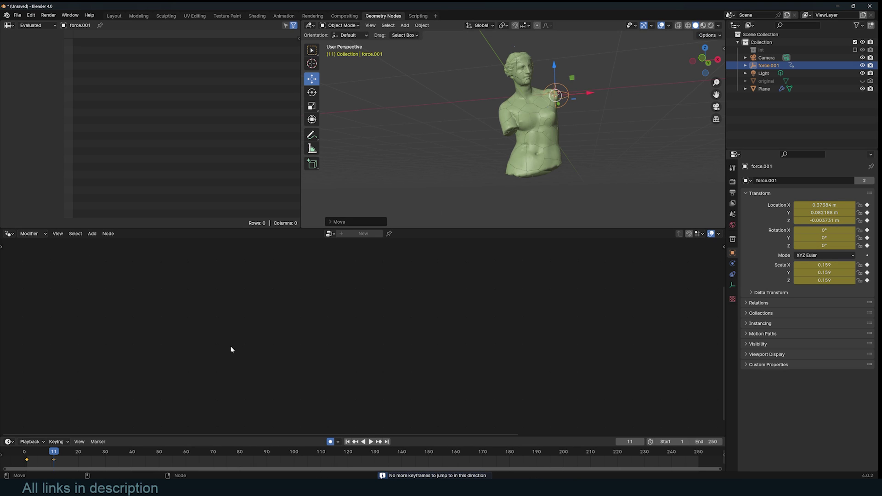
{"action": "key", "text": "space"}
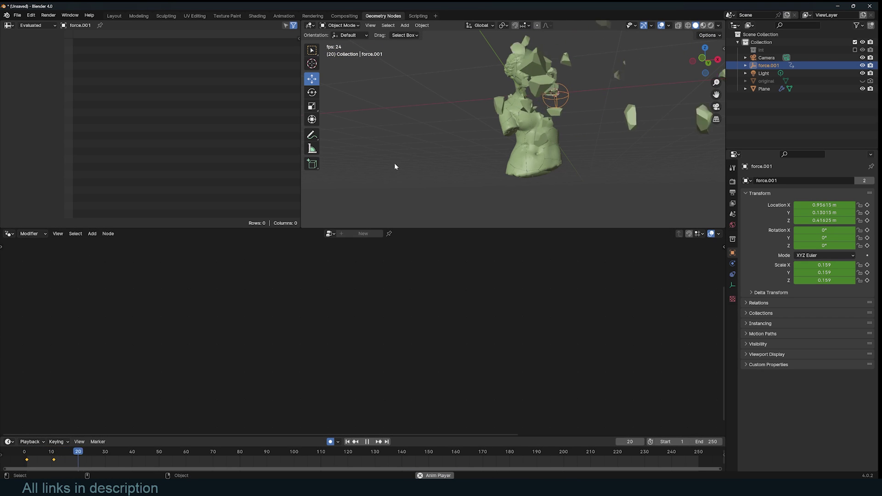
Replay the keyframed destruction from the start while viewing the statue from another angle
{"action": "left_click", "coordinate": [524, 110]}
{"action": "key", "text": "space"}
{"action": "middle_click_drag", "start_coordinate": [523, 111], "coordinate": [441, 152]}
{"action": "right_click_drag", "start_coordinate": [38, 456], "coordinate": [28, 458], "text": "shift"}
{"action": "key", "text": "space"}
{"action": "key", "text": "Escape"}
{"action": "key", "text": "space"}
{"action": "key", "text": "Escape"}
Insert a Rotate Instances node after Set Position and play the animation
{"action": "scroll", "coordinate": [581, 288], "scroll_direction": "down", "scroll_amount": 4}
{"action": "middle_click_drag", "start_coordinate": [583, 292], "coordinate": [505, 305]}
{"action": "scroll", "coordinate": [504, 305], "scroll_direction": "up", "scroll_amount": 4}
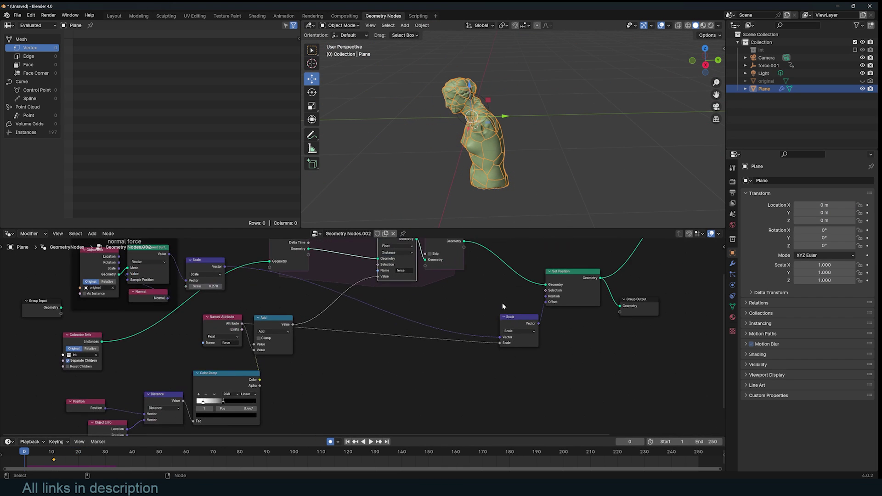
{"action": "middle_click_drag", "start_coordinate": [612, 289], "coordinate": [519, 314]}
{"action": "left_click_drag", "start_coordinate": [557, 332], "coordinate": [664, 329]}
{"action": "key", "text": "shift+a"}
{"action": "type", "text": "rotate"}
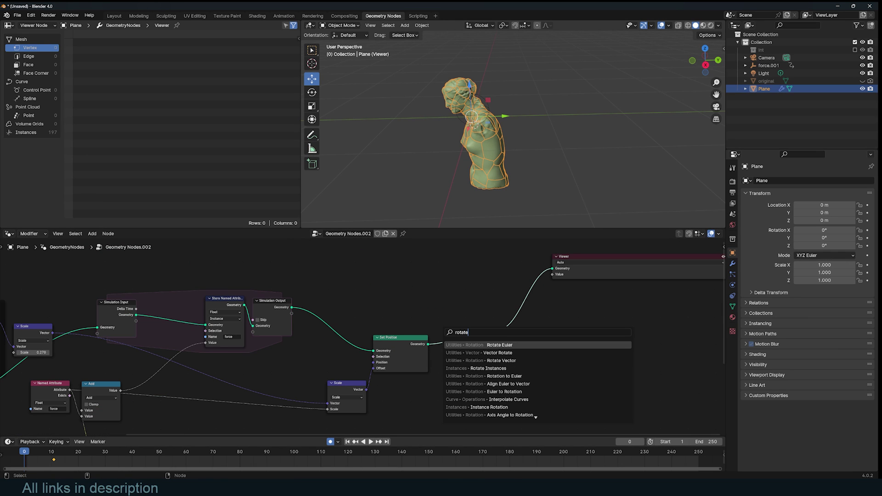
{"action": "left_click", "coordinate": [489, 368]}
{"action": "left_click", "coordinate": [468, 378]}
{"action": "middle_click_drag", "start_coordinate": [467, 377], "coordinate": [555, 304]}
{"action": "key", "text": "space"}
Feed the Rotate Instances rotation from a Random Value node set to Vector, with minimum -3 and maximum 5.1
{"action": "key", "text": "shift+a"}
{"action": "type", "text": "ra"}
{"action": "left_click", "coordinate": [480, 386]}
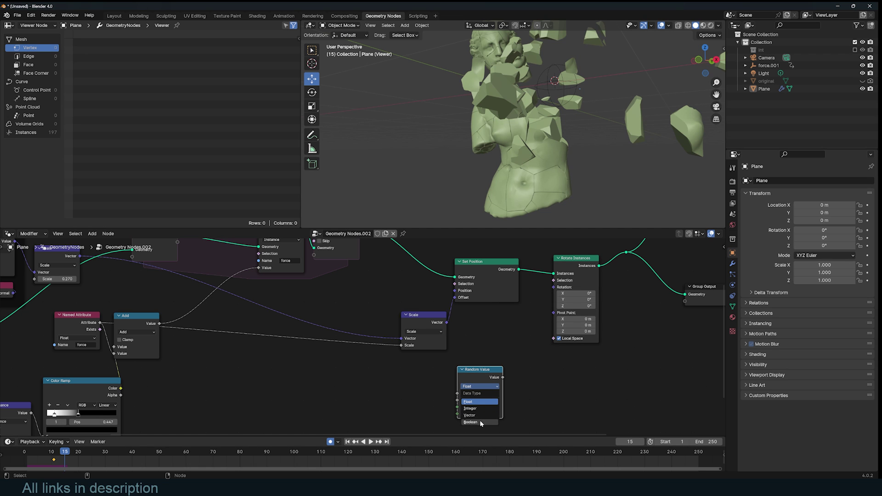
{"action": "left_click", "coordinate": [482, 415]}
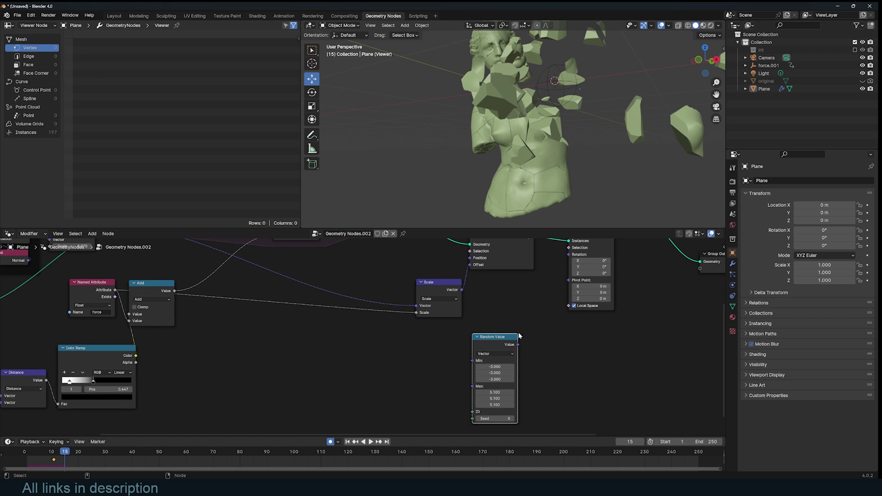
{"action": "left_click_drag", "start_coordinate": [518, 344], "coordinate": [569, 255]}
Inspect the randomly rotated pieces from several angles and replay the animation from the start
{"action": "scroll", "coordinate": [594, 120], "scroll_direction": "down", "scroll_amount": 4}
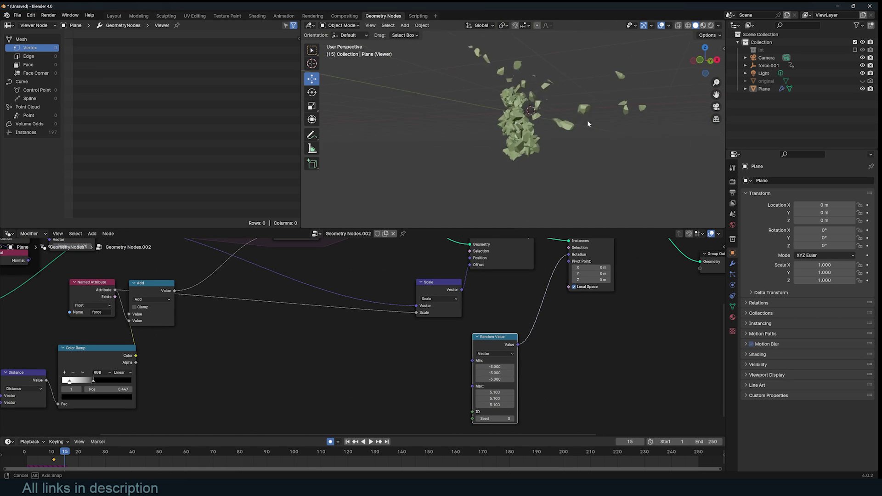
{"action": "scroll", "coordinate": [606, 128], "scroll_direction": "up", "scroll_amount": 4}
{"action": "middle_click_drag", "start_coordinate": [606, 128], "coordinate": [550, 97]}
{"action": "scroll", "coordinate": [608, 127], "scroll_direction": "down", "scroll_amount": 6}
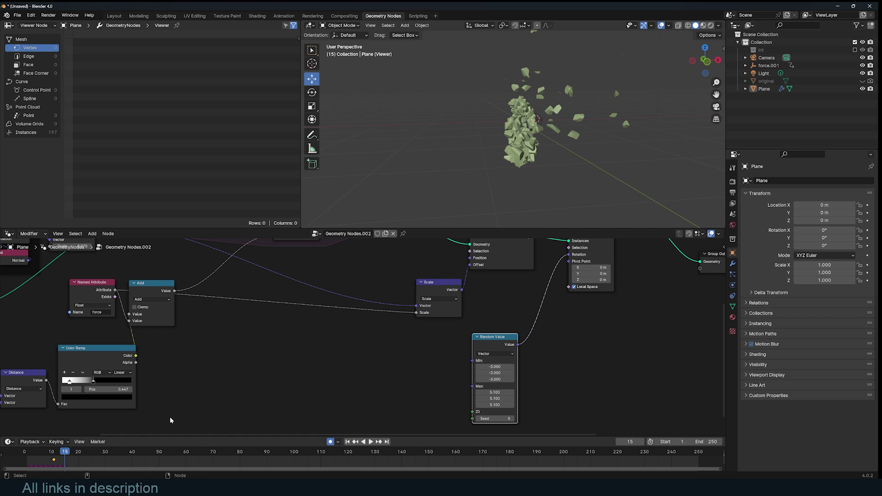
{"action": "left_click", "coordinate": [25, 453]}
{"action": "key", "text": "space"}
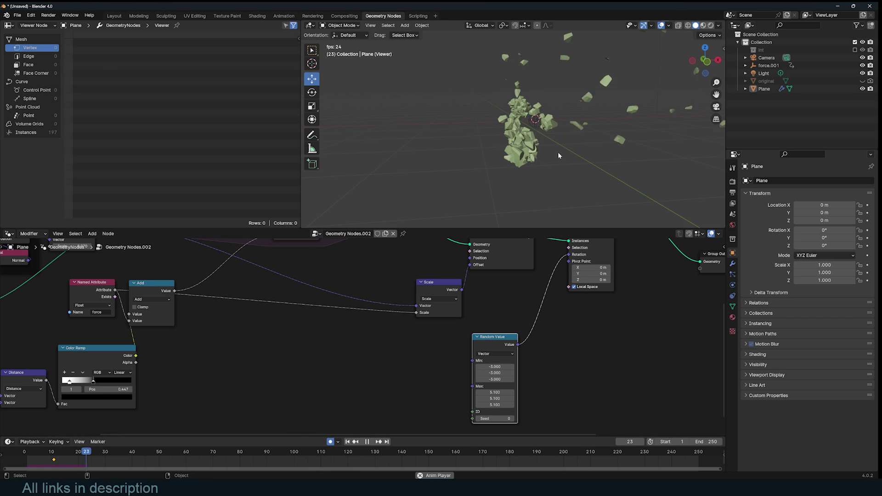
{"action": "key", "text": "Escape"}
{"action": "scroll", "coordinate": [524, 308], "scroll_direction": "down", "scroll_amount": 1}
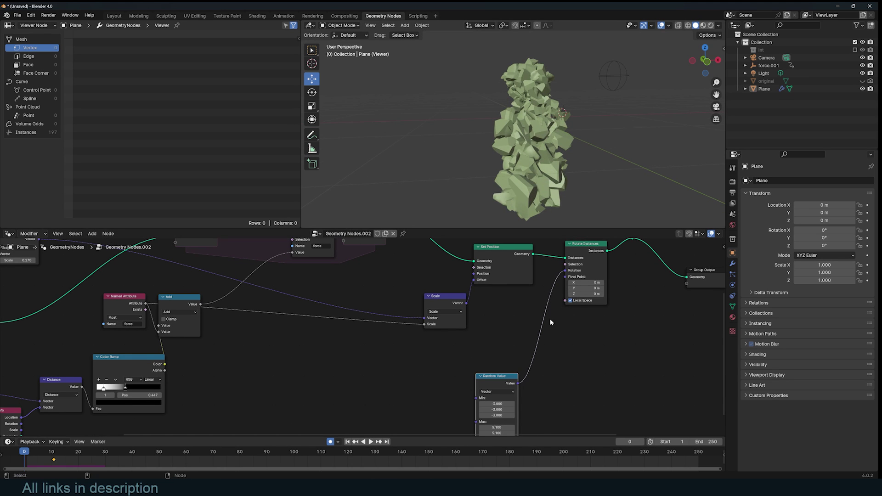
Insert a Mix node set to Vector between the Random Value node and the Rotate Instances rotation
{"action": "scroll", "coordinate": [549, 319], "scroll_direction": "up", "scroll_amount": 1}
{"action": "key", "text": "shift+a"}
{"action": "type", "text": "x"}
{"action": "key", "text": "Escape"}
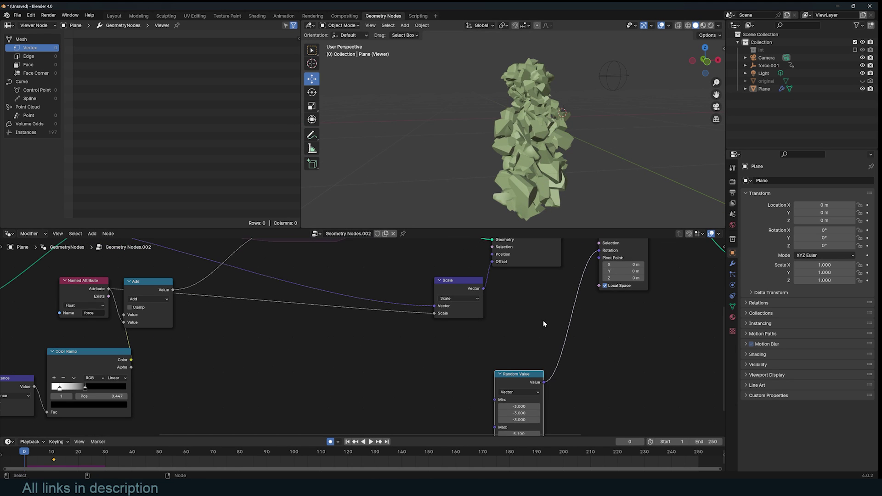
{"action": "key", "text": "shift+a"}
{"action": "type", "text": "mikx"}
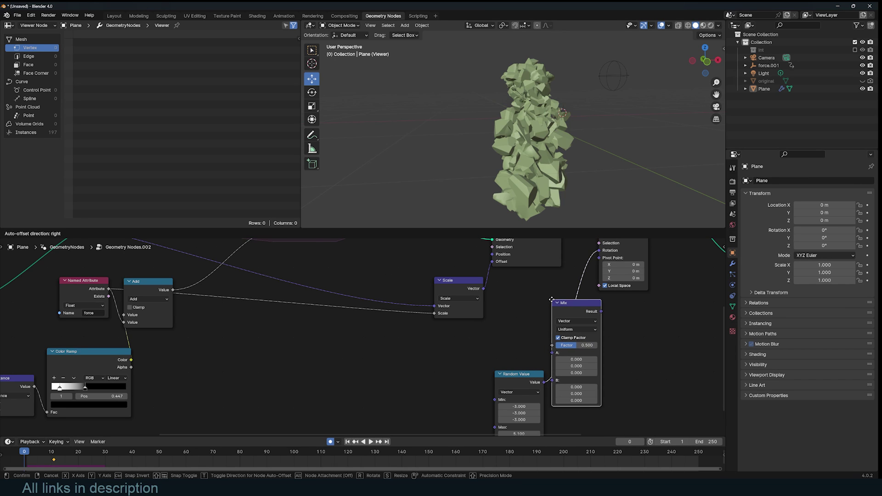
{"action": "left_click", "coordinate": [550, 299]}
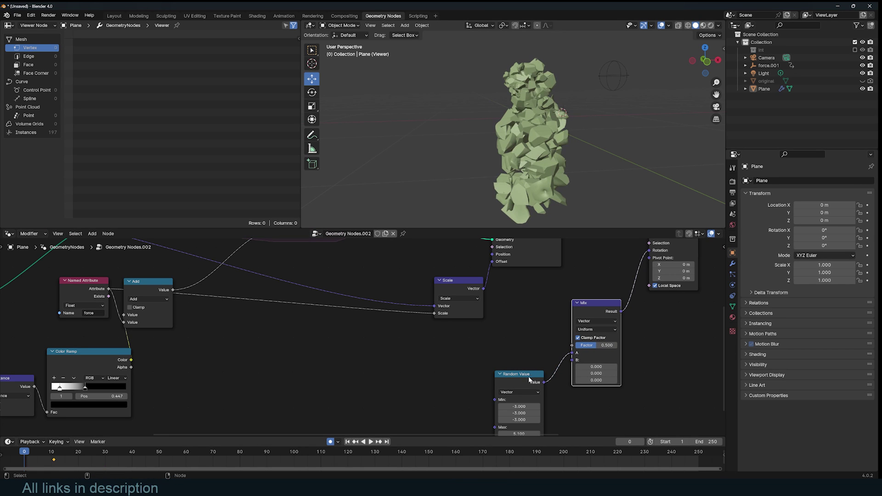
Move the Random Value link to the Mix node's B input and test the factor up to 1
{"action": "left_click_drag", "start_coordinate": [597, 345], "coordinate": [618, 345]}
{"action": "left_click_drag", "start_coordinate": [530, 377], "coordinate": [574, 381]}
{"action": "mouse_move", "coordinate": [617, 346]}
{"action": "left_mouse_down"}
{"action": "mouse_move", "coordinate": [576, 346]}
{"action": "mouse_move", "coordinate": [618, 345]}
{"action": "left_mouse_up"}
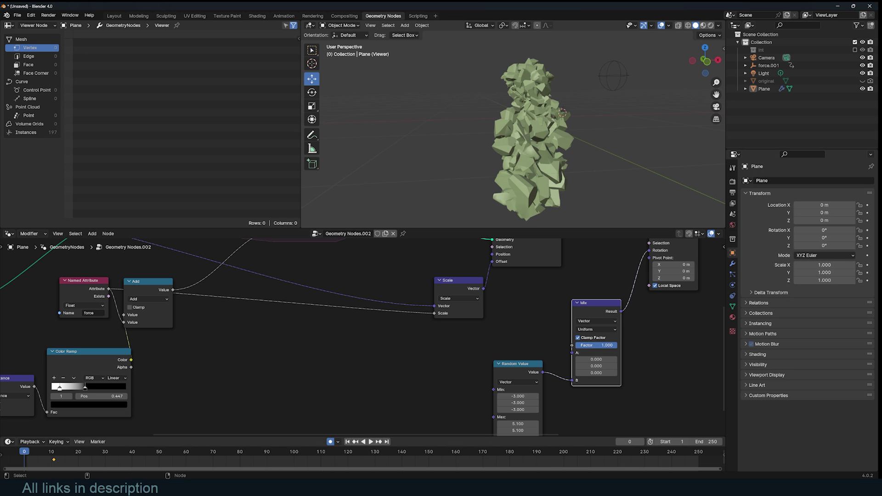
Drive the Mix node's factor with the accumulated force from the Add node and play the animation
{"action": "scroll", "coordinate": [476, 332], "scroll_direction": "down", "scroll_amount": 4}
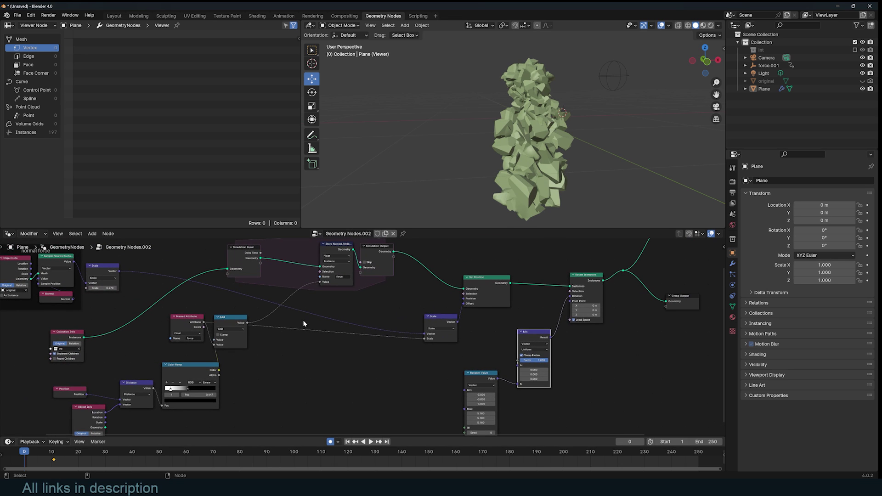
{"action": "scroll", "coordinate": [281, 334], "scroll_direction": "up", "scroll_amount": 1}
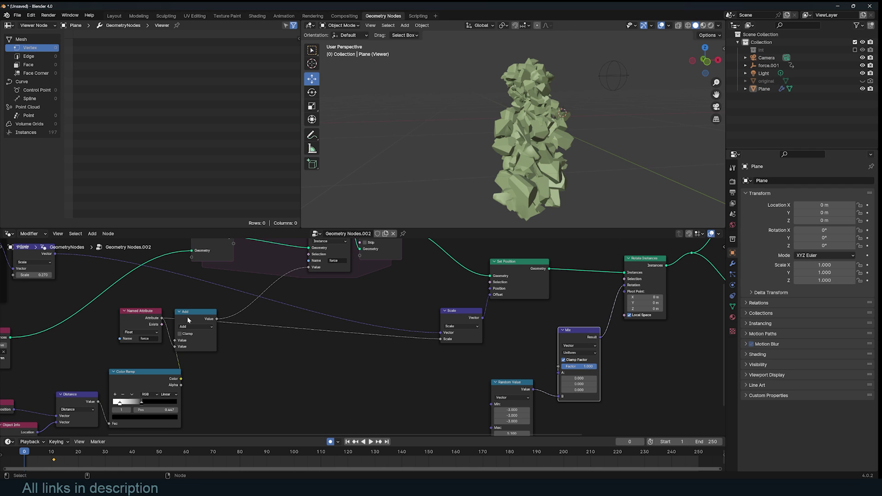
{"action": "middle_click_drag", "start_coordinate": [219, 318], "coordinate": [277, 293]}
{"action": "left_click_drag", "start_coordinate": [234, 288], "coordinate": [619, 340]}
{"action": "key", "text": "space"}
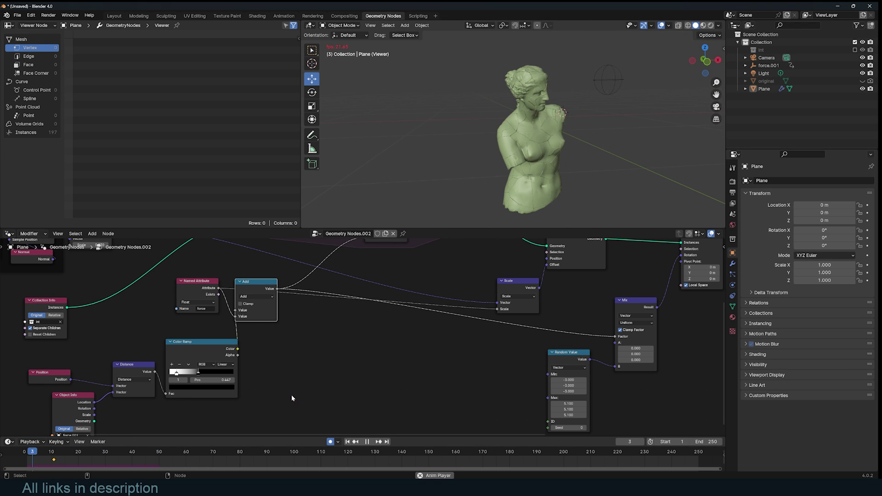
{"action": "key", "text": "Escape"}
{"action": "key", "text": "Home"}
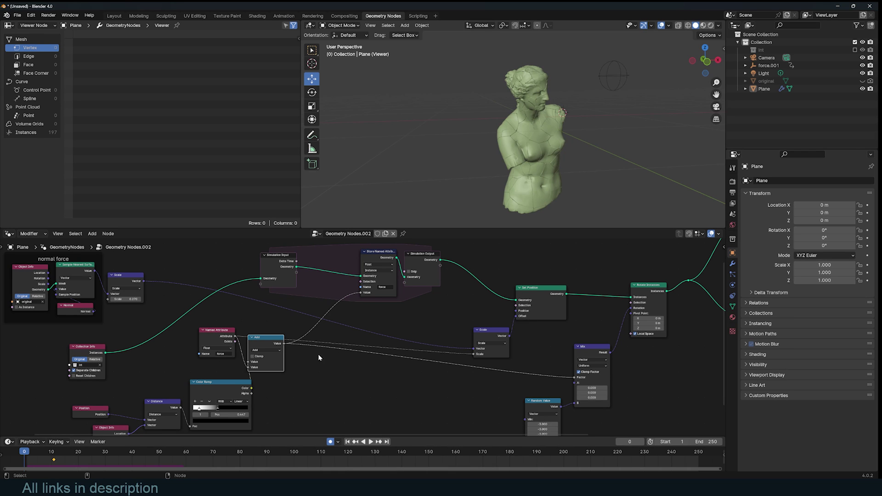
Duplicate the Add node onto the link to the Mix factor, switch it to Multiply and adjust its value
{"action": "key", "text": "shift+a"}
{"action": "left_click", "coordinate": [340, 341]}
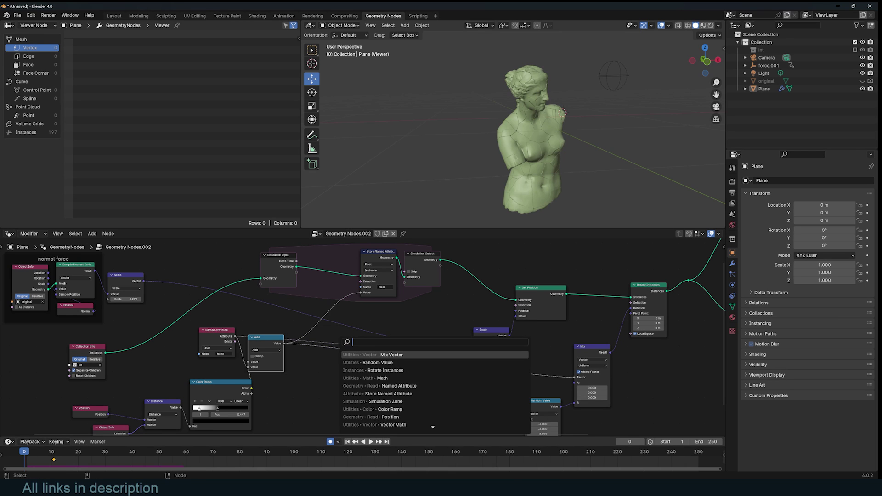
{"action": "key", "text": "Escape"}
{"action": "key", "text": "shift+d"}
{"action": "left_click", "coordinate": [338, 360]}
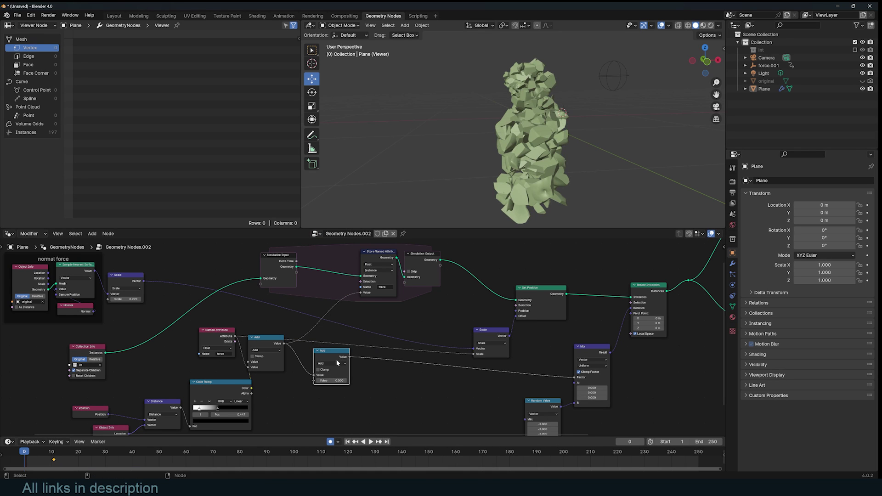
{"action": "left_click", "coordinate": [338, 364]}
{"action": "left_click", "coordinate": [332, 388]}
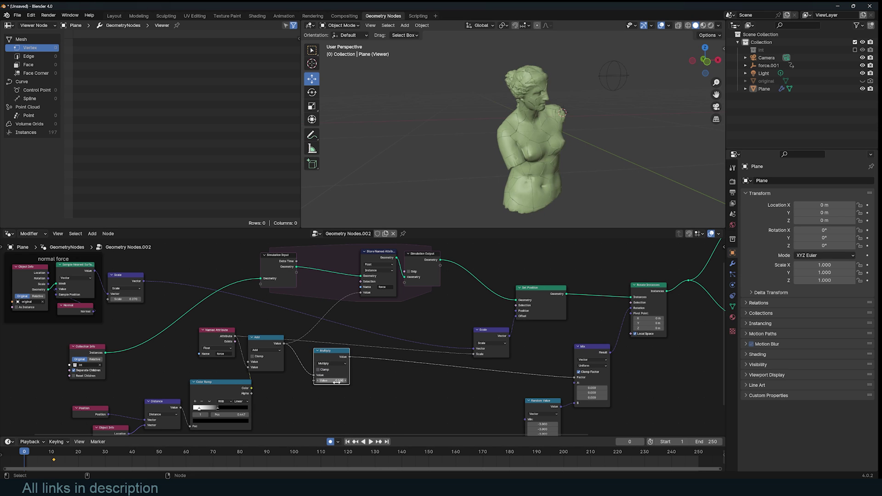
{"action": "left_click", "coordinate": [330, 381]}
Feed the Multiply result into the value of the Store Named Attribute node and replay the animation
{"action": "left_click_drag", "start_coordinate": [350, 357], "coordinate": [361, 294]}
{"action": "key", "text": "space"}
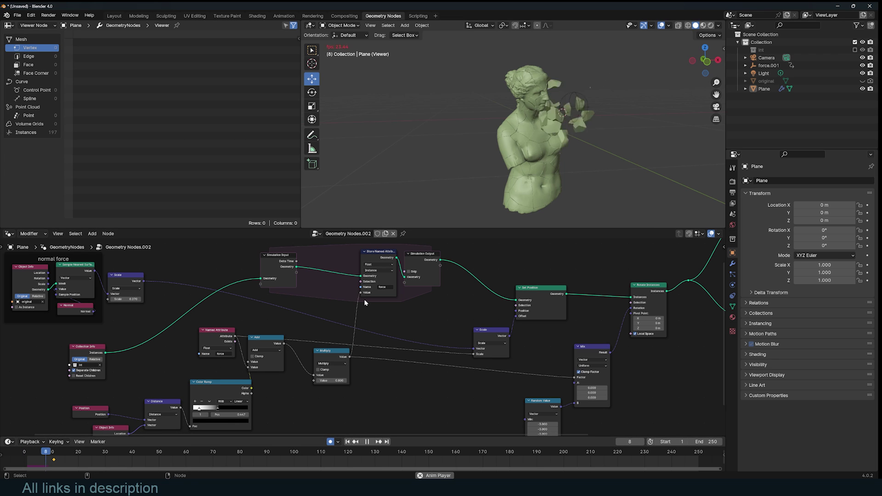
{"action": "key", "text": "Escape"}
{"action": "key", "text": "space"}
{"action": "key", "text": "Escape"}
{"action": "key", "text": "space"}
{"action": "key", "text": "Escape"}
{"action": "key", "text": "space"}
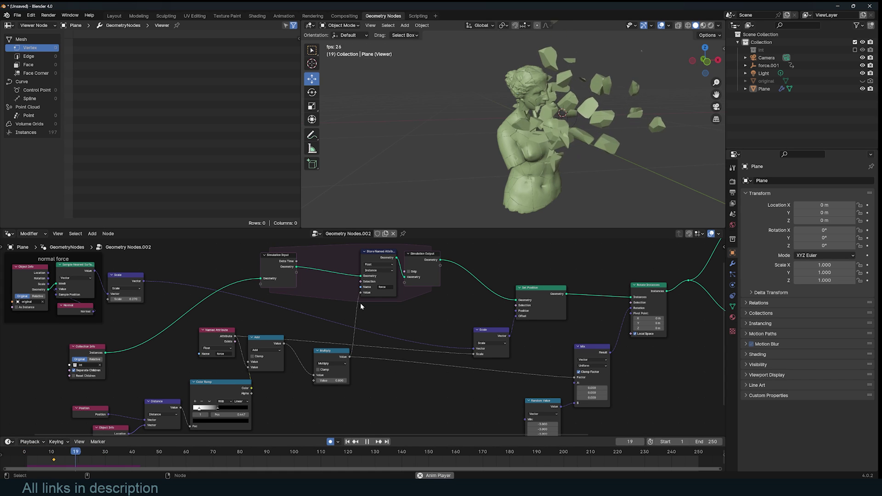
Set the Multiply node's value to 0.9 and replay the destruction
{"action": "key", "text": "Escape"}
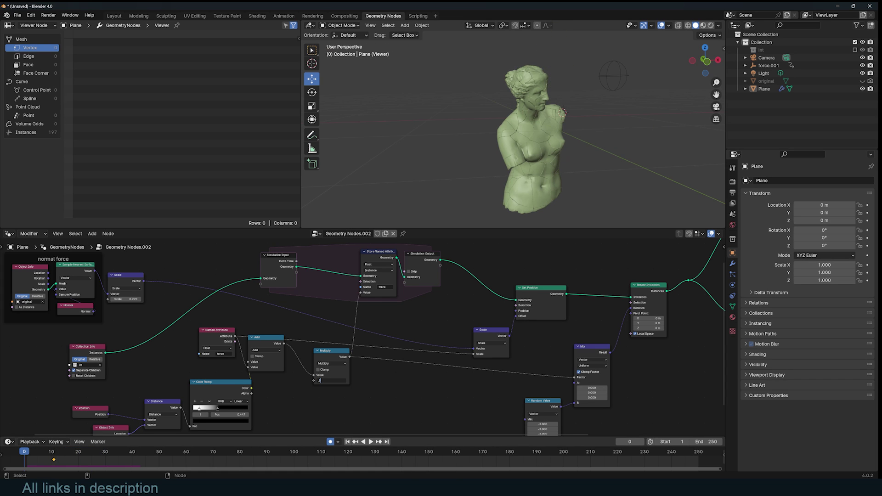
{"action": "key", "text": "space"}
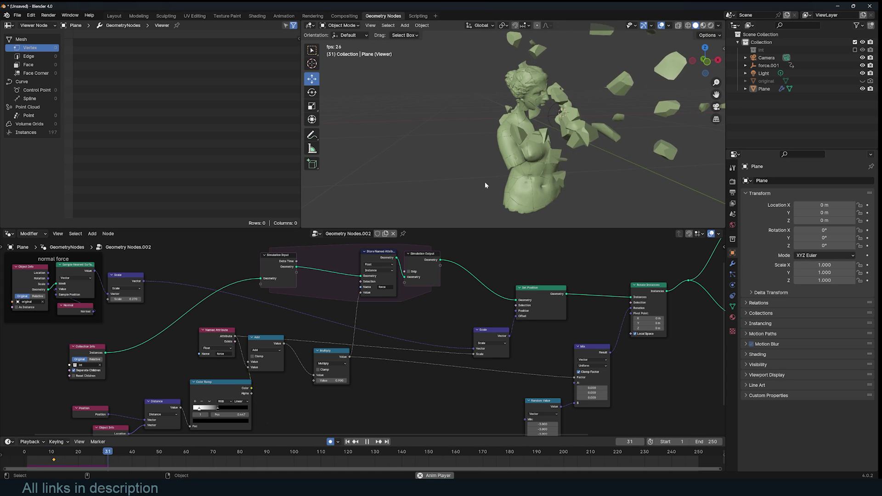
{"action": "key", "text": "Escape"}
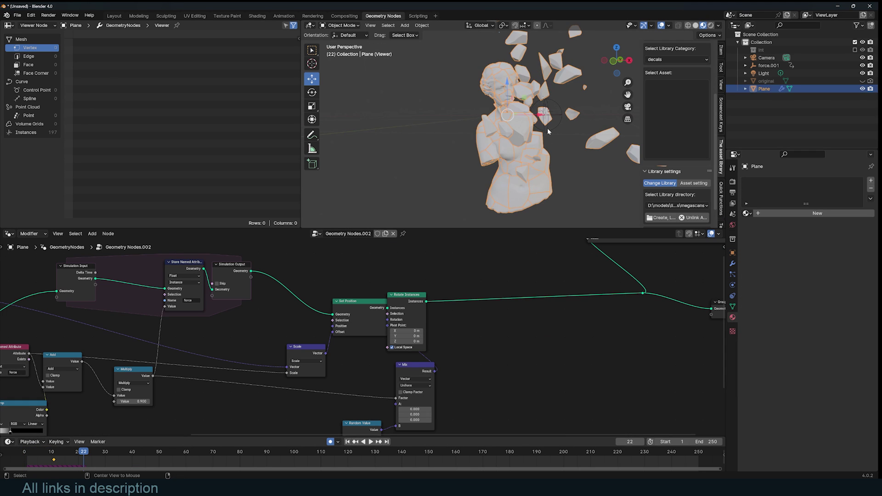
Enable the int collection, select one of its fracture pieces and open its mesh data properties to check the attributes
{"action": "left_click", "coordinate": [548, 130]}
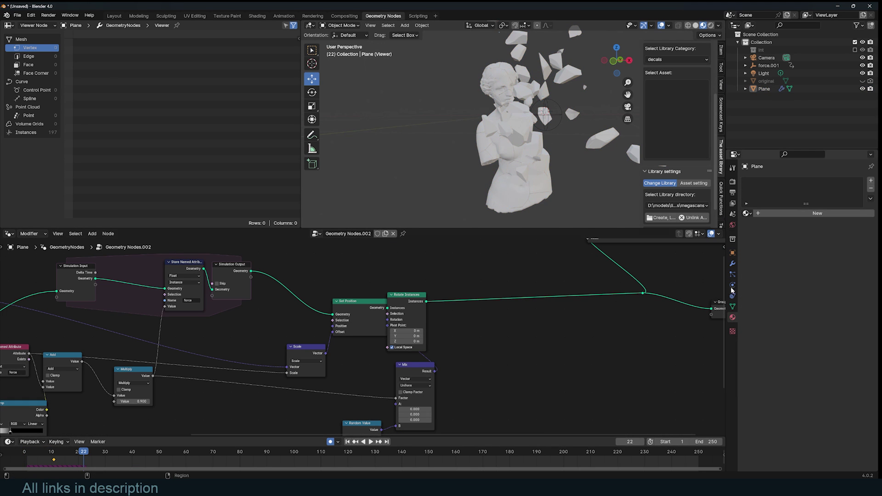
{"action": "left_click", "coordinate": [534, 171]}
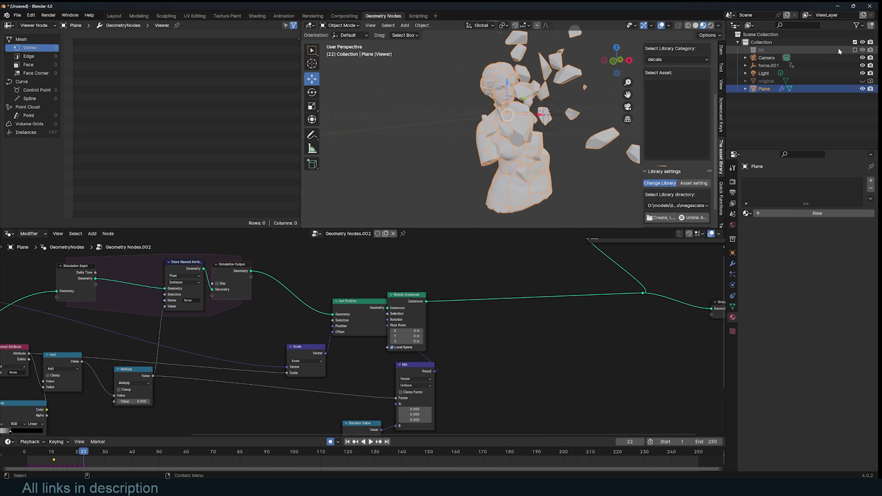
{"action": "left_click", "coordinate": [855, 50]}
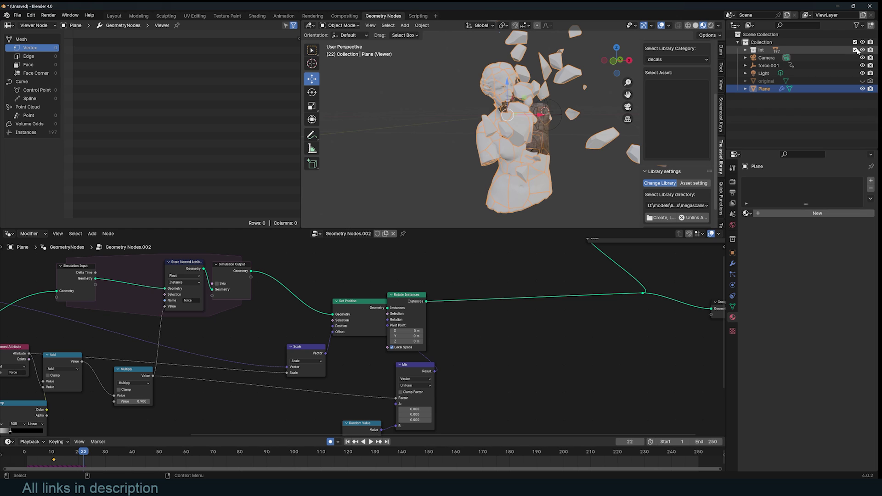
{"action": "left_click", "coordinate": [544, 146]}
{"action": "left_click", "coordinate": [733, 307]}
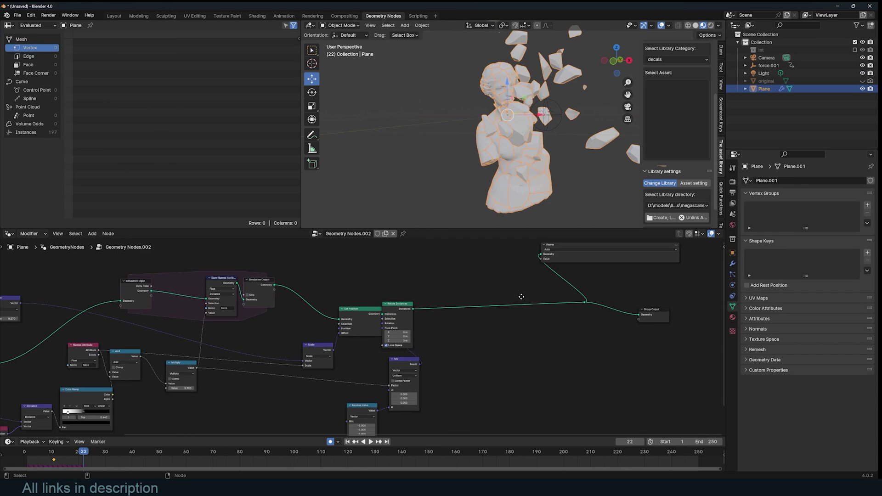
Add a Named Attribute node reading "Interior" and preview its values on the pieces through the Viewer
{"action": "key", "text": "shift+a"}
{"action": "type", "text": "attr"}
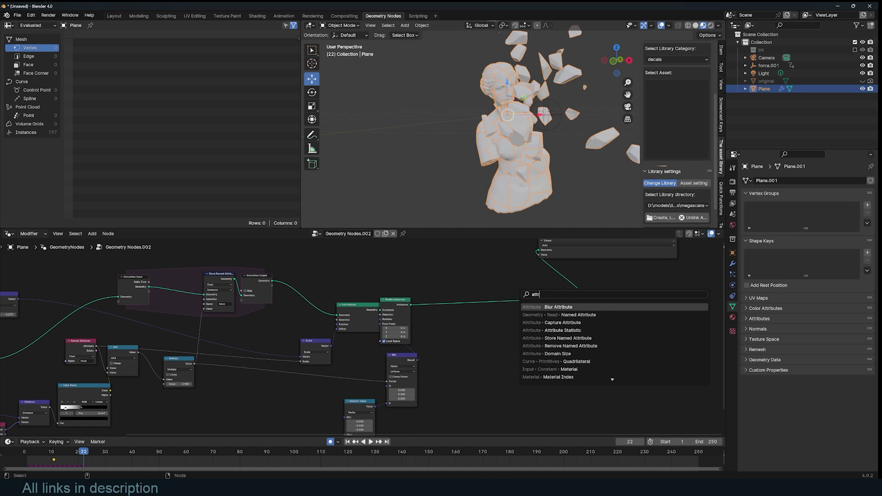
{"action": "left_click", "coordinate": [605, 315]}
{"action": "left_click", "coordinate": [539, 328]}
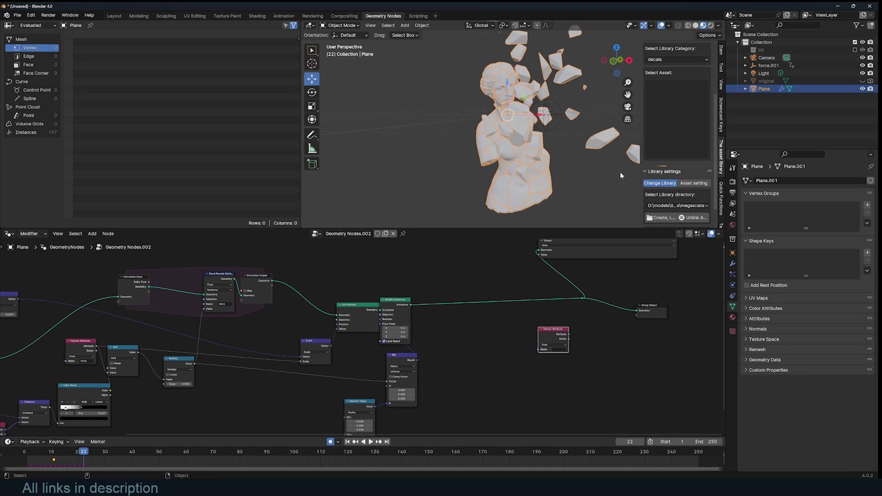
{"action": "left_click", "coordinate": [559, 351]}
{"action": "type", "text": "In"}
{"action": "left_click", "coordinate": [567, 361]}
{"action": "left_click", "coordinate": [548, 334], "text": "ctrl+shift"}
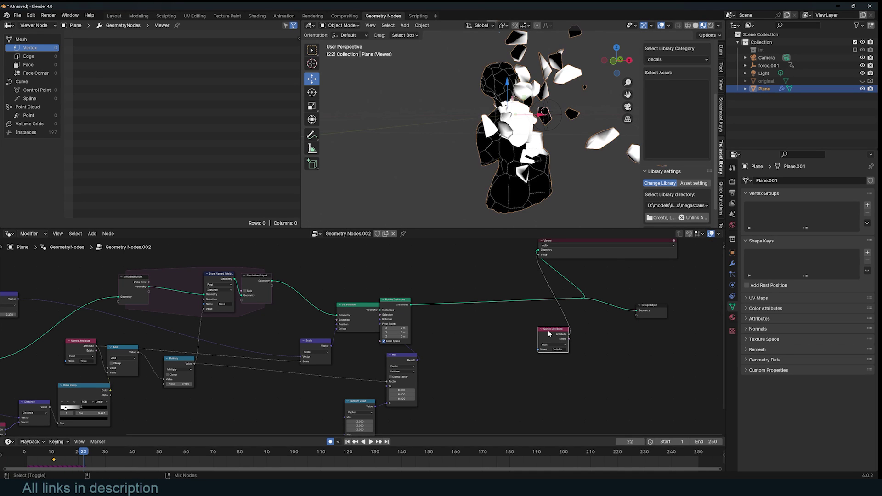
{"action": "scroll", "coordinate": [533, 129], "scroll_direction": "up", "scroll_amount": 4}
{"action": "middle_click_drag", "start_coordinate": [529, 126], "coordinate": [503, 126]}
{"action": "scroll", "coordinate": [391, 276], "scroll_direction": "down", "scroll_amount": 2}
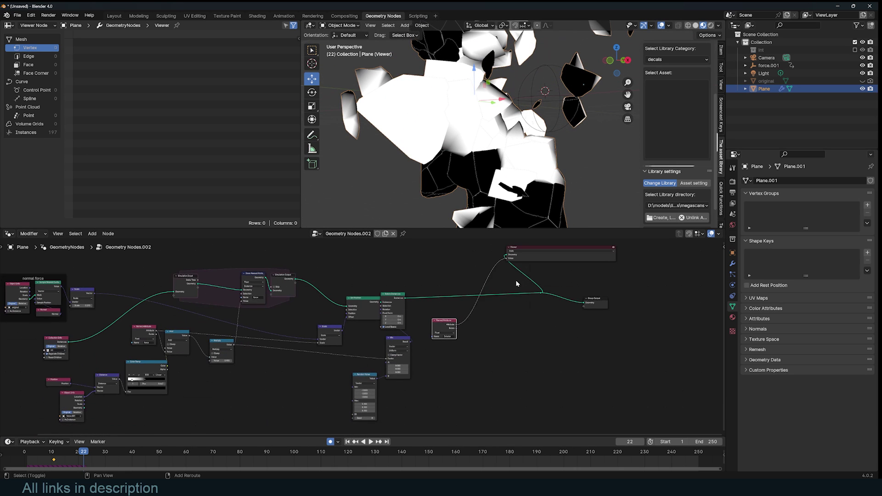
Insert a Set Material node before the Group Output, assign the dark inner material and use the Interior attribute as its selection
{"action": "key", "text": "shift+a"}
{"action": "type", "text": "se"}
{"action": "key", "text": "Down"}
{"action": "key", "text": "Down"}
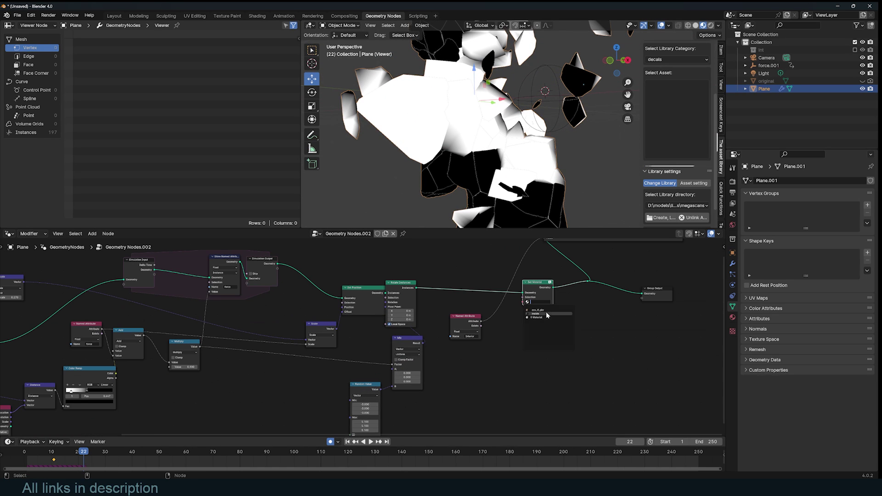
{"action": "left_click", "coordinate": [533, 315]}
{"action": "left_click_drag", "start_coordinate": [481, 321], "coordinate": [524, 301]}
{"action": "scroll", "coordinate": [528, 305], "scroll_direction": "down", "scroll_amount": 2}
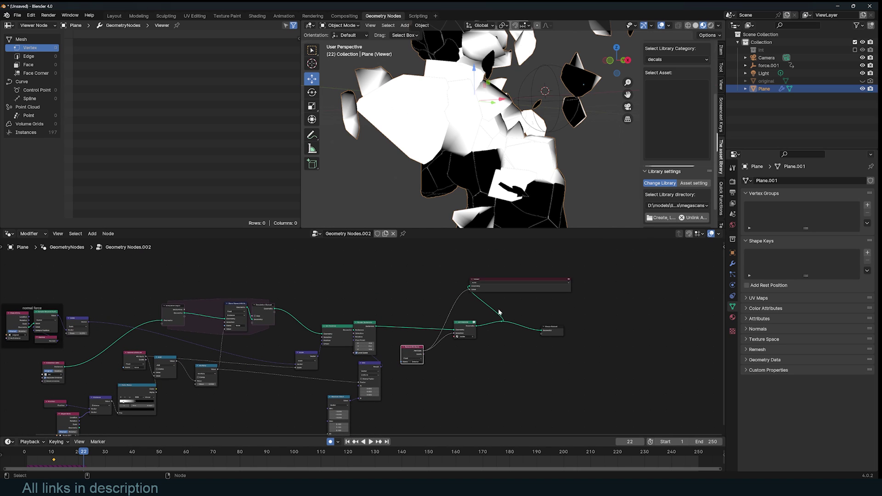
Disconnect the attribute from the Viewer value and inspect the inner material on the scattered pieces
{"action": "left_click_drag", "start_coordinate": [469, 290], "coordinate": [452, 294]}
{"action": "scroll", "coordinate": [499, 159], "scroll_direction": "down", "scroll_amount": 3}
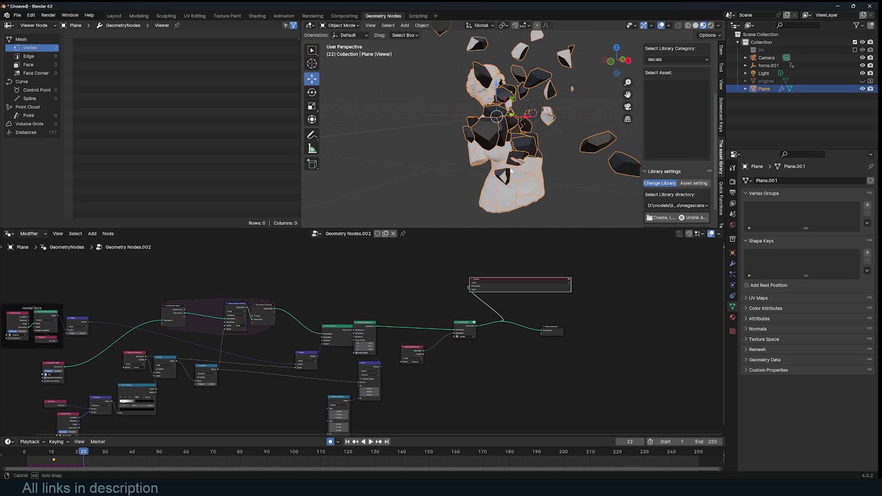
{"action": "key", "text": "alt+a"}
{"action": "scroll", "coordinate": [477, 285], "scroll_direction": "up", "scroll_amount": 2}
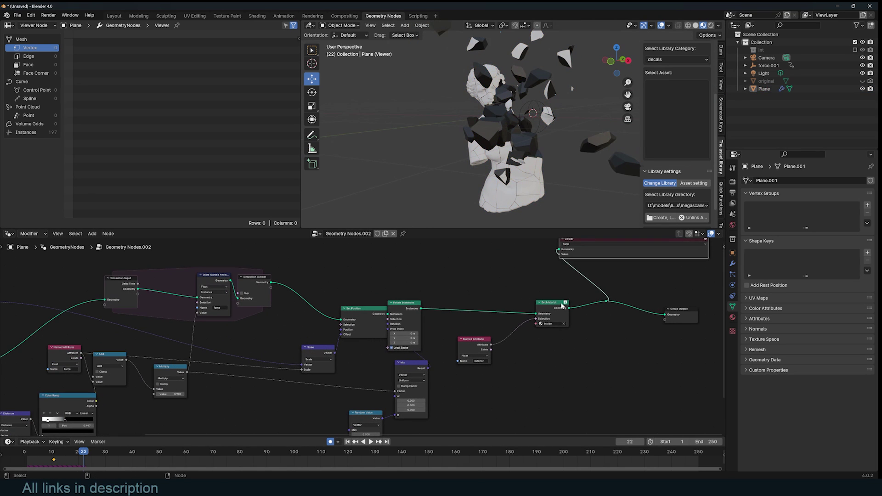
Duplicate the Set Material node before the first one, assign the brown stone material and replay from the start
{"action": "key", "text": "shift+d"}
{"action": "left_click", "coordinate": [478, 314]}
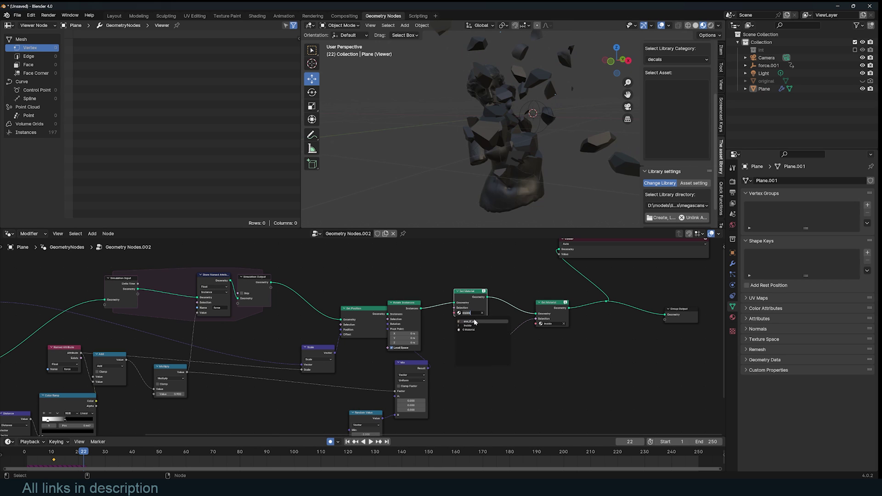
{"action": "left_click", "coordinate": [475, 321]}
{"action": "key", "text": "shift+Left"}
{"action": "key", "text": "space"}
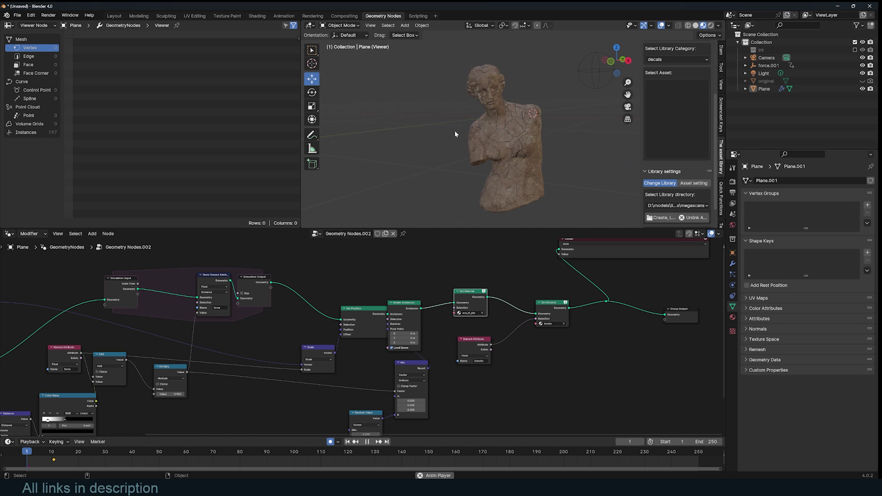
{"action": "key", "text": "Escape"}
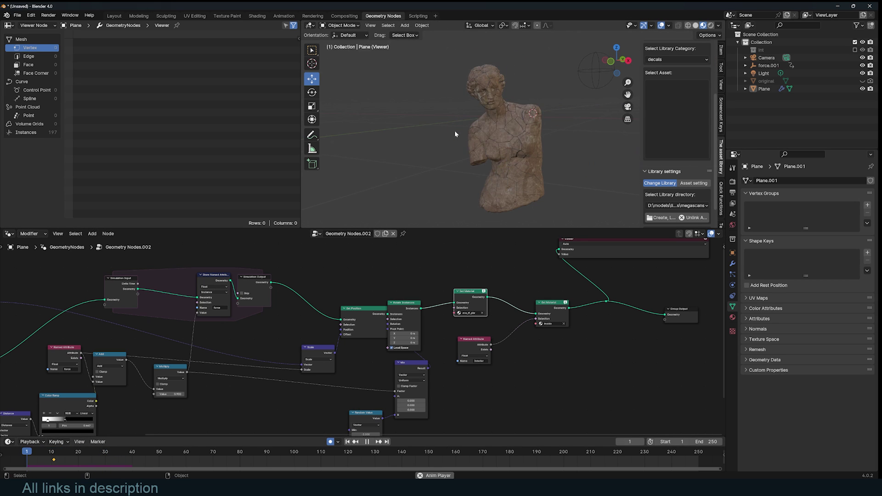
In camera view, snap the force empty to the 3D cursor placed beside the statue's arm, shift it slightly and play the animation
{"action": "left_click", "coordinate": [597, 120]}
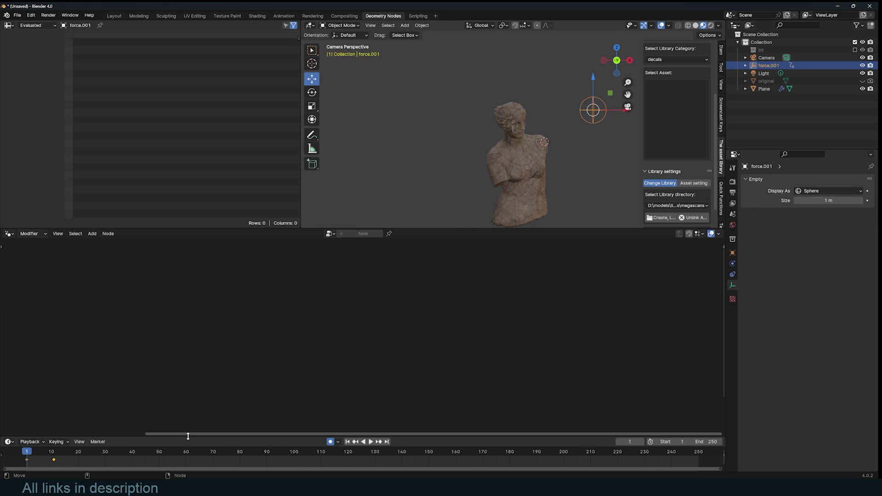
{"action": "right_click", "coordinate": [491, 155], "text": "shift"}
{"action": "key", "text": "shift+s"}
{"action": "left_click", "coordinate": [458, 126]}
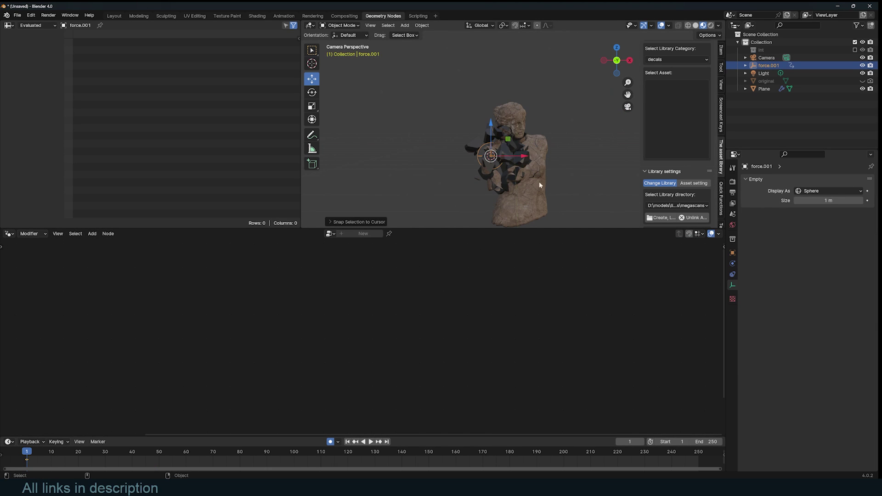
{"action": "left_click_drag", "start_coordinate": [522, 159], "coordinate": [504, 166]}
{"action": "key", "text": "space"}
{"action": "key", "text": "Escape"}
Move the Color Ramp's black stop close to the white stop for the statue's force falloff
{"action": "left_click", "coordinate": [505, 171]}
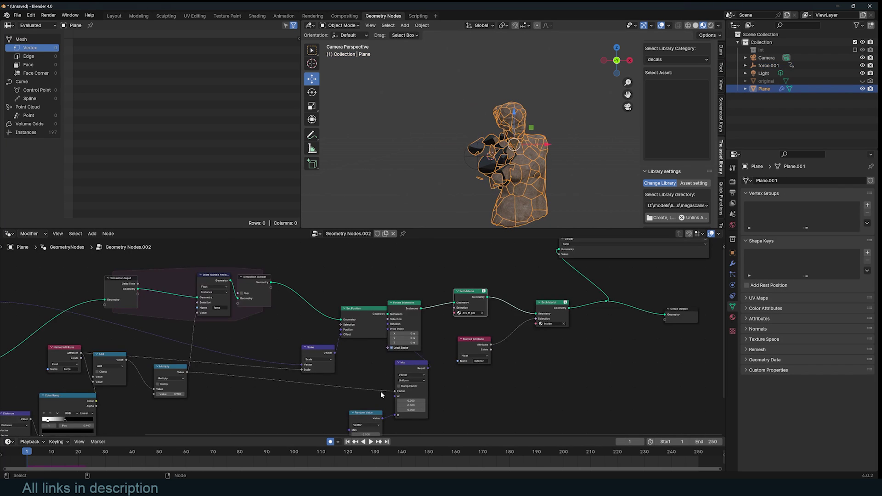
{"action": "scroll", "coordinate": [303, 366], "scroll_direction": "up", "scroll_amount": 5}
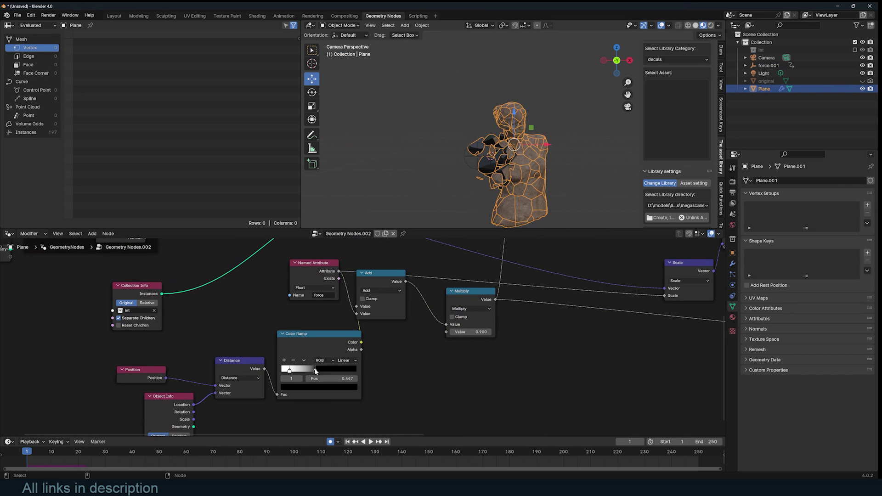
{"action": "left_click_drag", "start_coordinate": [315, 371], "coordinate": [290, 374]}
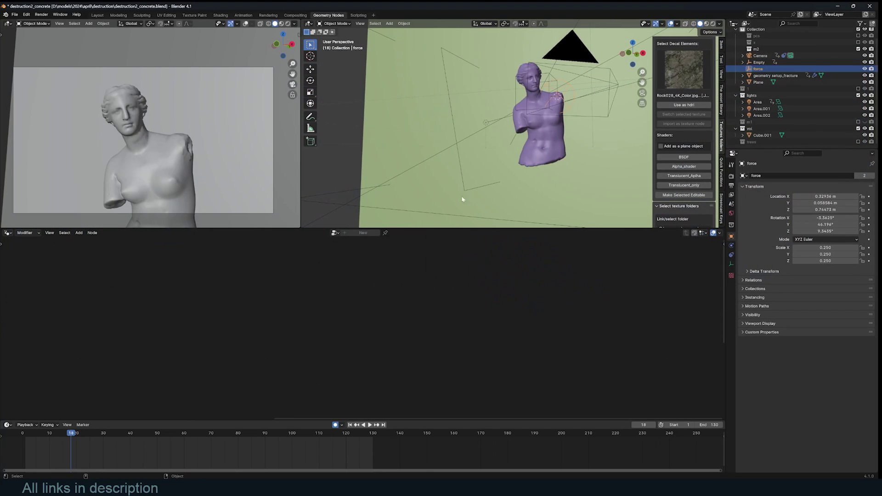
Select the fractured statue in the destruction2_concrete scene and trace its node tree back to the first nodes
{"action": "scroll", "coordinate": [225, 180], "scroll_direction": "down", "scroll_amount": 2}
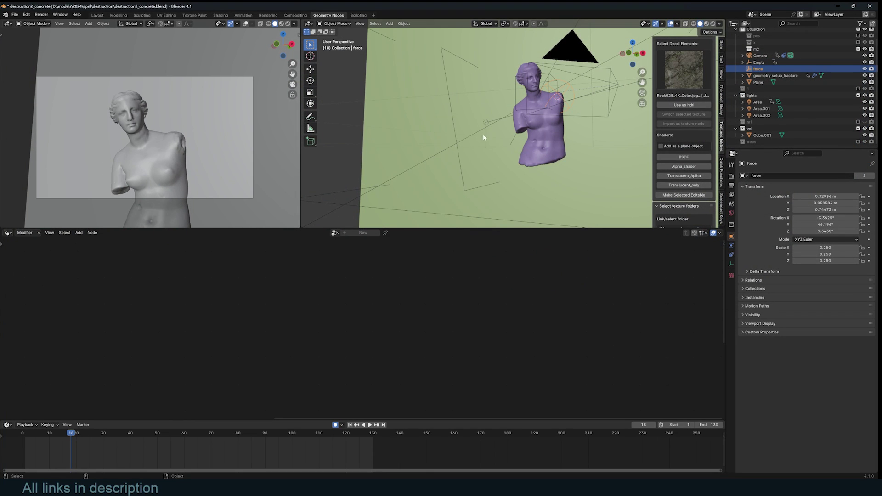
{"action": "left_click", "coordinate": [559, 107]}
{"action": "scroll", "coordinate": [285, 304], "scroll_direction": "down", "scroll_amount": 4}
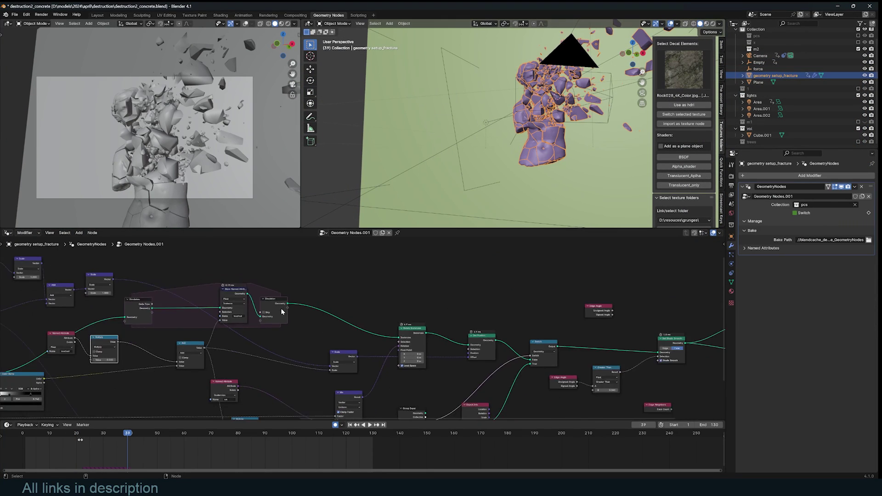
{"action": "middle_click_drag", "start_coordinate": [282, 311], "coordinate": [498, 303]}
{"action": "middle_click_drag", "start_coordinate": [254, 313], "coordinate": [424, 323]}
{"action": "middle_click_drag", "start_coordinate": [214, 315], "coordinate": [402, 322]}
{"action": "scroll", "coordinate": [275, 331], "scroll_direction": "down", "scroll_amount": 2}
{"action": "scroll", "coordinate": [351, 329], "scroll_direction": "up", "scroll_amount": 4}
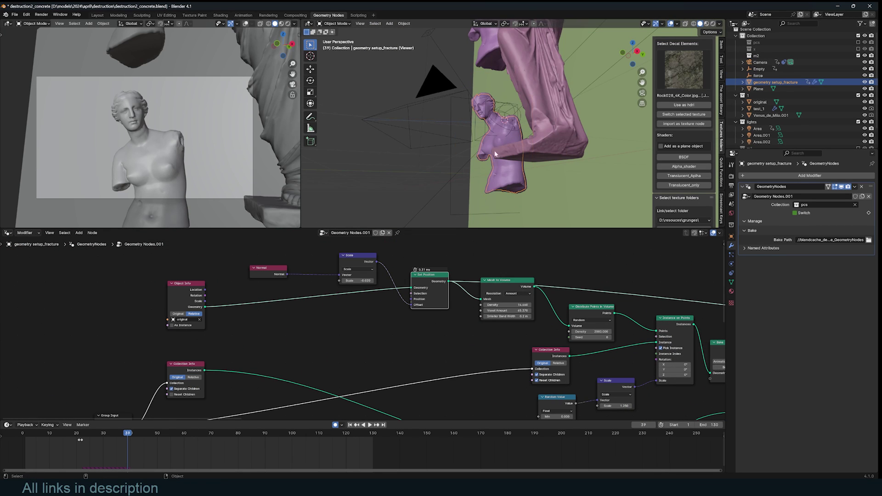
Preview the Mesh to Volume, Distribute Points in Volume and Instance on Points nodes one after another
{"action": "scroll", "coordinate": [495, 154], "scroll_direction": "up", "scroll_amount": 5}
{"action": "middle_click_drag", "start_coordinate": [495, 154], "coordinate": [512, 148]}
{"action": "middle_click_drag", "start_coordinate": [473, 123], "coordinate": [499, 131]}
{"action": "left_click", "coordinate": [521, 283], "text": "ctrl+shift"}
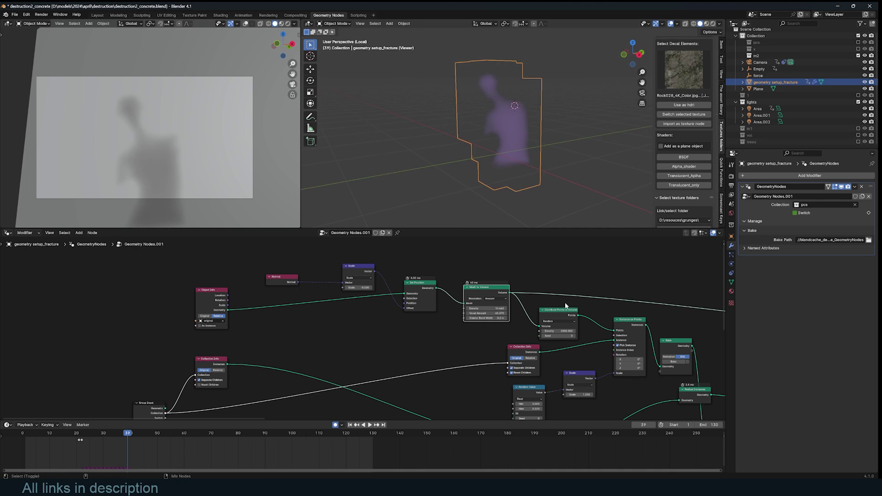
{"action": "left_click", "coordinate": [568, 313], "text": "ctrl+shift"}
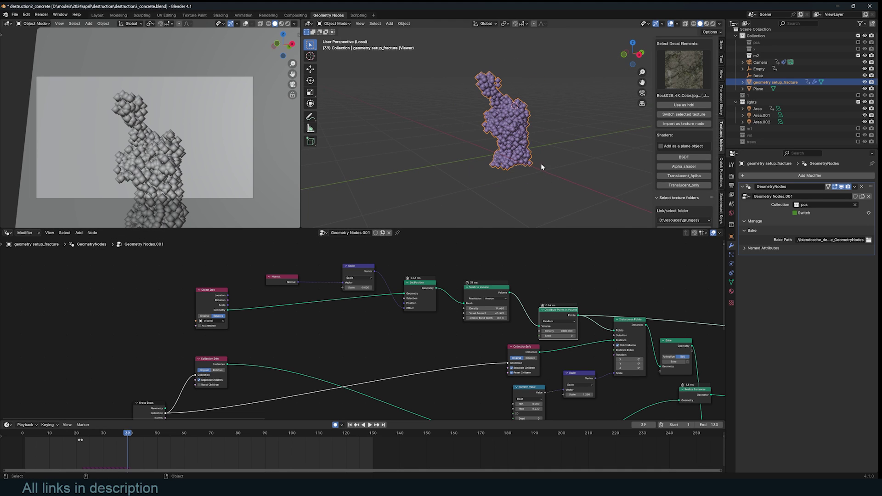
{"action": "left_click", "coordinate": [636, 326], "text": "ctrl+shift"}
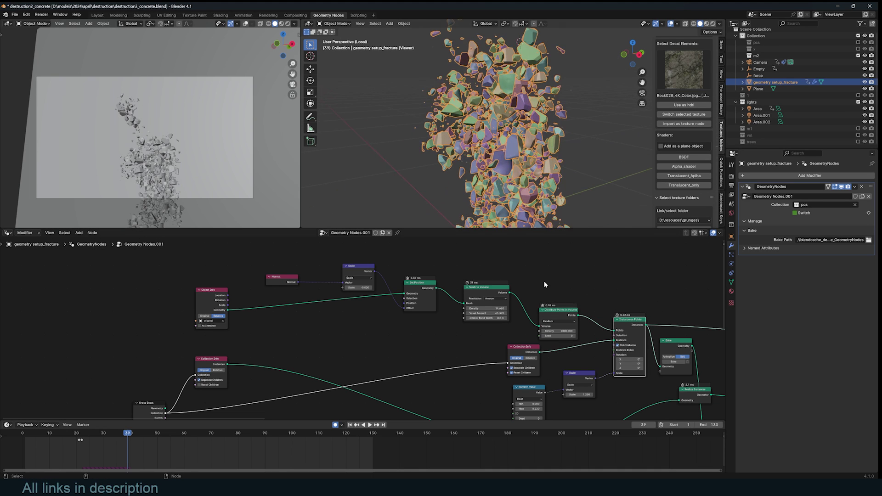
Examine the debris instancing nodes, then preview the Join Geometry node combining debris with the fractured pieces
{"action": "scroll", "coordinate": [453, 345], "scroll_direction": "down", "scroll_amount": 3}
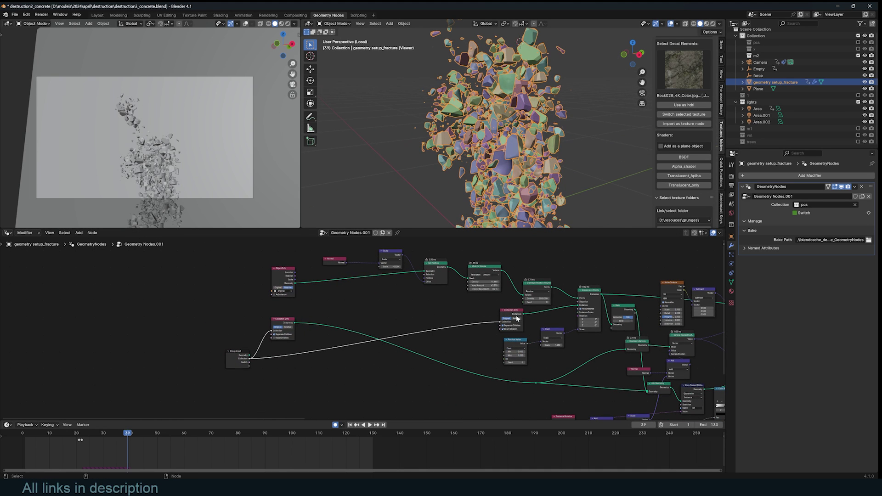
{"action": "scroll", "coordinate": [520, 151], "scroll_direction": "up", "scroll_amount": 3}
{"action": "mouse_move", "coordinate": [542, 156]}
{"action": "middle_mouse_down"}
{"action": "mouse_move", "coordinate": [494, 151]}
{"action": "mouse_move", "coordinate": [522, 171]}
{"action": "mouse_move", "coordinate": [534, 168]}
{"action": "middle_mouse_up"}
{"action": "scroll", "coordinate": [597, 347], "scroll_direction": "down", "scroll_amount": 3}
{"action": "middle_click_drag", "start_coordinate": [597, 346], "coordinate": [491, 295]}
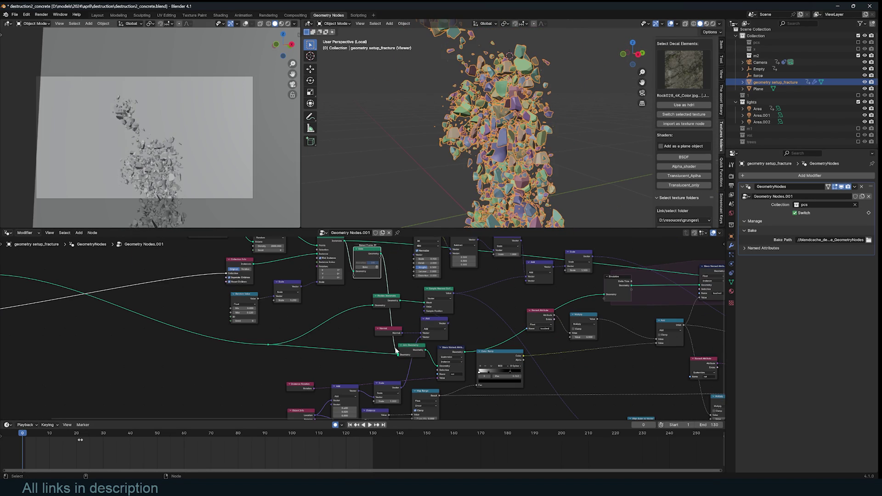
{"action": "left_click", "coordinate": [411, 353], "text": "ctrl+shift"}
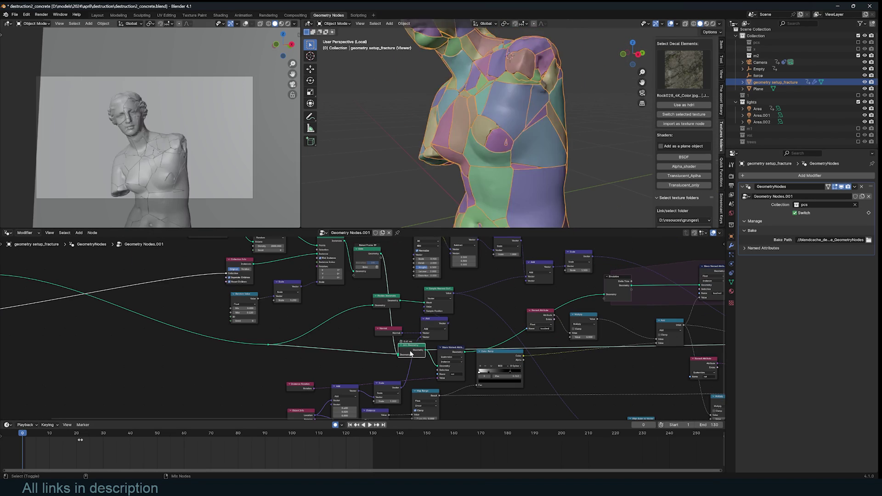
Inspect the debris inside the joined statue in X-ray wireframe, then return to solid shading
{"action": "scroll", "coordinate": [478, 118], "scroll_direction": "down", "scroll_amount": 3}
{"action": "key", "text": "alt+z"}
{"action": "key", "text": "z"}
{"action": "left_click", "coordinate": [436, 103]}
{"action": "scroll", "coordinate": [478, 118], "scroll_direction": "up", "scroll_amount": 5}
{"action": "mouse_move", "coordinate": [499, 104]}
{"action": "middle_mouse_down"}
{"action": "mouse_move", "coordinate": [564, 132]}
{"action": "mouse_move", "coordinate": [513, 144]}
{"action": "mouse_move", "coordinate": [514, 97]}
{"action": "mouse_move", "coordinate": [497, 80]}
{"action": "mouse_move", "coordinate": [520, 126]}
{"action": "middle_mouse_up"}
{"action": "scroll", "coordinate": [496, 80], "scroll_direction": "down", "scroll_amount": 4}
{"action": "scroll", "coordinate": [520, 126], "scroll_direction": "up", "scroll_amount": 2}
{"action": "middle_click_drag", "start_coordinate": [480, 56], "coordinate": [494, 82]}
{"action": "key", "text": "z"}
{"action": "left_click", "coordinate": [624, 156]}
Preview the Set Shade Smooth node at the end of the tree and play the animation
{"action": "scroll", "coordinate": [465, 311], "scroll_direction": "down", "scroll_amount": 7}
{"action": "middle_click_drag", "start_coordinate": [465, 310], "coordinate": [410, 301]}
{"action": "scroll", "coordinate": [410, 301], "scroll_direction": "up", "scroll_amount": 3}
{"action": "middle_click_drag", "start_coordinate": [660, 296], "coordinate": [493, 304]}
{"action": "middle_click_drag", "start_coordinate": [617, 317], "coordinate": [494, 305]}
{"action": "left_click", "coordinate": [592, 308], "text": "ctrl+shift"}
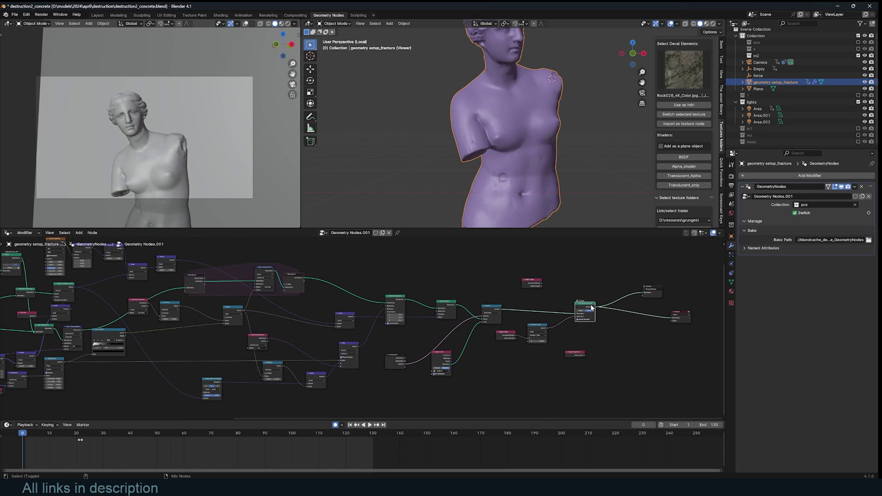
{"action": "scroll", "coordinate": [535, 178], "scroll_direction": "down", "scroll_amount": 4}
{"action": "key", "text": "space"}
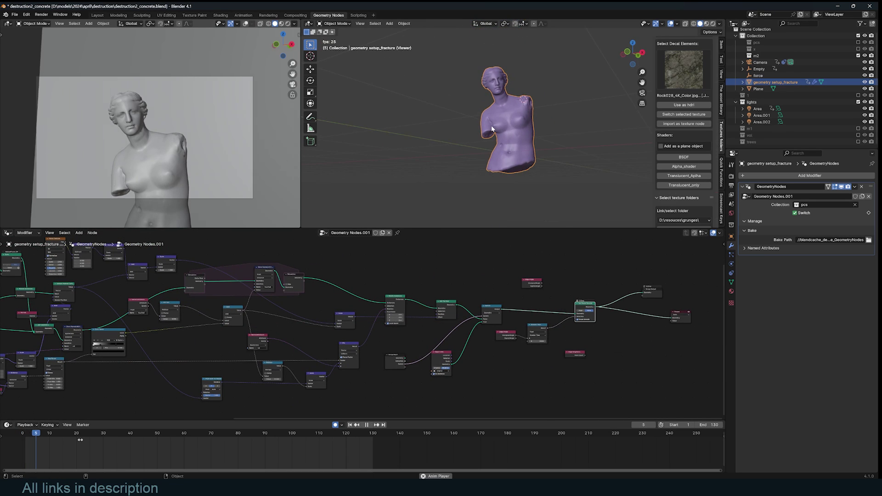
{"action": "key", "text": "space"}
{"action": "scroll", "coordinate": [547, 139], "scroll_direction": "up", "scroll_amount": 4}
{"action": "left_click", "coordinate": [36, 441]}
{"action": "key", "text": "space"}
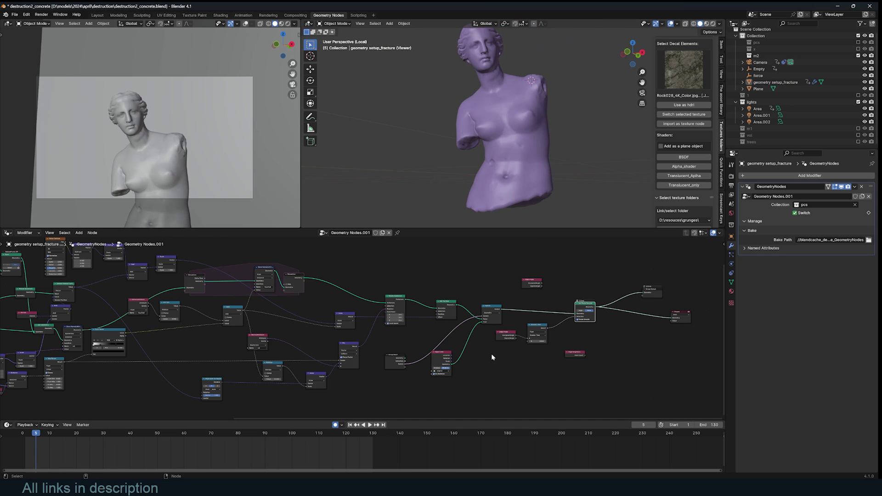
Preview the Set Position and Object Info nodes feeding the Switch in turn, followed by the Switch output
{"action": "scroll", "coordinate": [532, 342], "scroll_direction": "up", "scroll_amount": 4}
{"action": "middle_click_drag", "start_coordinate": [634, 289], "coordinate": [395, 283]}
{"action": "scroll", "coordinate": [395, 283], "scroll_direction": "up", "scroll_amount": 3}
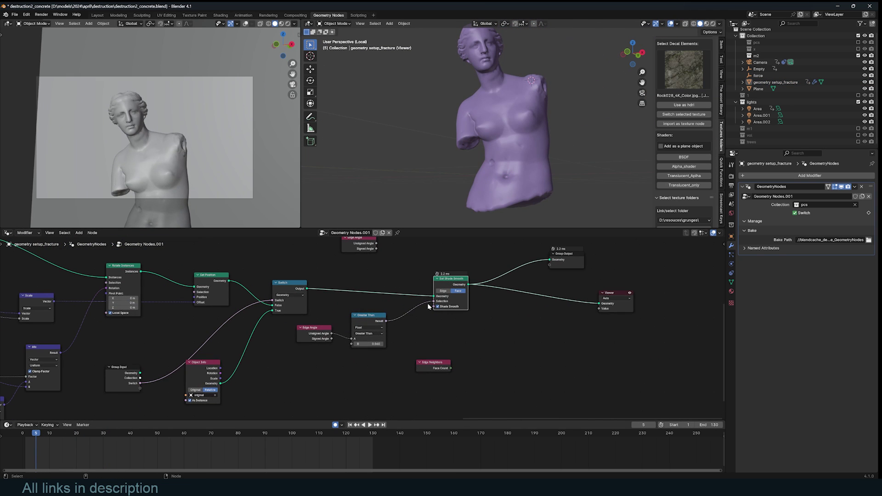
{"action": "middle_click_drag", "start_coordinate": [291, 291], "coordinate": [408, 291]}
{"action": "left_click", "coordinate": [408, 290]}
{"action": "left_click", "coordinate": [342, 280], "text": "ctrl+shift"}
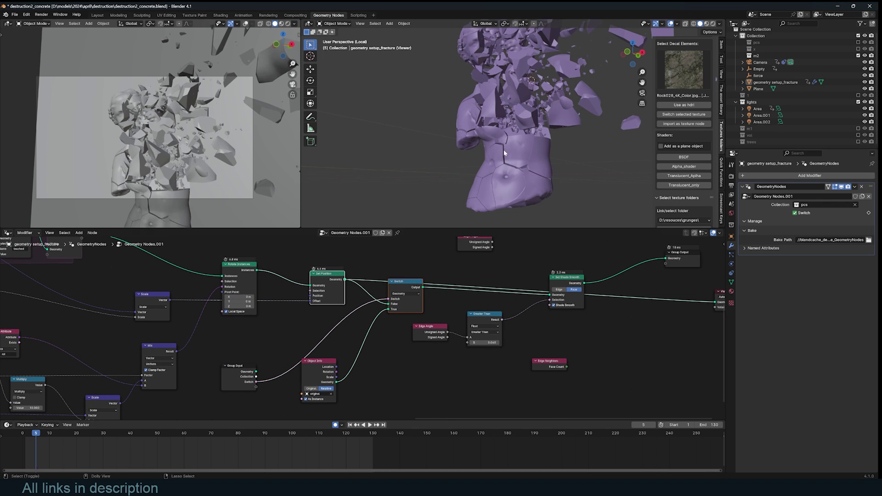
{"action": "left_click", "coordinate": [331, 384], "text": "ctrl+shift"}
{"action": "left_click", "coordinate": [407, 289], "text": "ctrl+shift"}
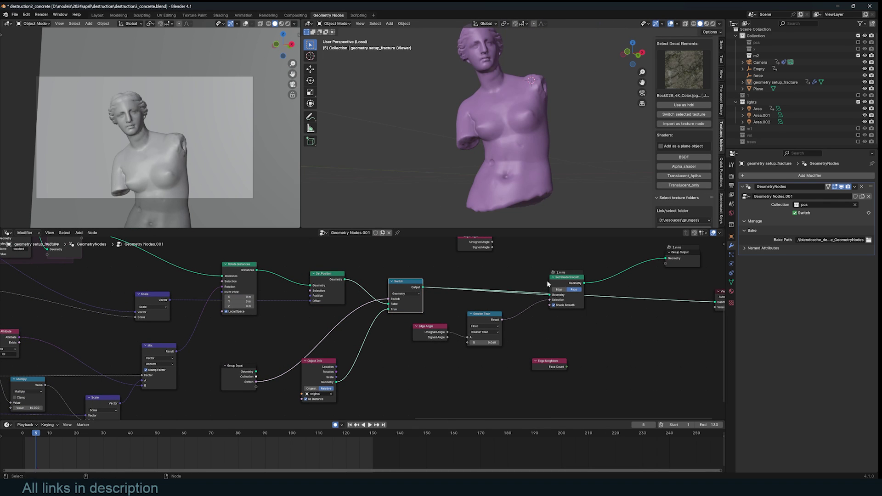
Preview the Set Shade Smooth output again and replay the animation past the switch
{"action": "left_click", "coordinate": [567, 285], "text": "ctrl+shift"}
{"action": "scroll", "coordinate": [375, 370], "scroll_direction": "down", "scroll_amount": 3}
{"action": "key", "text": "space"}
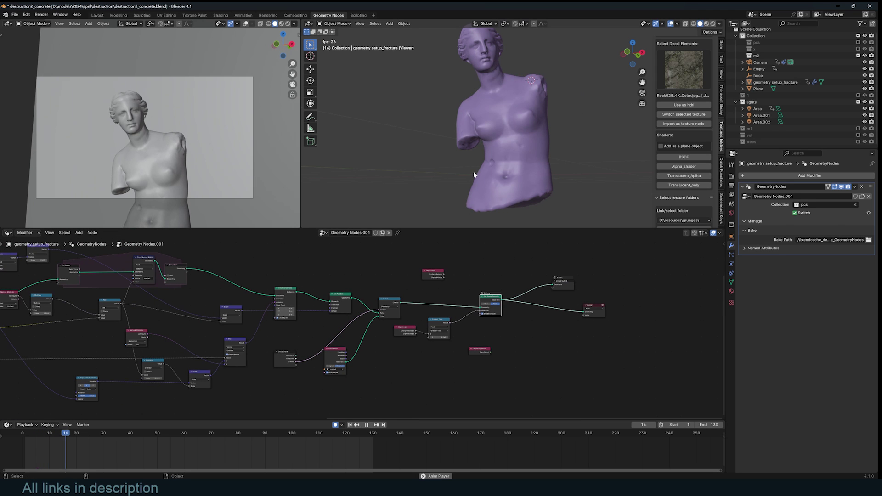
Examine the simulation, displacement and rotation nodes that lead into the Switch node
{"action": "middle_click_drag", "start_coordinate": [375, 327], "coordinate": [580, 324]}
{"action": "scroll", "coordinate": [421, 307], "scroll_direction": "up", "scroll_amount": 3}
{"action": "middle_click_drag", "start_coordinate": [418, 306], "coordinate": [493, 302]}
{"action": "middle_click_drag", "start_coordinate": [324, 375], "coordinate": [461, 360]}
{"action": "scroll", "coordinate": [377, 343], "scroll_direction": "down", "scroll_amount": 1}
{"action": "middle_click_drag", "start_coordinate": [402, 324], "coordinate": [423, 328]}
{"action": "scroll", "coordinate": [284, 358], "scroll_direction": "up", "scroll_amount": 3}
{"action": "middle_click_drag", "start_coordinate": [283, 358], "coordinate": [392, 311]}
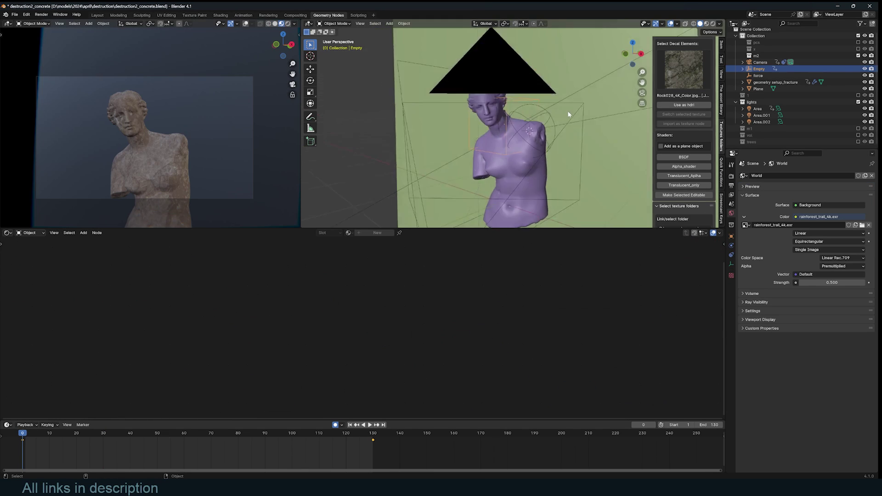
In camera view, snap the force empty to the 3D cursor at the statue's head and test the animation
{"action": "left_click", "coordinate": [536, 114]}
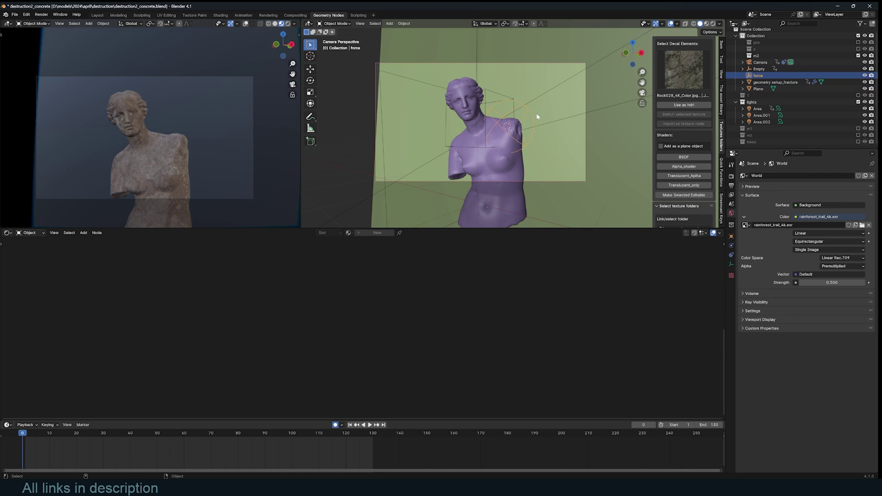
{"action": "key", "text": "space"}
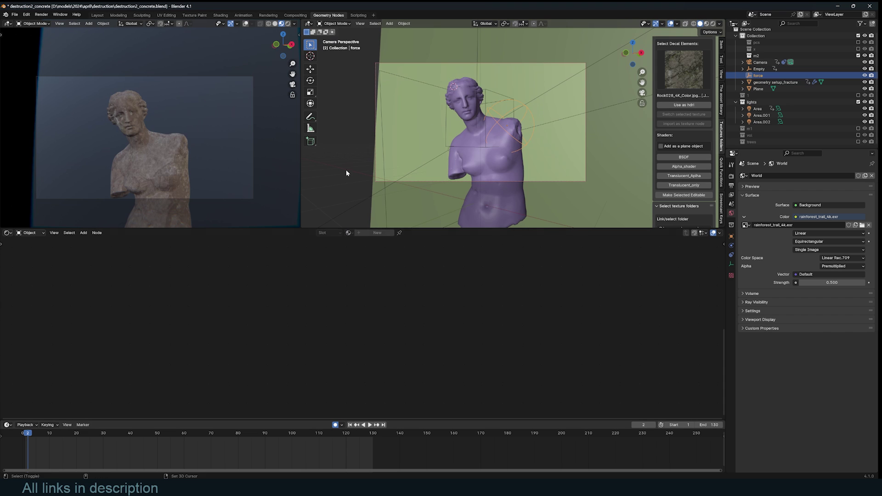
{"action": "key", "text": "shift+s"}
{"action": "left_click", "coordinate": [385, 42]}
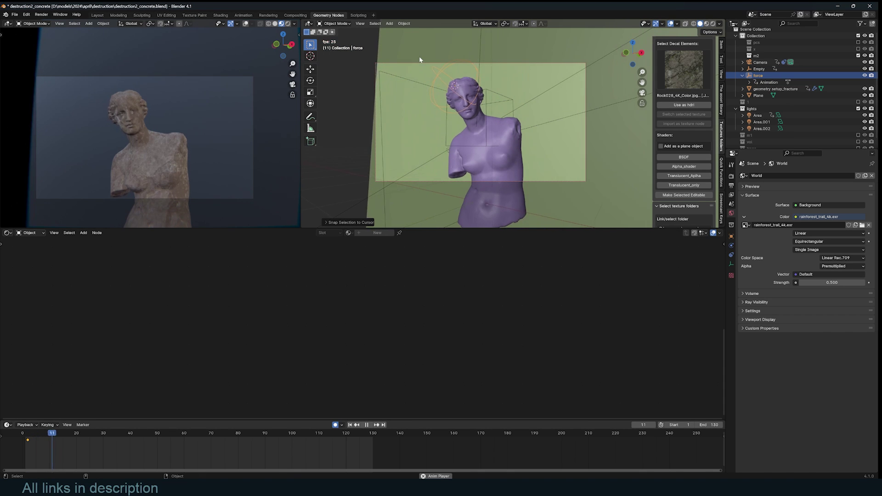
{"action": "key", "text": "Escape"}
Snap the force empty to the statue's lower torso and to the broken arm in turn, playing the animation each time
{"action": "middle_click_drag", "start_coordinate": [477, 165], "coordinate": [484, 137], "text": "shift"}
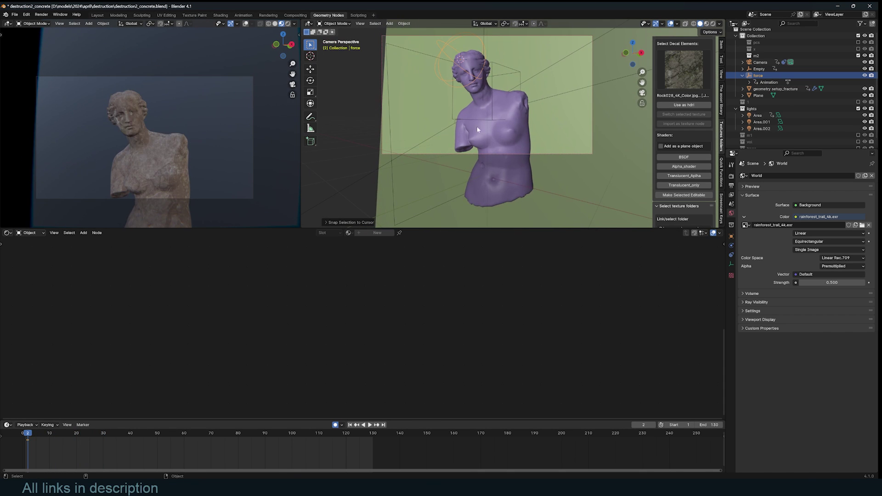
{"action": "key", "text": "space"}
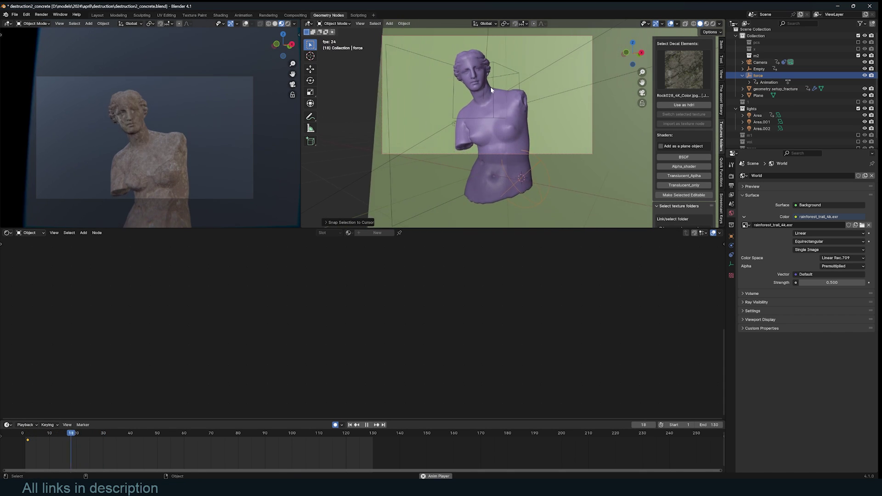
{"action": "key", "text": "Escape"}
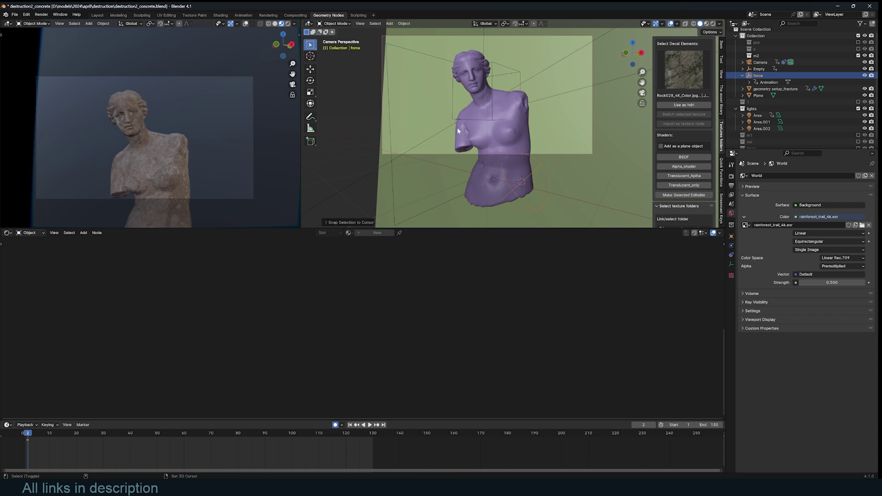
{"action": "key", "text": "space"}
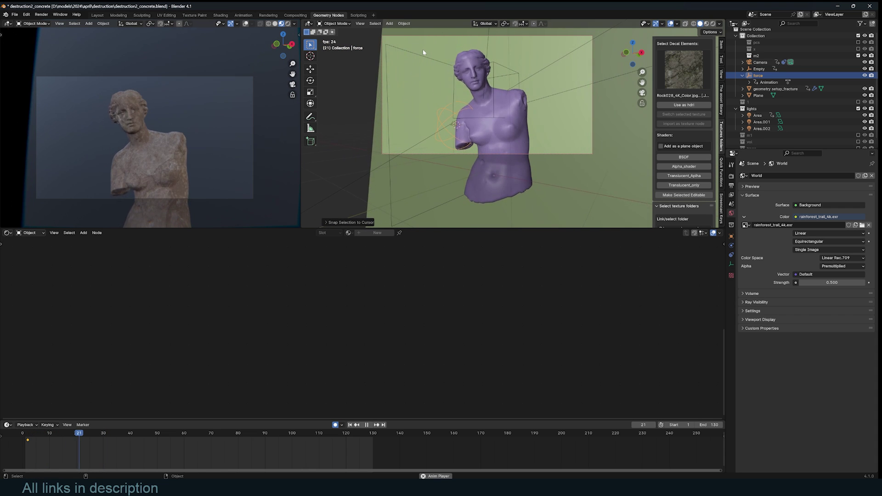
{"action": "key", "text": "Escape"}
Snap the force empty to the 3D cursor at the statue's chest and play the animation
{"action": "middle_click_drag", "start_coordinate": [452, 72], "coordinate": [499, 124]}
{"action": "key", "text": "shift+s"}
{"action": "left_click", "coordinate": [173, 138]}
{"action": "key", "text": "space"}
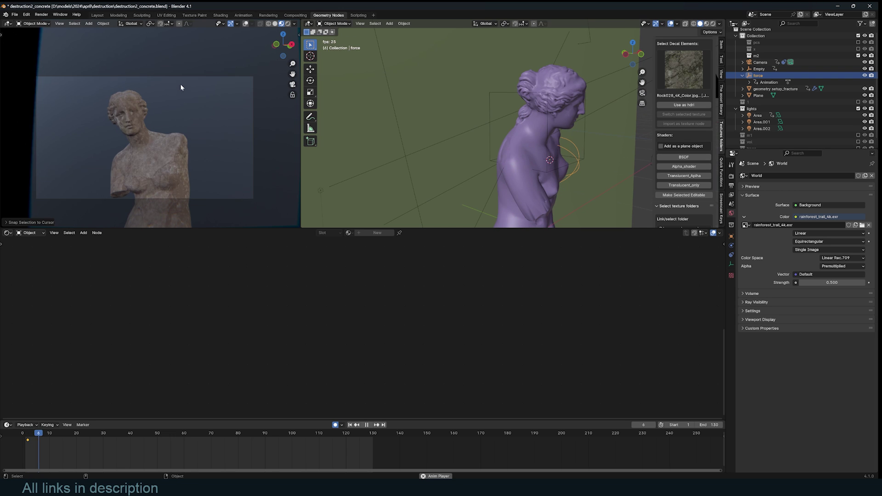
{"action": "key", "text": "Escape"}
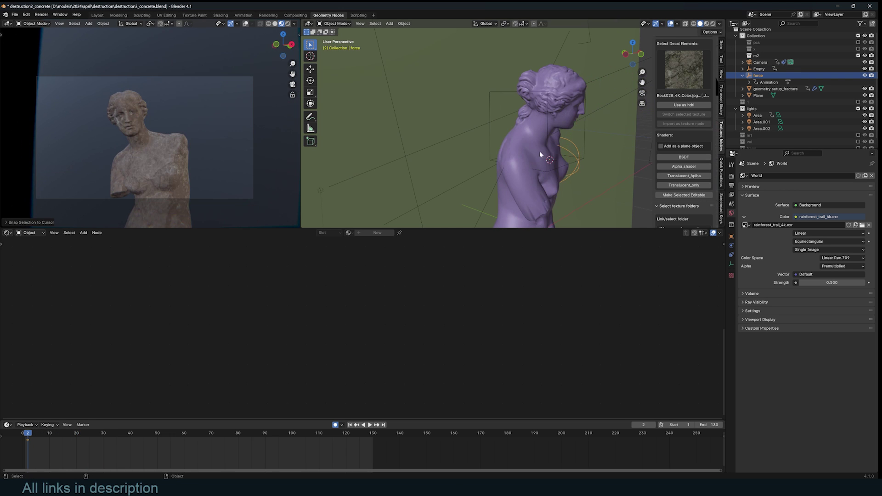
Select the fractured statue and save the file
{"action": "middle_click_drag", "start_coordinate": [540, 152], "coordinate": [494, 139]}
{"action": "left_click", "coordinate": [494, 140]}
{"action": "scroll", "coordinate": [405, 288], "scroll_direction": "up", "scroll_amount": 3}
{"action": "key", "text": "ctrl+s"}
Shift the Color Ramp's black stop slightly toward the white stop and replay the animation
{"action": "middle_click_drag", "start_coordinate": [566, 322], "coordinate": [425, 320]}
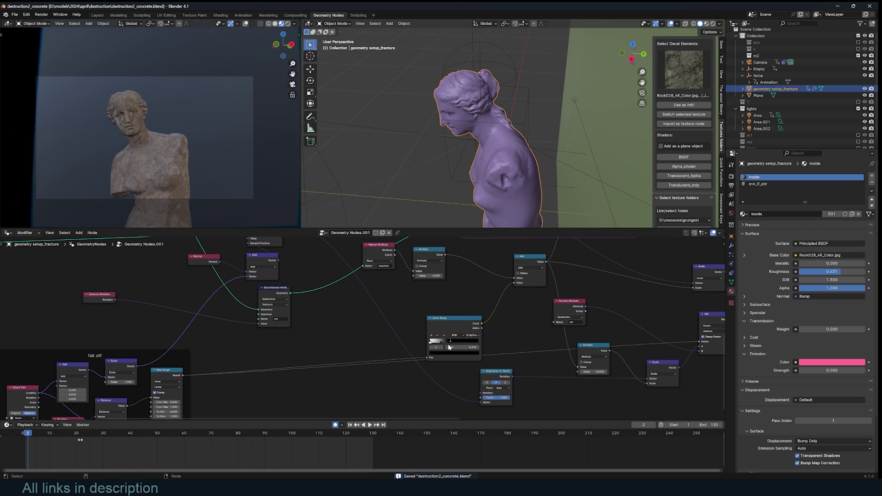
{"action": "key", "text": "space"}
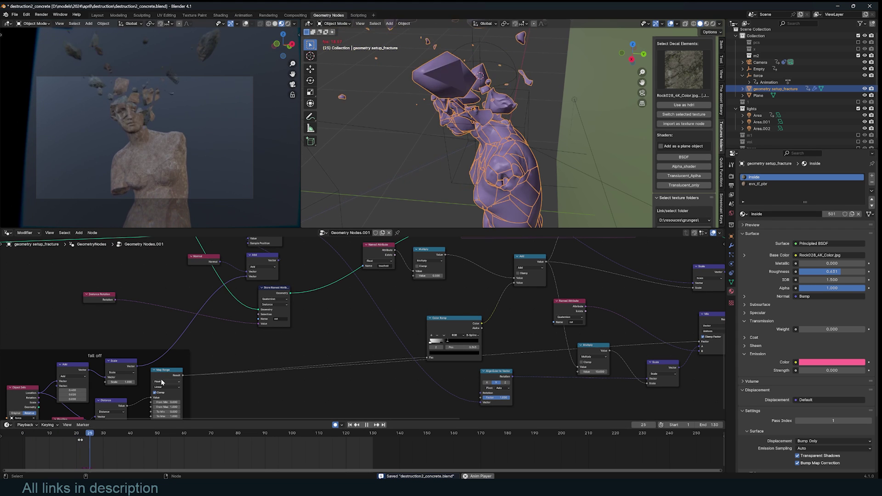
{"action": "key", "text": "Escape"}
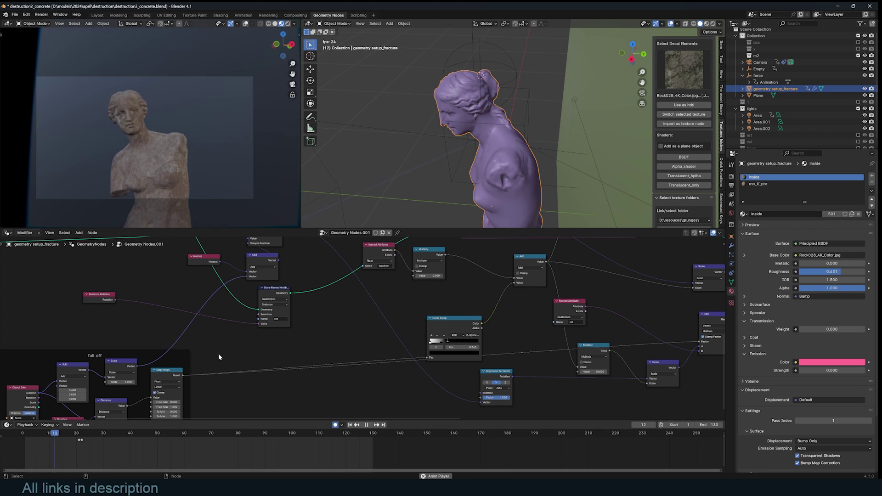
{"action": "key", "text": "Escape"}
Snap the force empty to each shoulder and to the head in turn, playing the animation from the start each time
{"action": "middle_click_drag", "start_coordinate": [460, 156], "coordinate": [505, 138]}
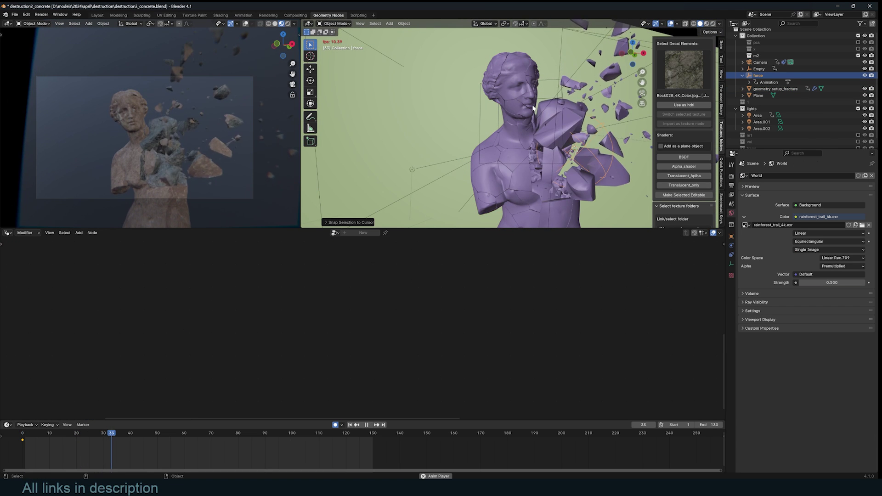
{"action": "key", "text": "Escape"}
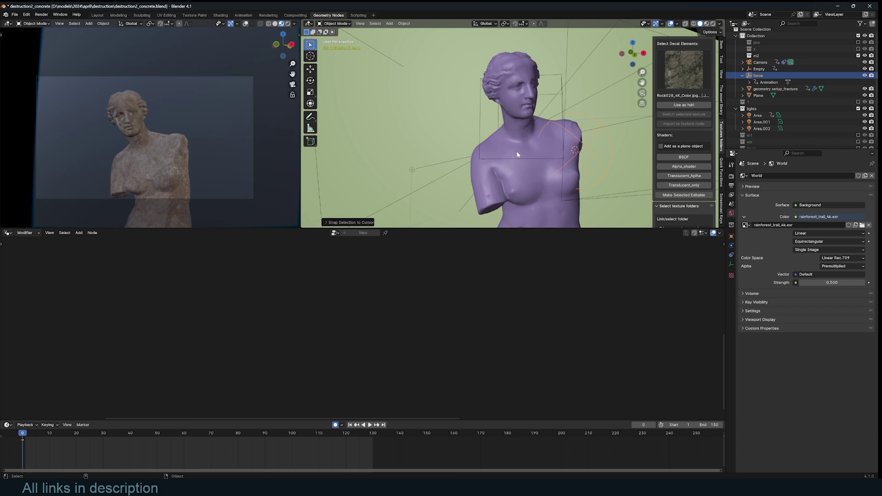
{"action": "right_click", "coordinate": [502, 140], "text": "shift"}
{"action": "key", "text": "shift+r"}
{"action": "key", "text": "space"}
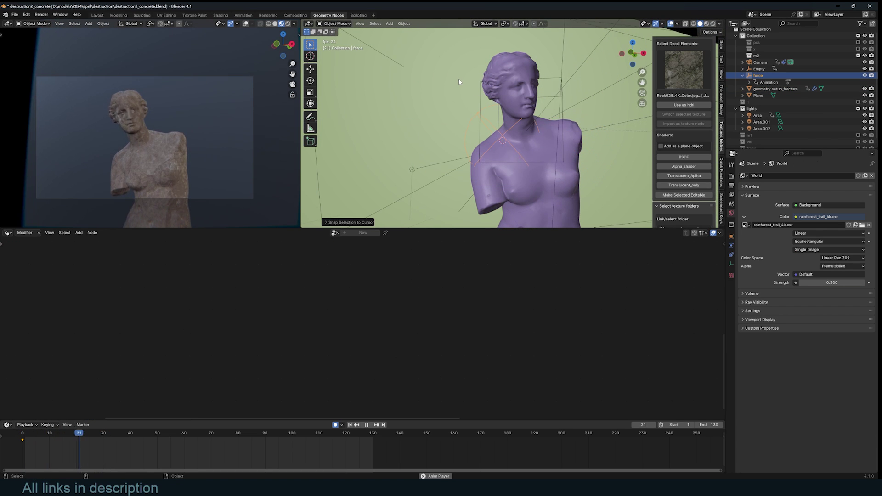
{"action": "key", "text": "Escape"}
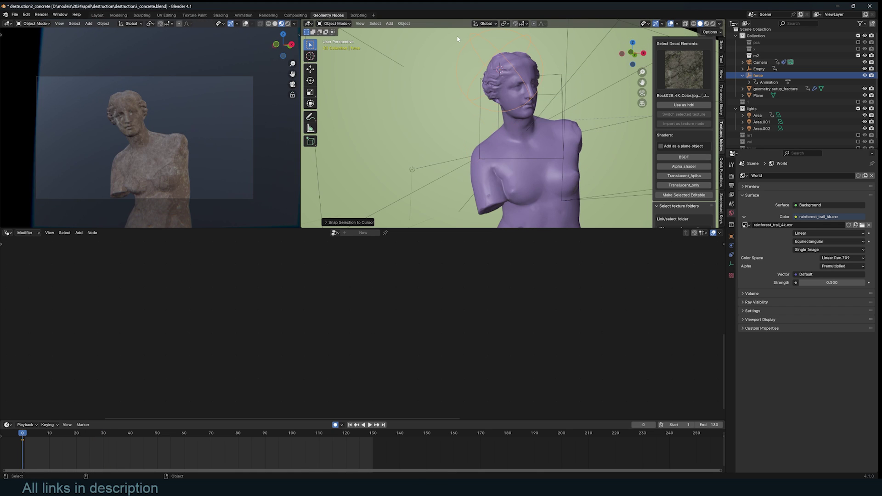
{"action": "key", "text": "space"}
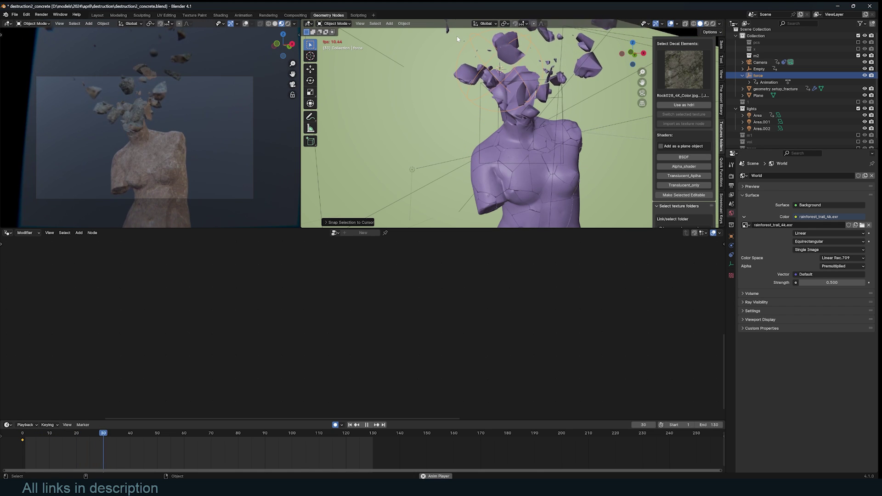
{"action": "key", "text": "Escape"}
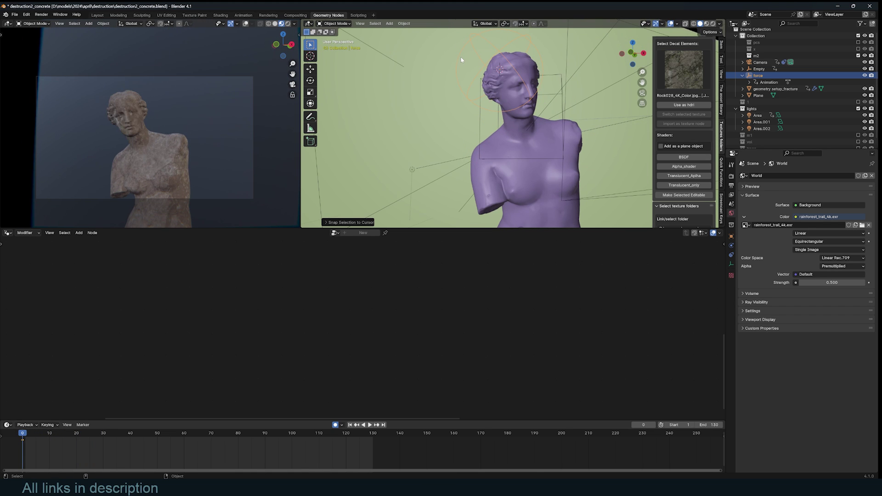